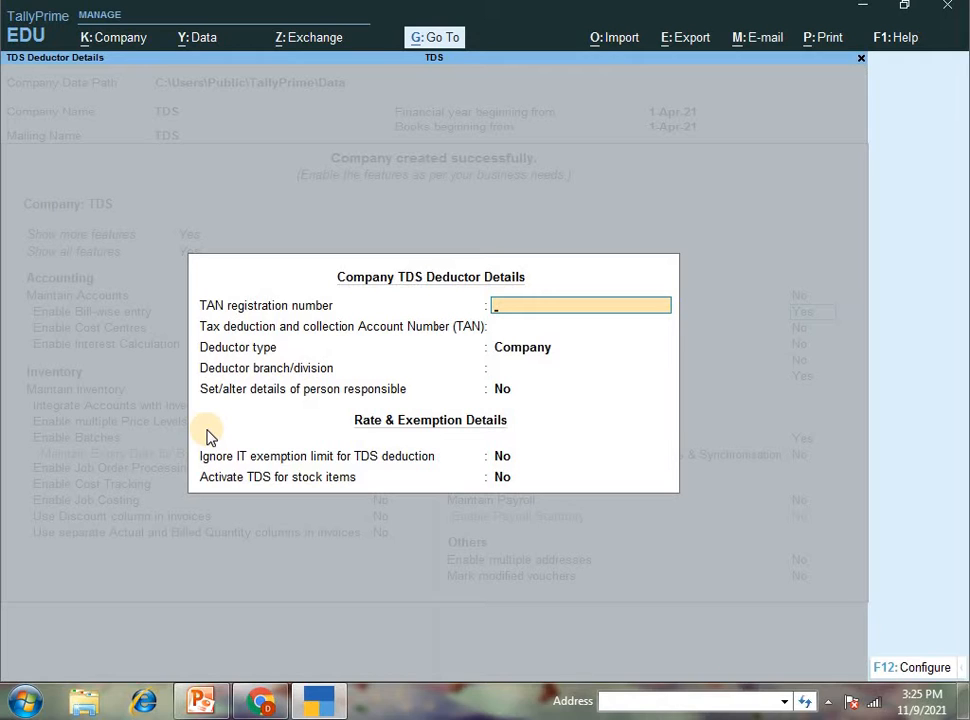
Step: Enter the company's TAN registration number, set the deductor type to Individual/HUF, and leave the branch/division blank
type("ASDF12345K")
key("Return")
key("Return")
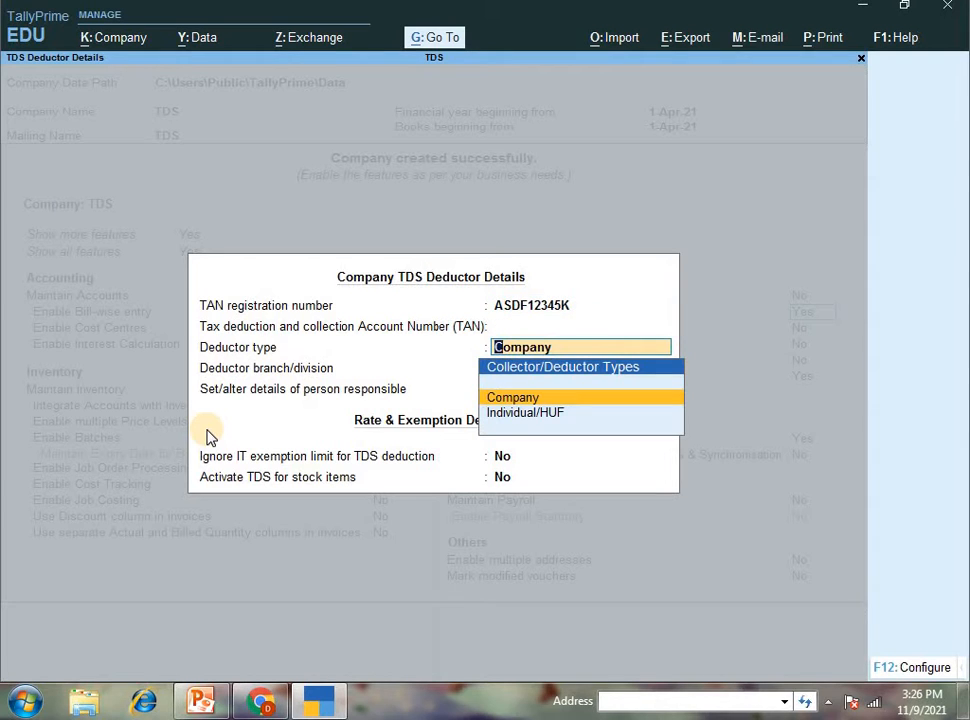
key("Down")
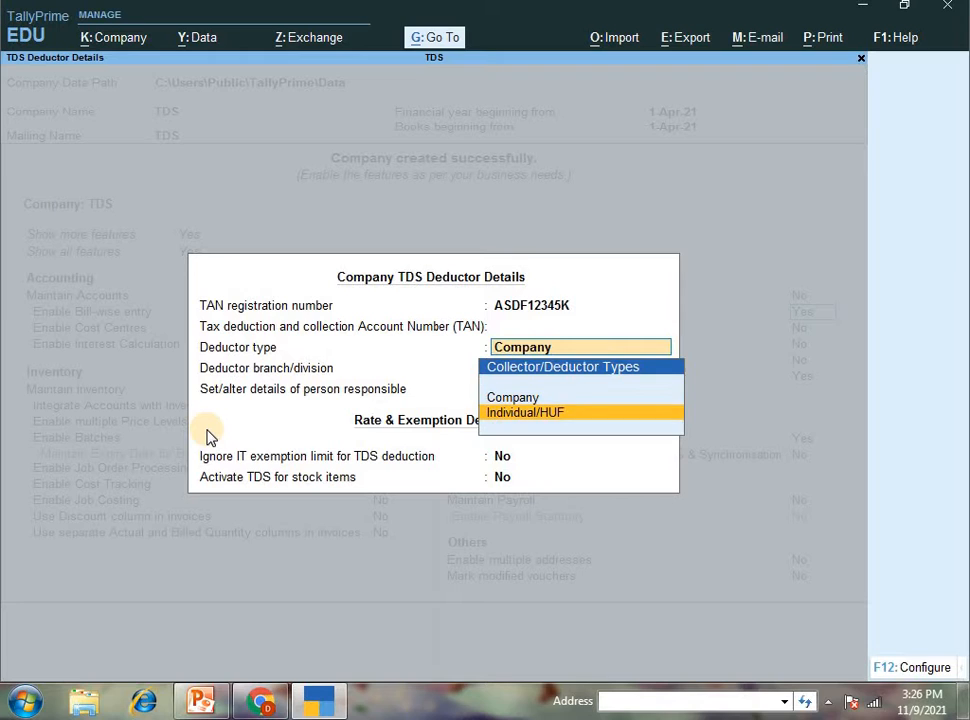
key("Up")
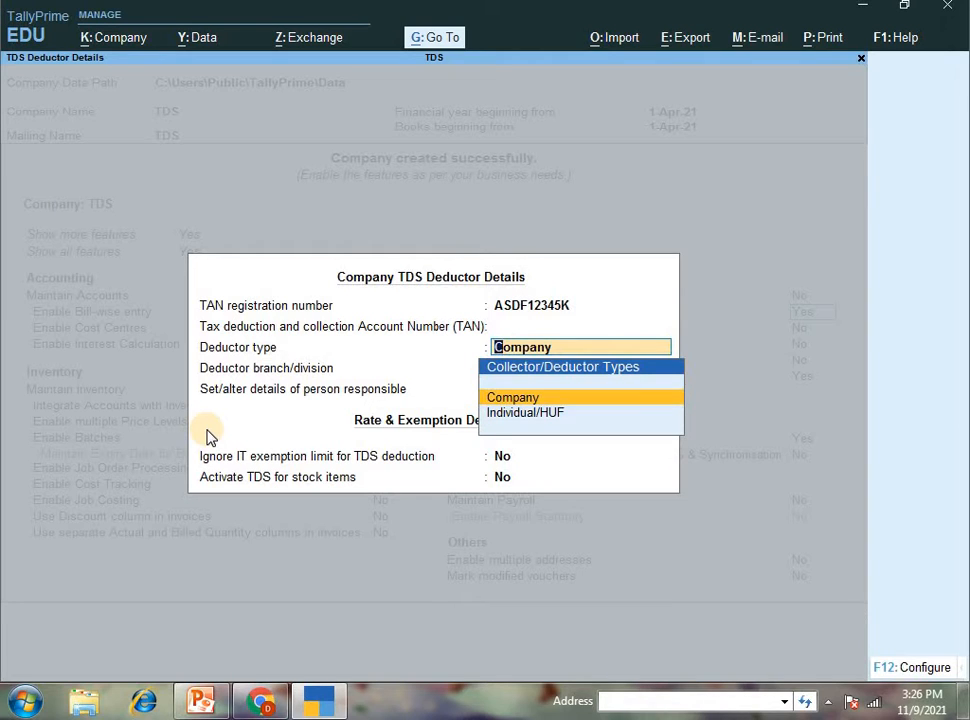
key("Down")
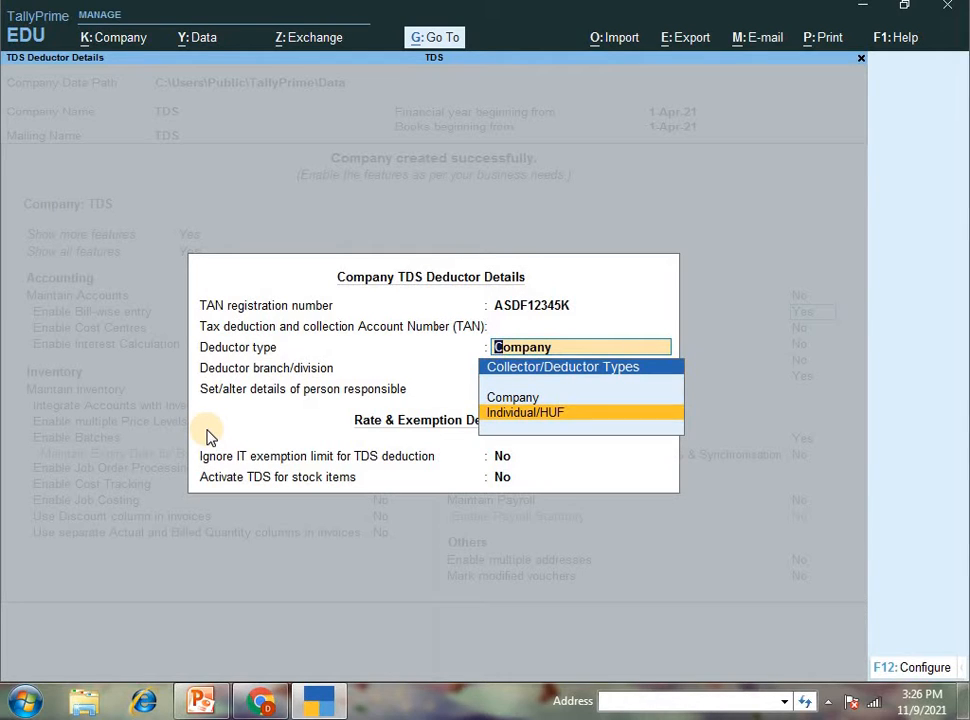
key("Return")
key("Return")
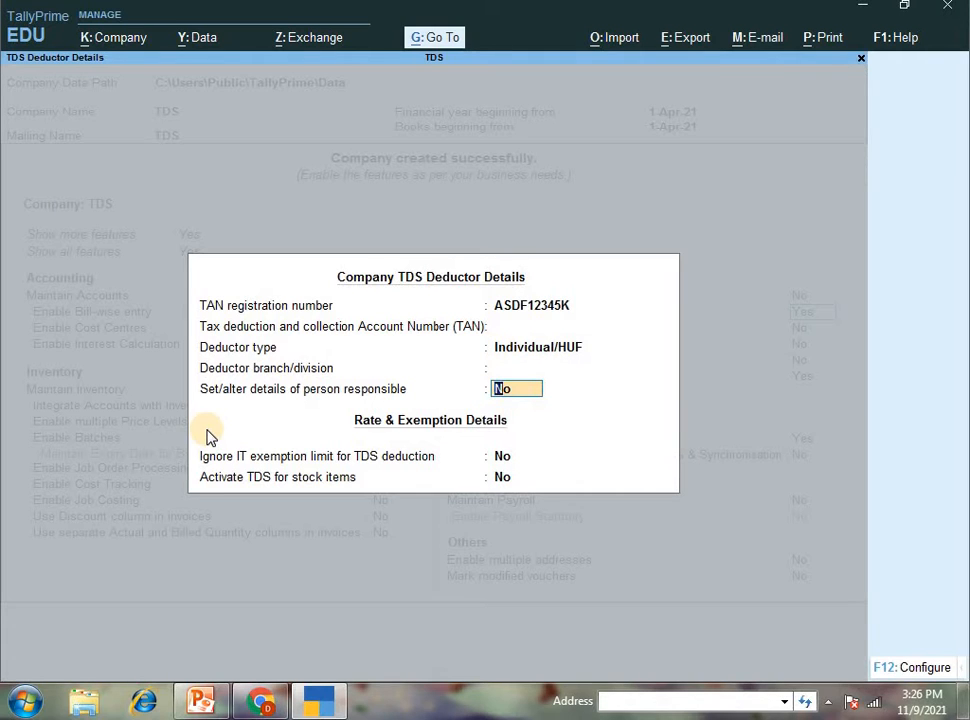
Step: Enable setting details of the person responsible, and enter the person's name and the designation Advocate
type("y")
key("Return")
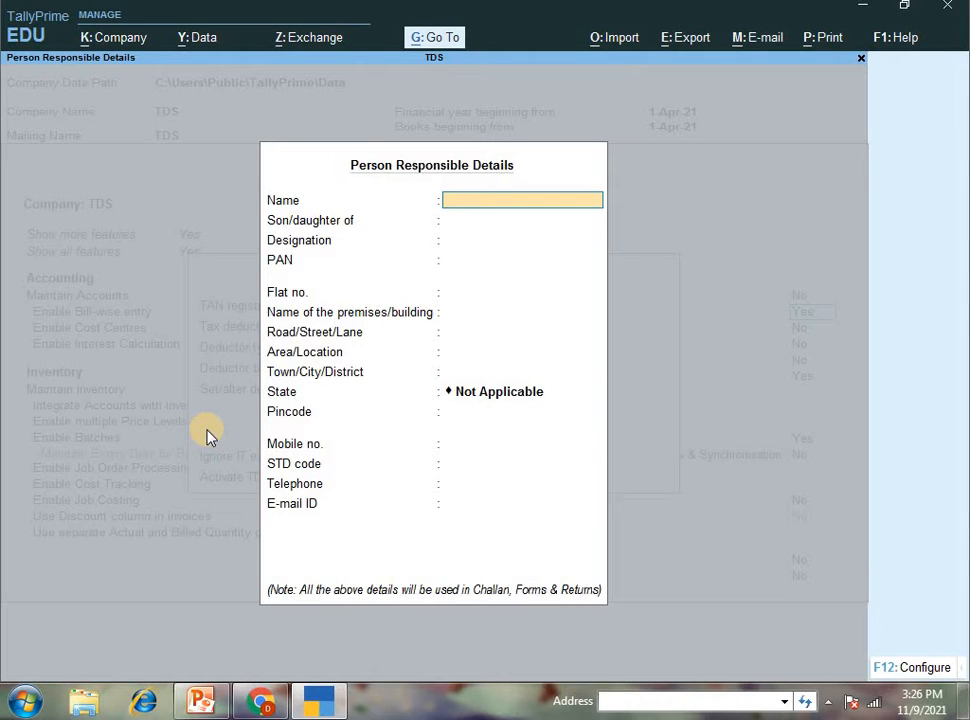
type("Arjun")
key("Return")
key("Return")
type("A")
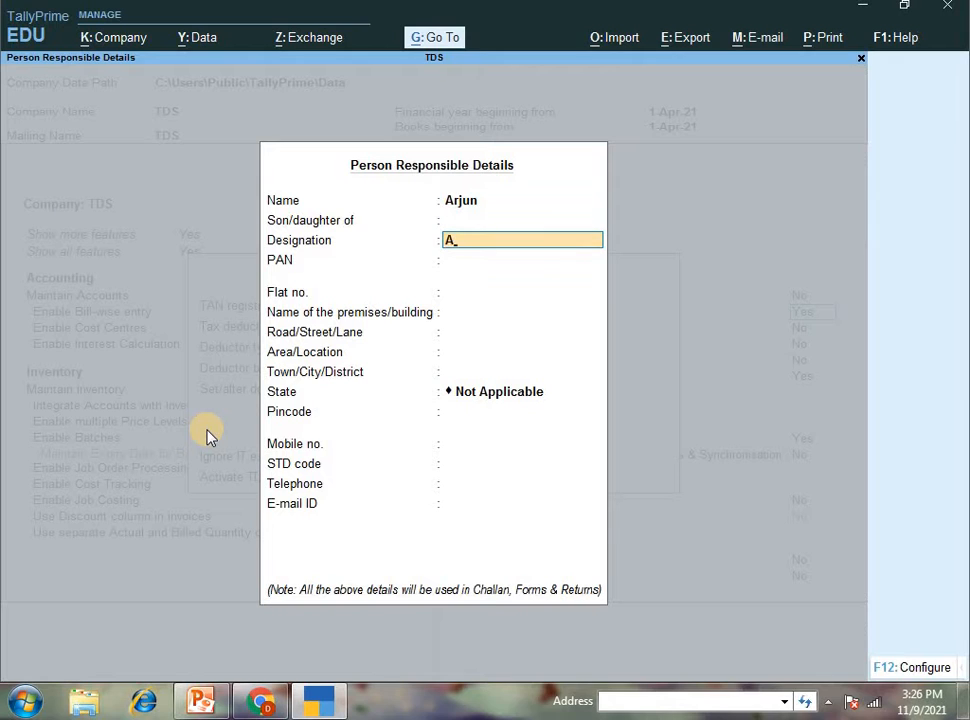
key("BackSpace")
type("Advocate")
key("Up")
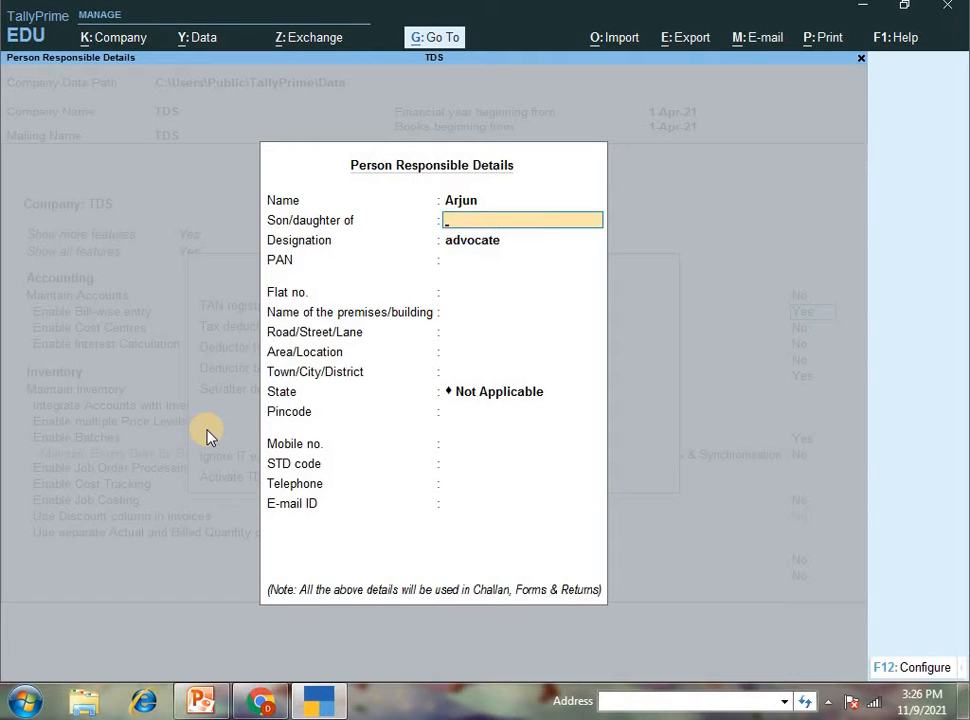
key("Return")
key("Return")
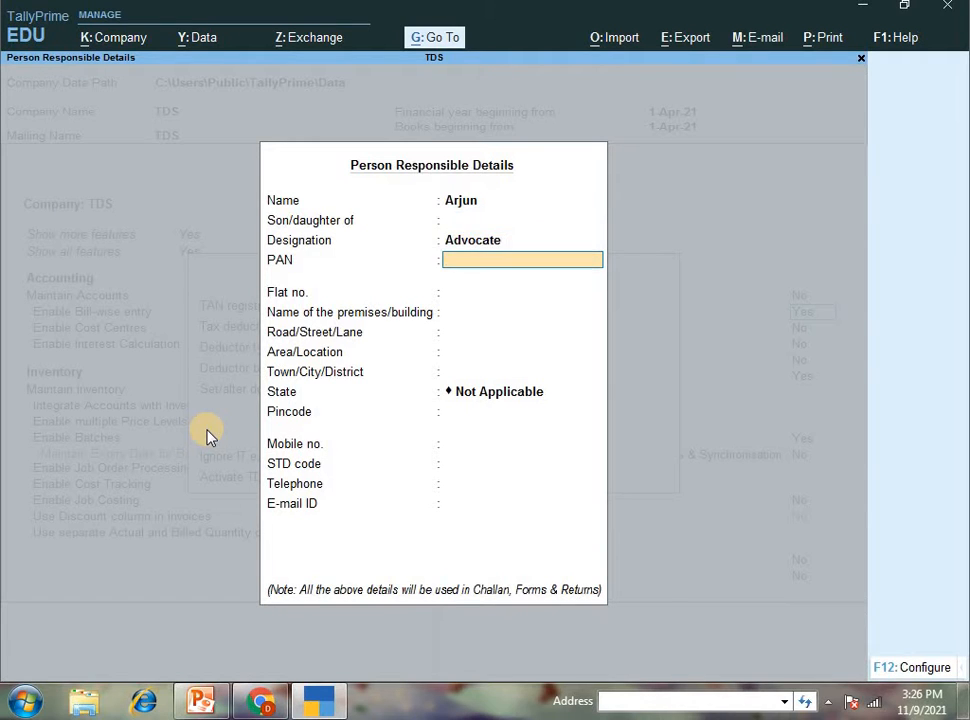
Step: Leave the responsible person's PAN, address and contact fields blank, keep the state Not Applicable, and accept the details
key("Return")
key("Return")
key("Return")
key("Return")
key("Return")
key("Return")
key("Return")
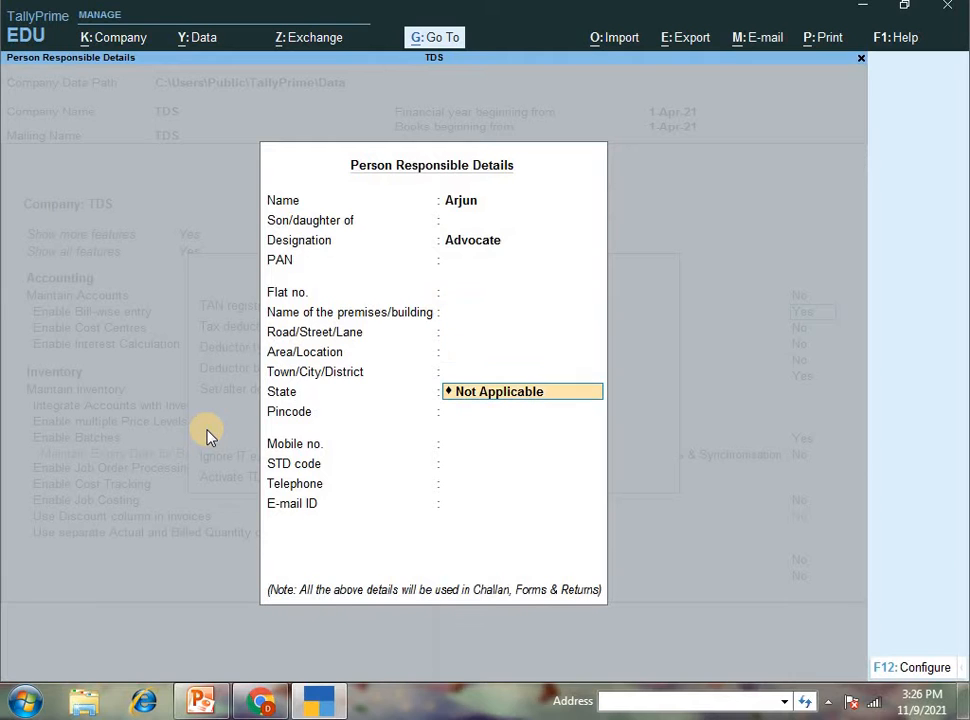
key("Return")
key("Return")
key("Return")
key("Return")
key("Return")
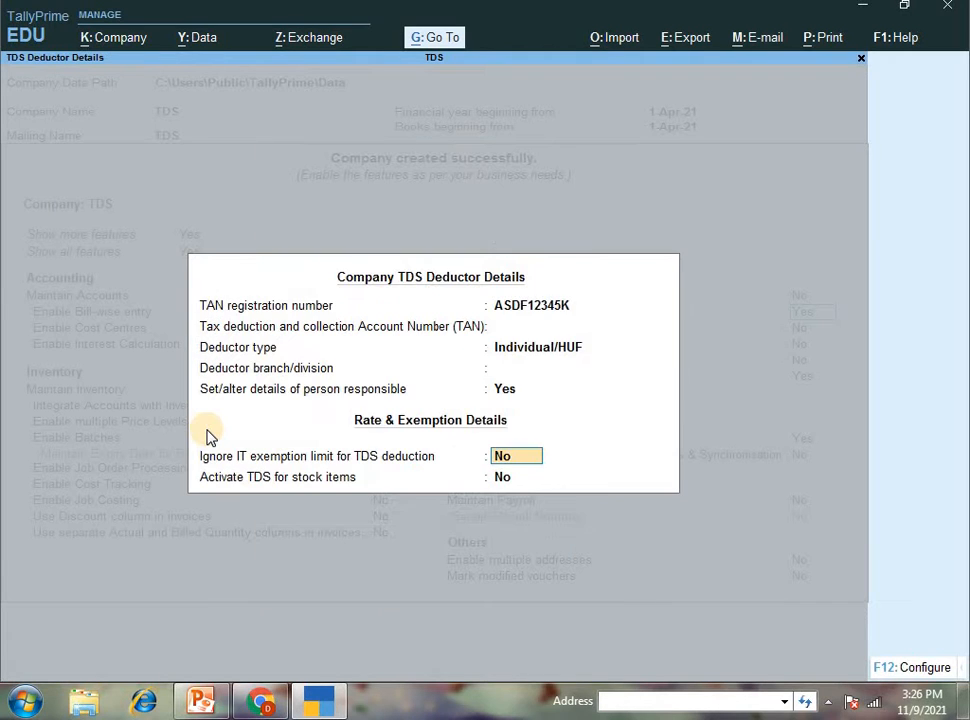
Step: Revisit the person responsible details without editing them, and accept the TDS deductor details with both rate and exemption options at No
key("Up")
key("Up")
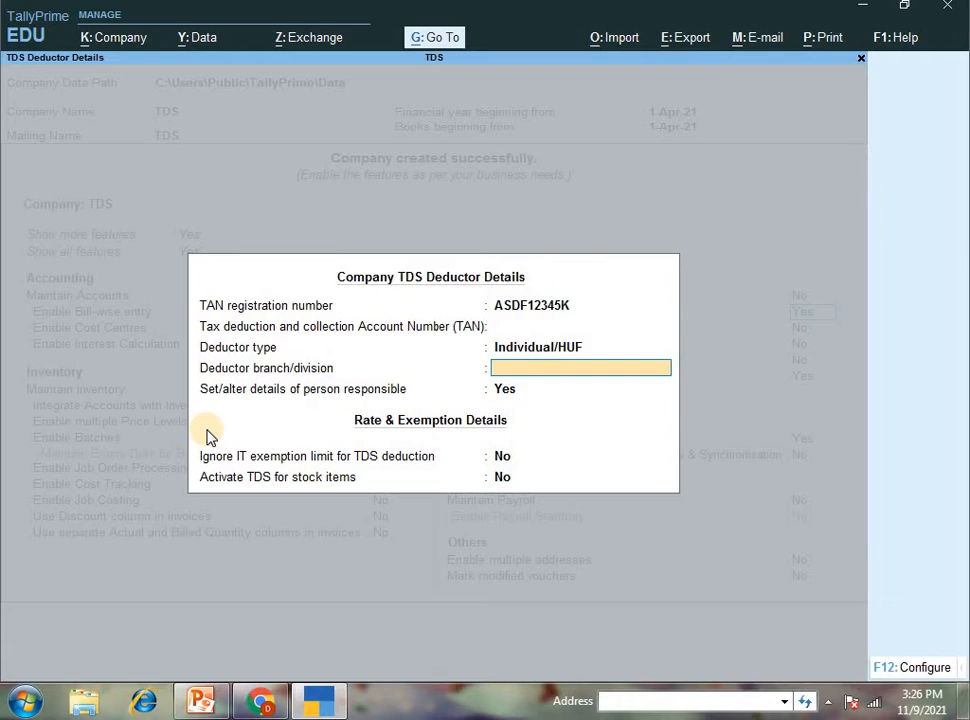
key("Down")
key("Return")
key("Return")
key("Return")
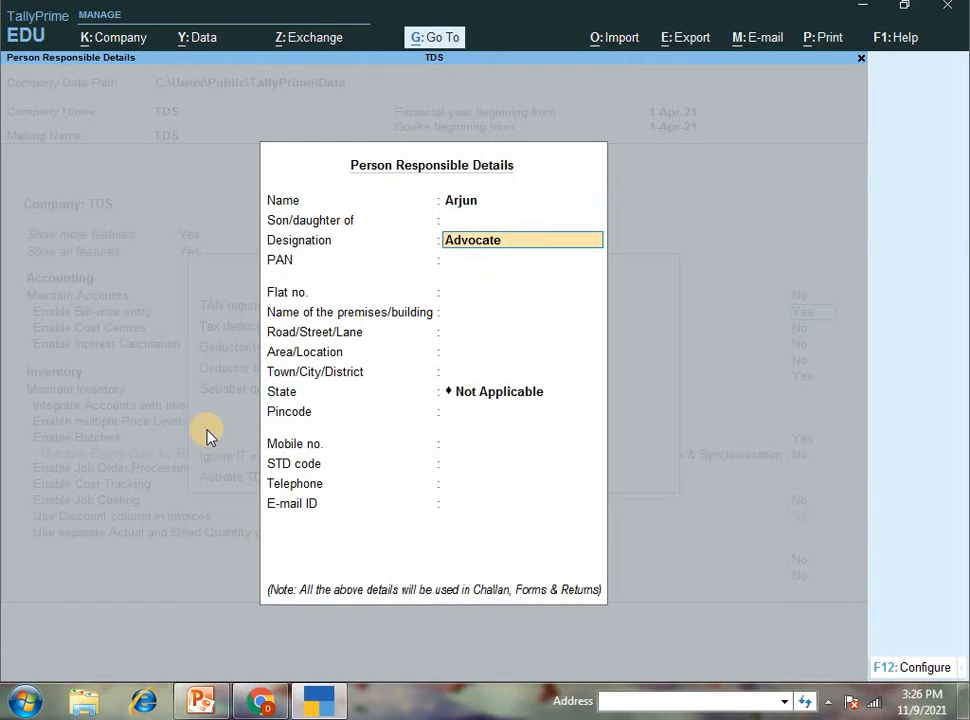
key("Return")
key("Return")
key("Return")
key("Return")
key("Return")
key("Return")
key("Return")
key("Return")
key("Return")
key("Return")
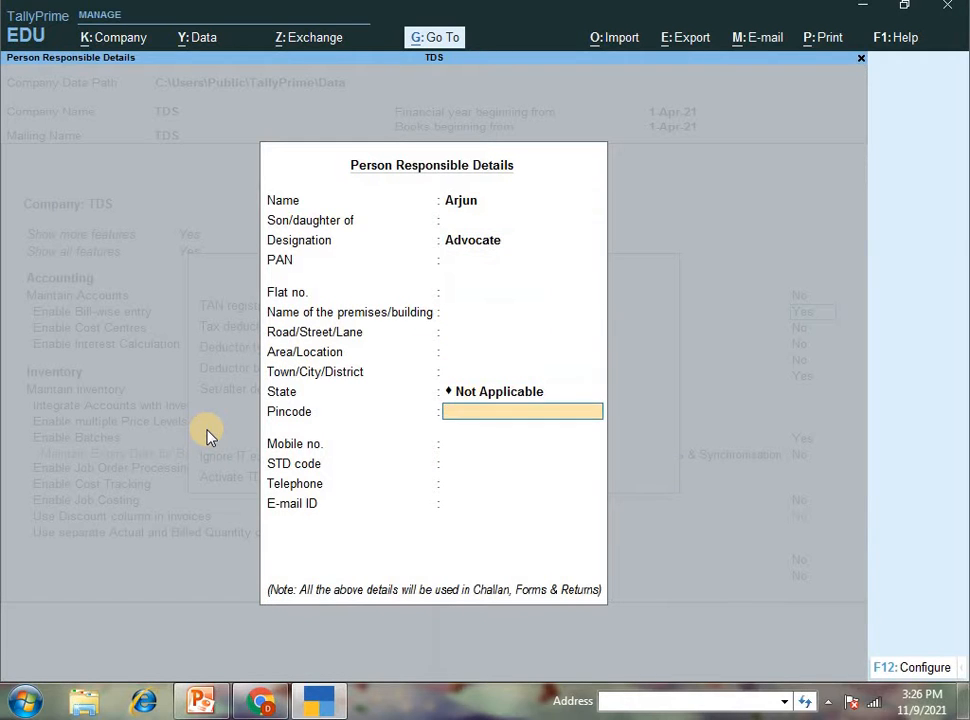
key("Return")
key("Return")
key("Return")
key("Return")
key("Return")
key("Return")
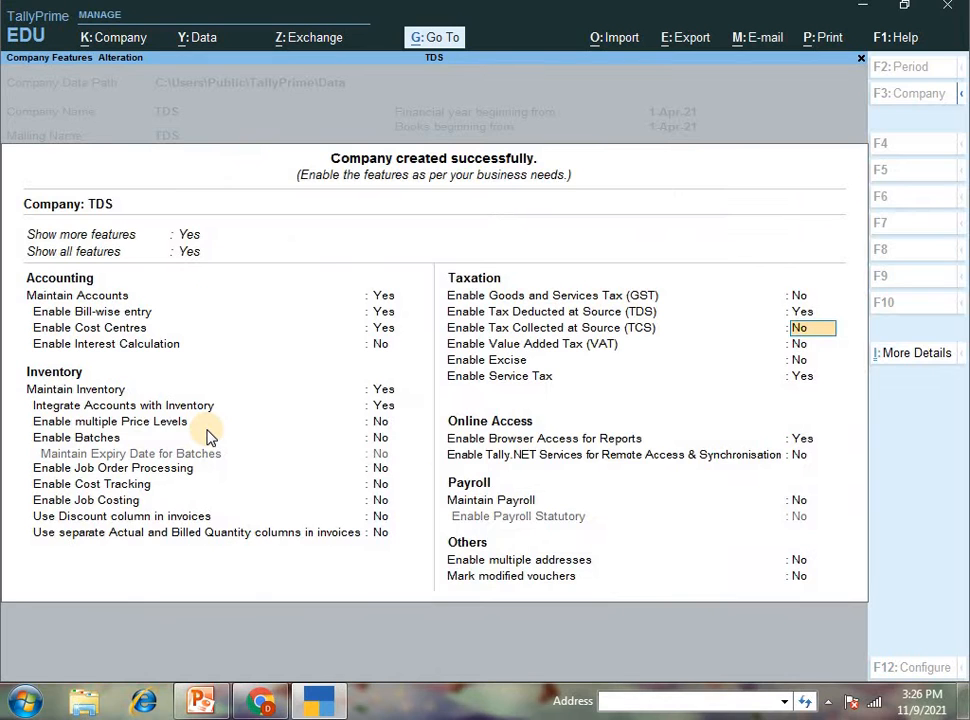
key("Return")
key("Return")
key("Return")
key("Return")
key("Return")
key("Return")
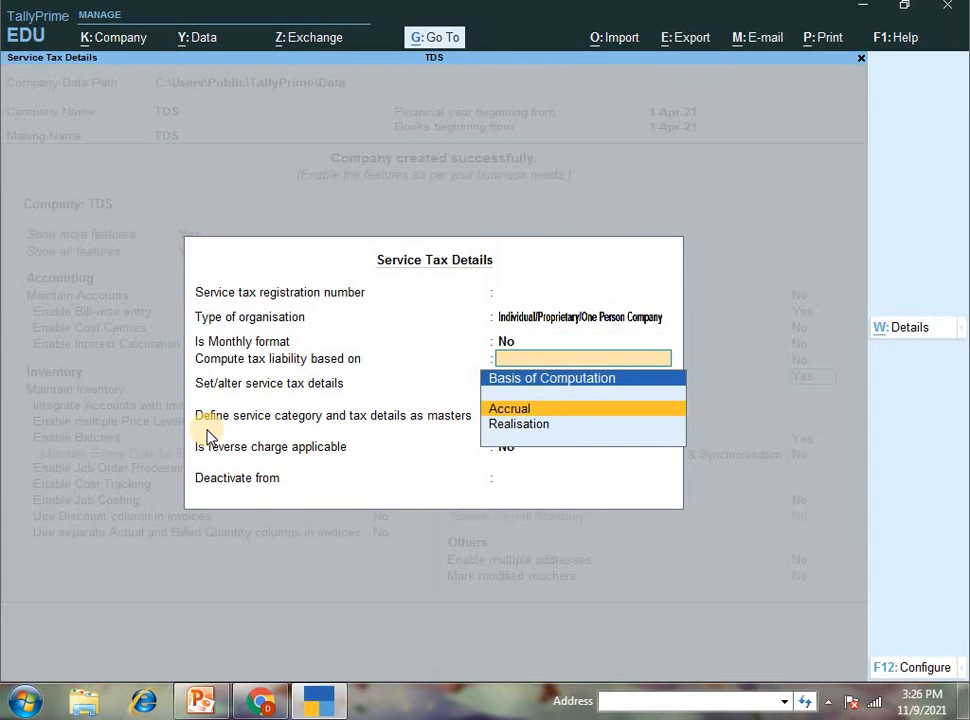
key("BackSpace")
key("Escape")
key("Return")
key("BackSpace")
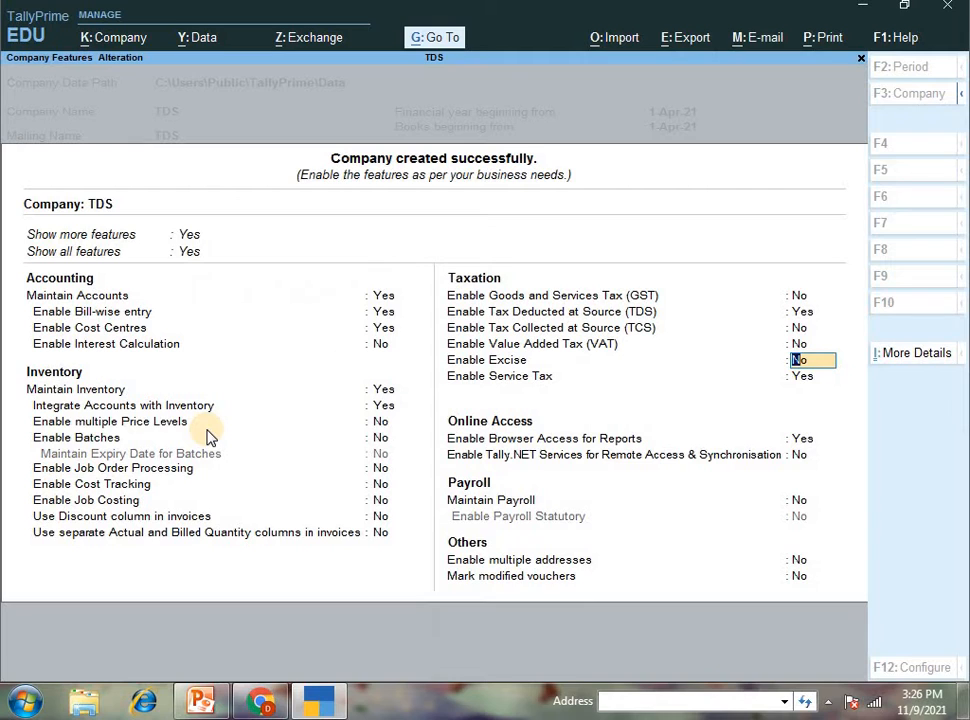
Step: Set Enable Service Tax to No, keep the remaining company features as they are, and accept the feature settings
key("Return")
type("n")
key("Return")
key("Return")
key("Return")
key("Return")
key("Return")
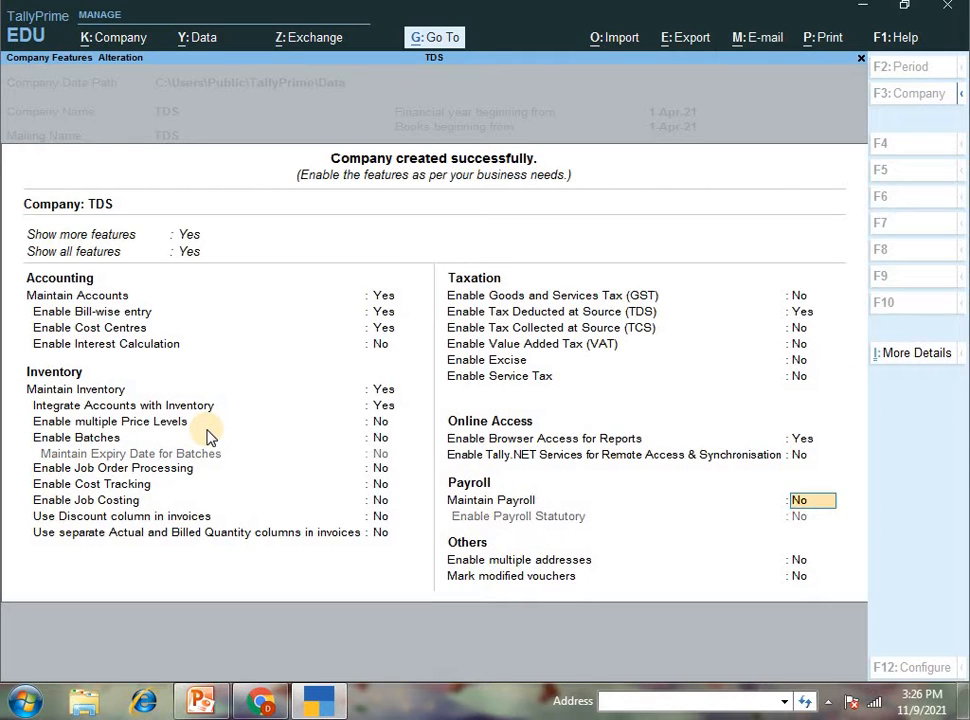
key("Return")
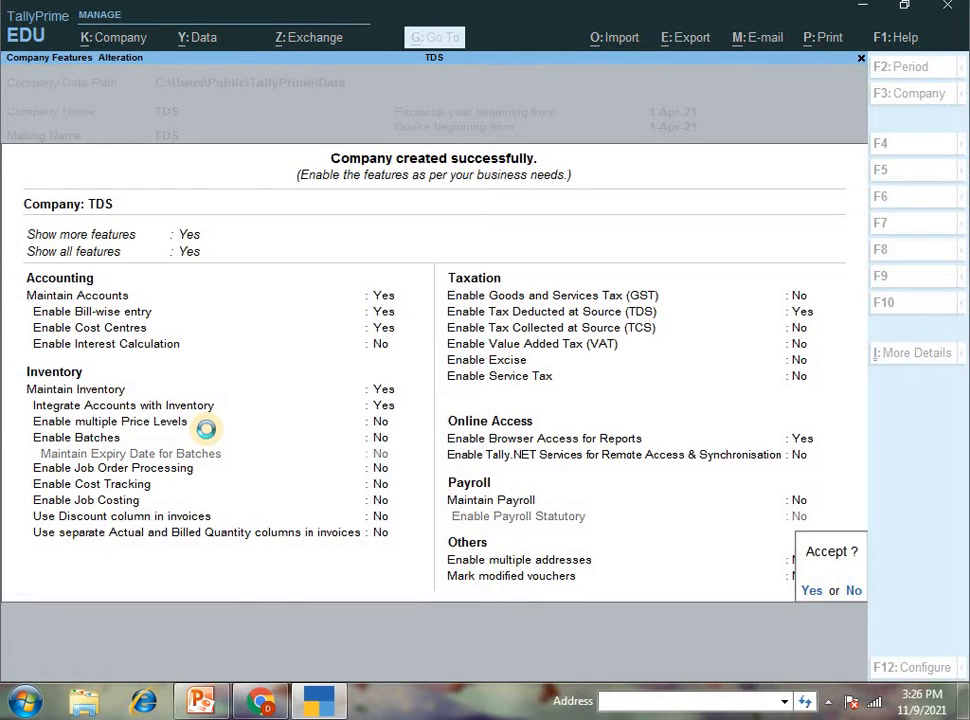
key("Return")
Step: Start a new ledger with the advocate's name and place it under the Sundry Creditors group
key("Return")
key("Down")
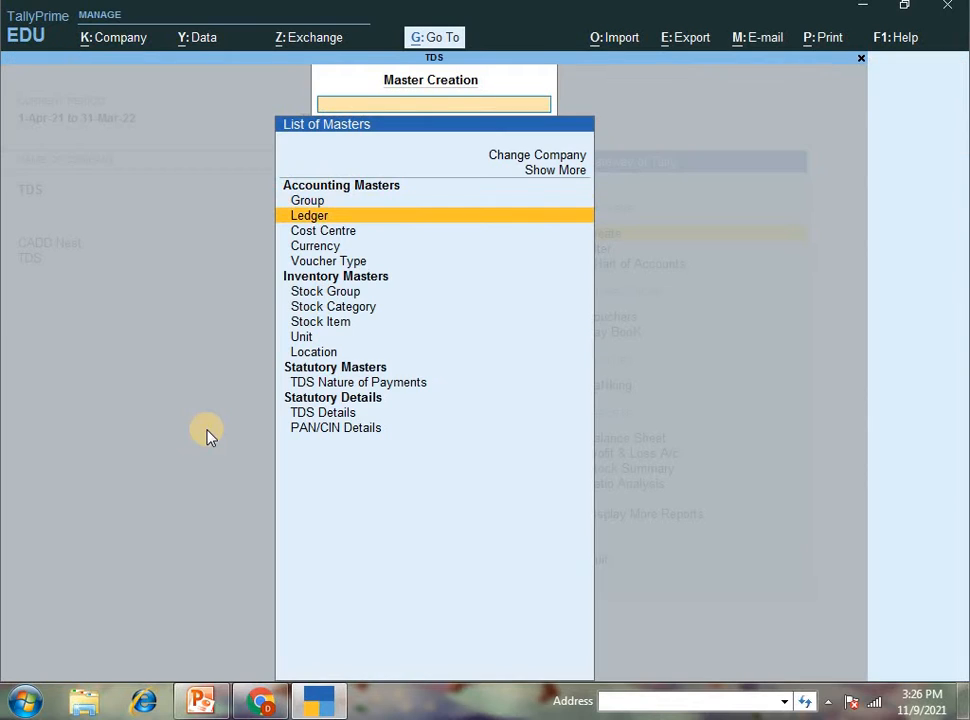
key("Return")
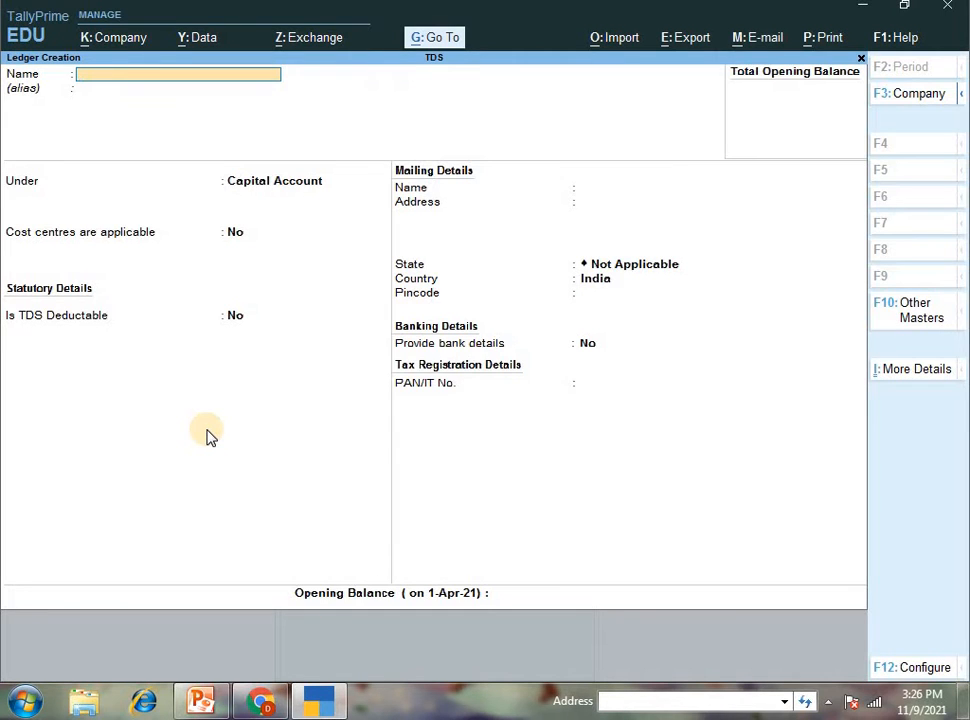
type("Advocate Arjun")
key("Return")
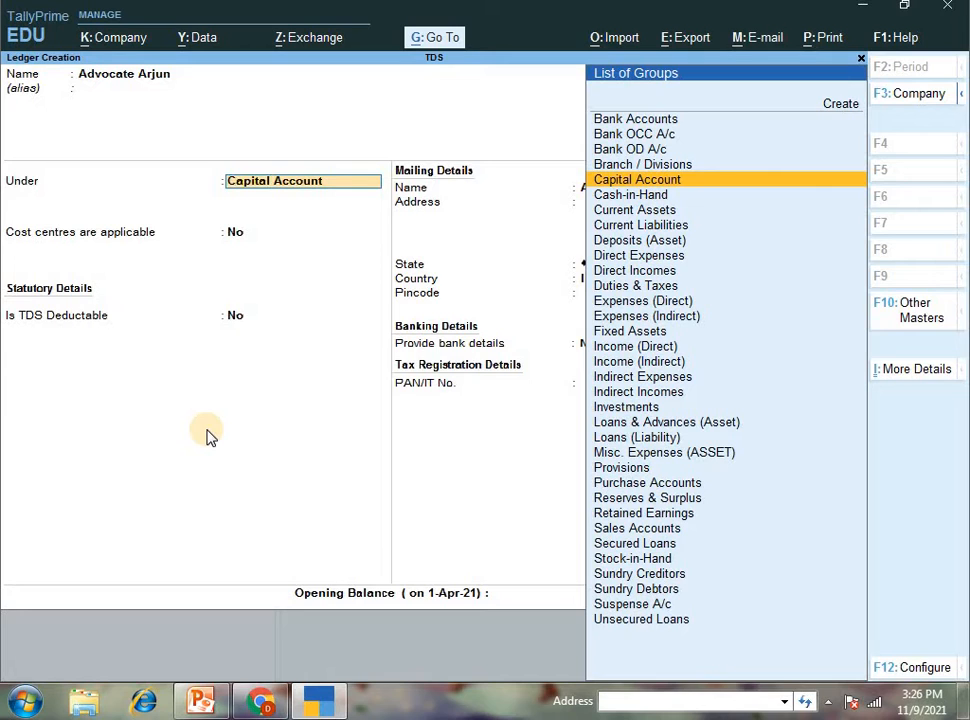
type("Su")
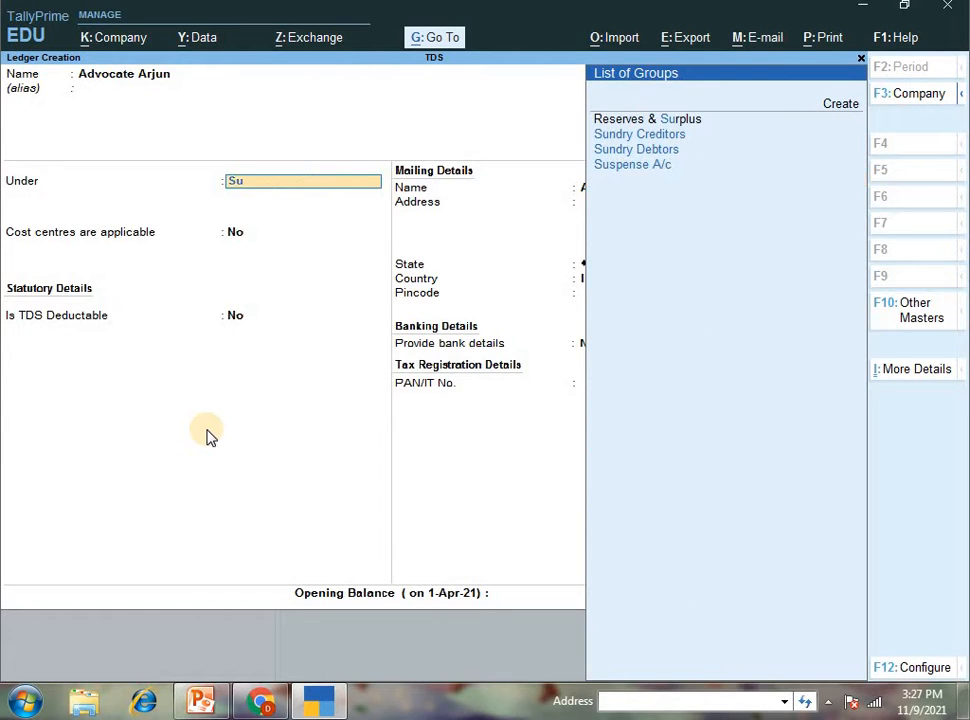
key("Down")
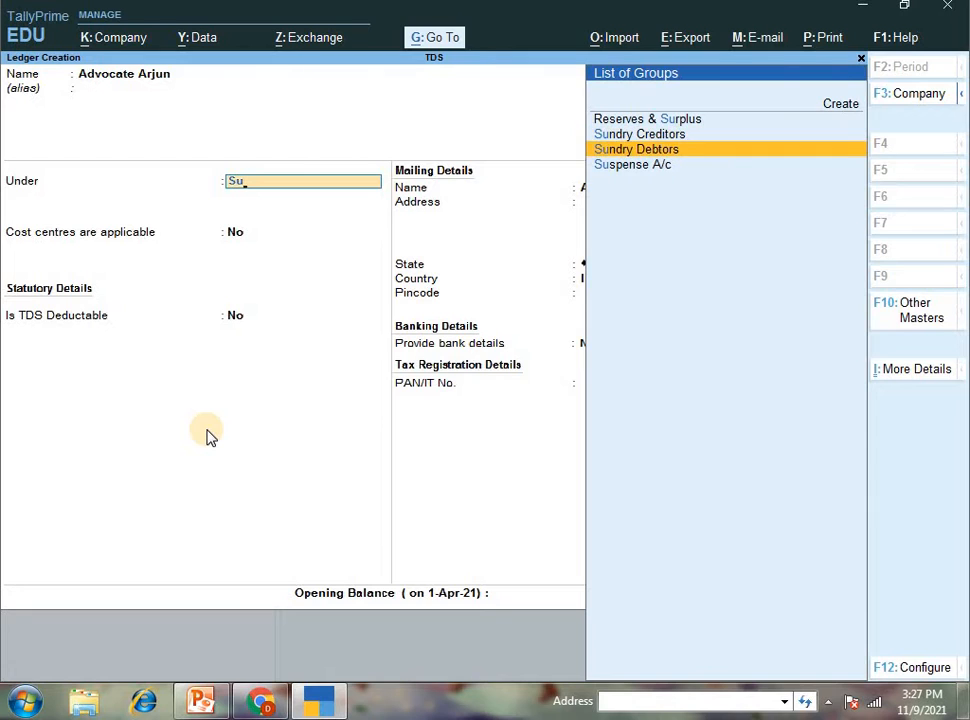
key("Up")
key("Return")
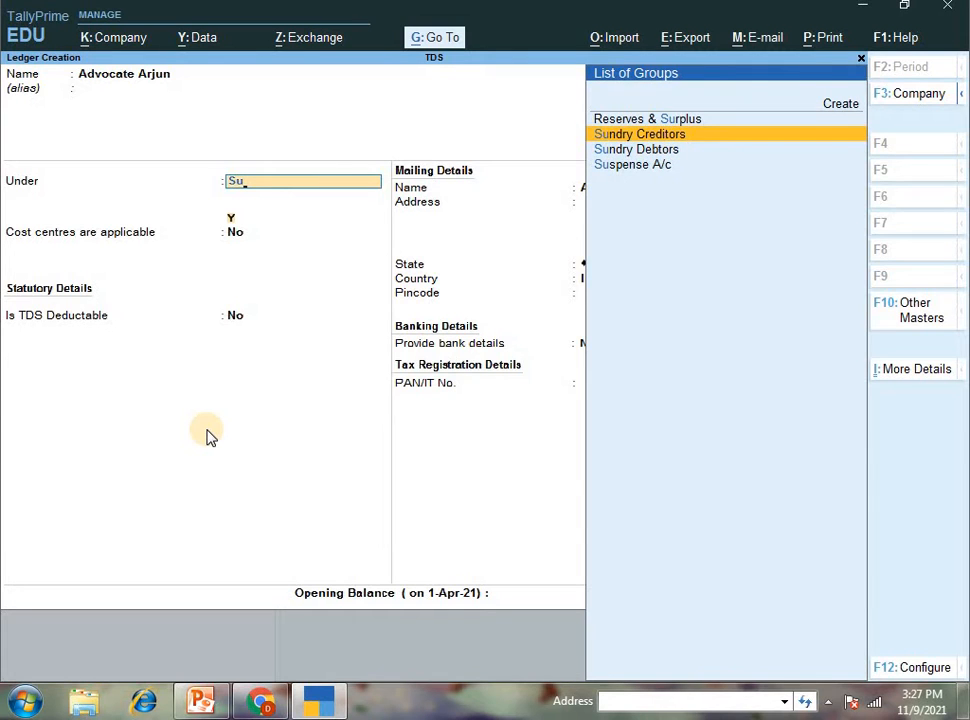
key("BackSpace")
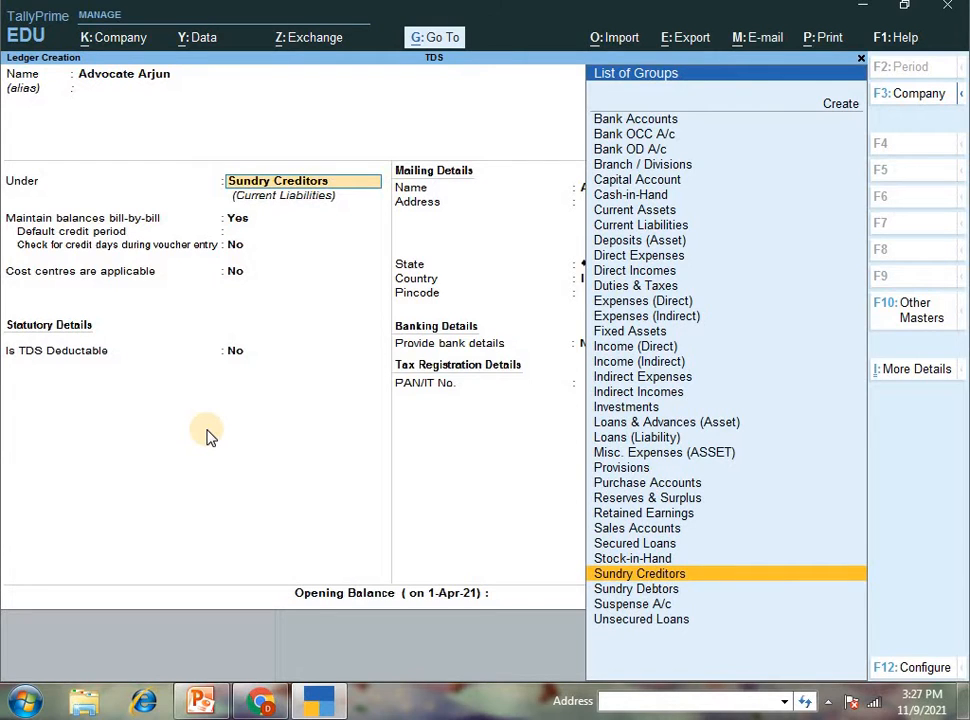
key("Return")
Step: Disable bill-by-bill balances, make the ledger TDS deductable for Individual/HUF - Resident with same-voucher deduction on All Items, and discard the unsaved ledger
type("no")
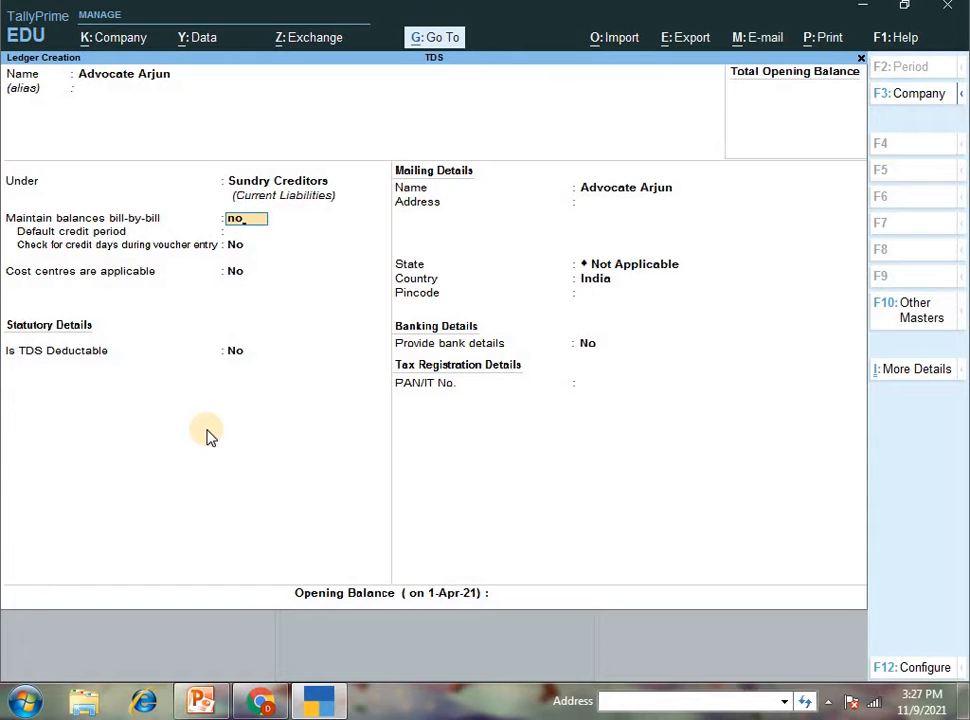
key("Return")
key("Return")
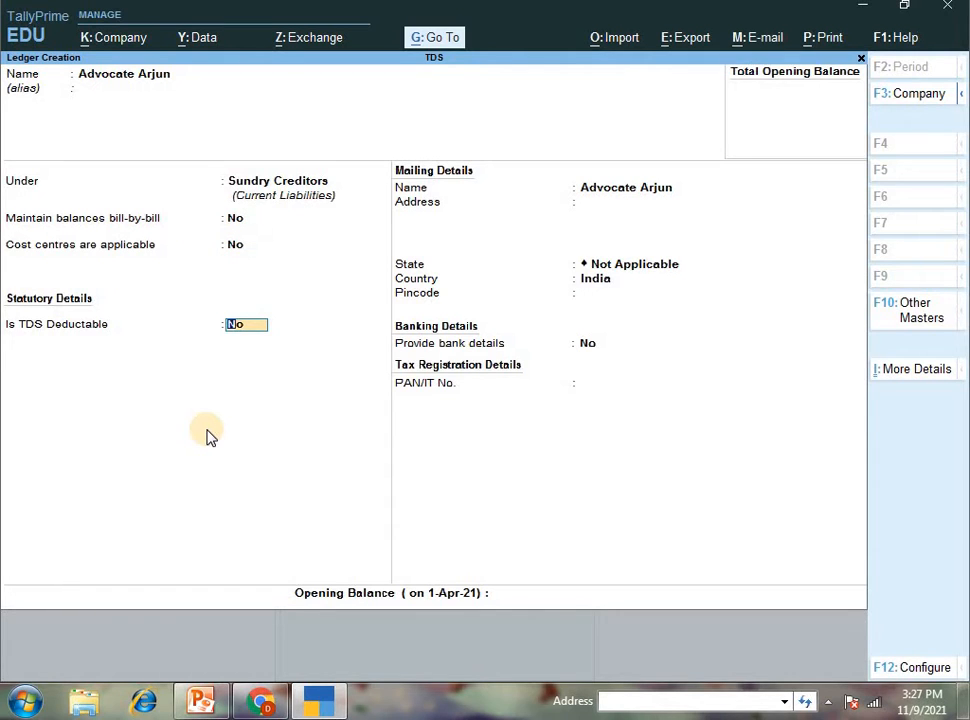
type("y")
key("Return")
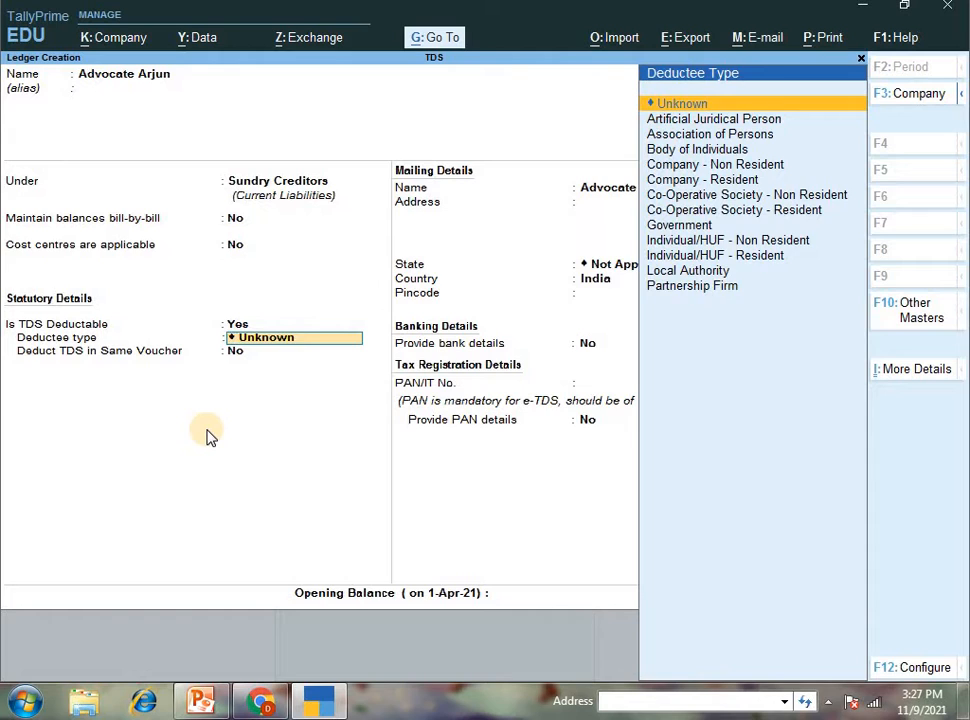
type("In")
key("Down")
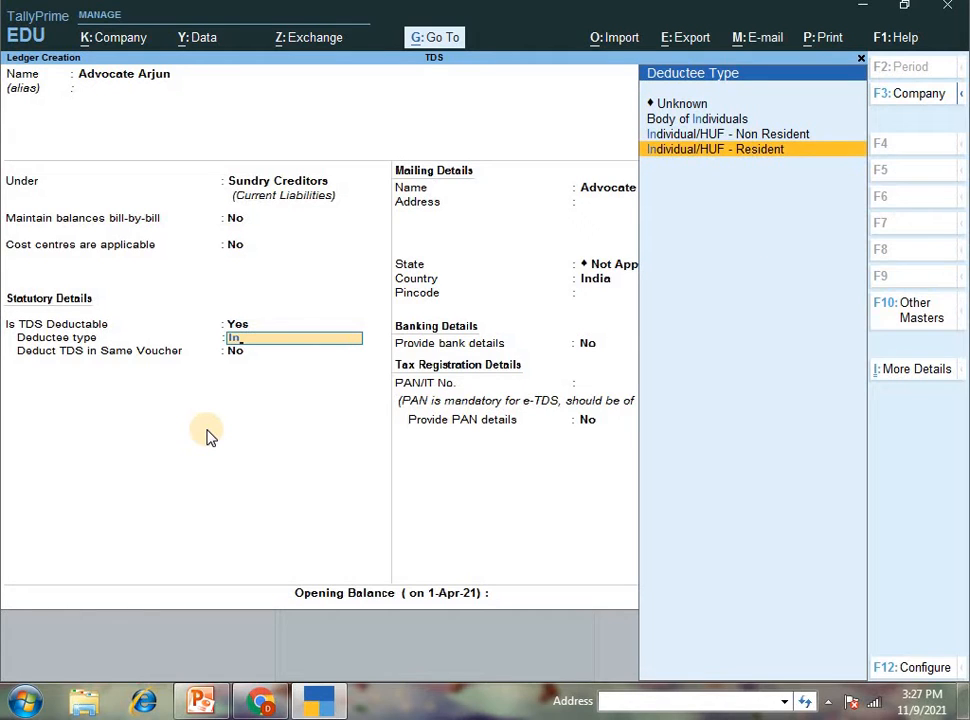
key("Return")
type("y")
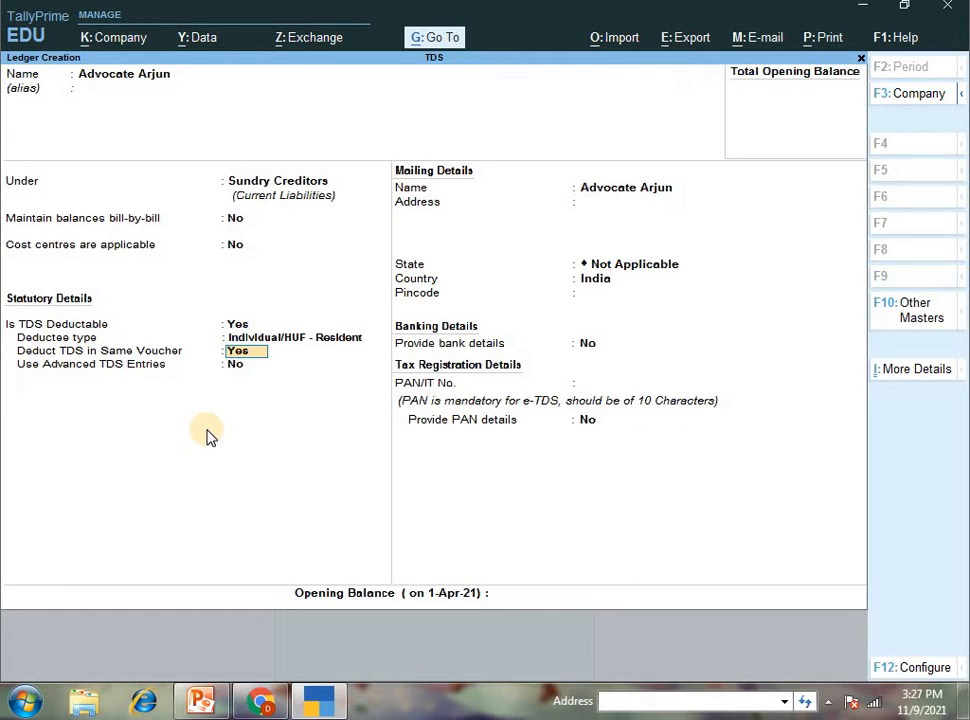
key("Return")
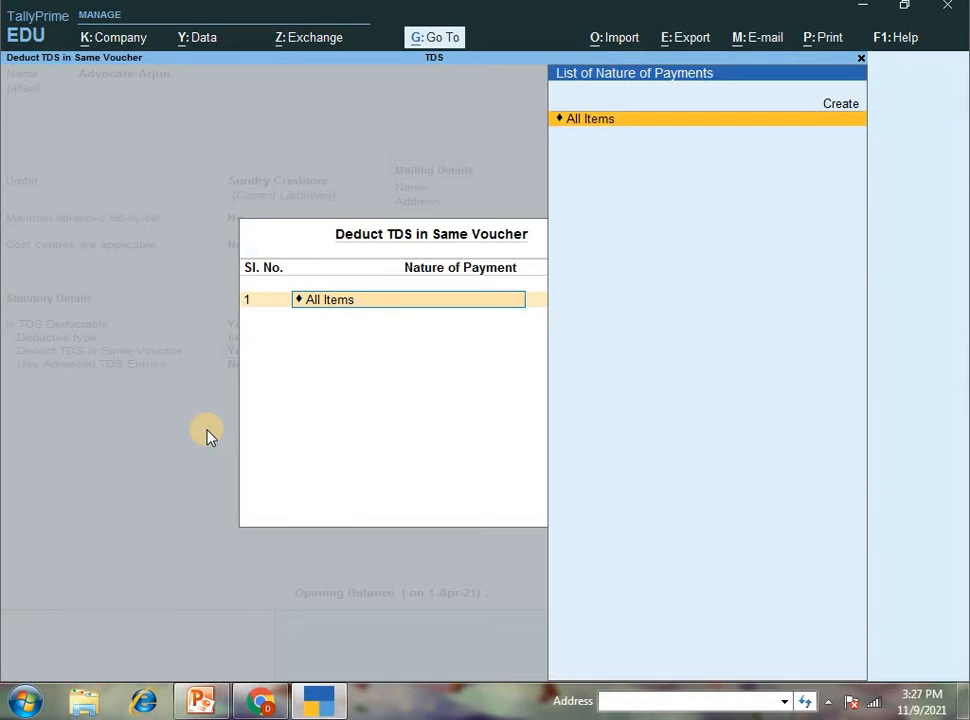
key("Return")
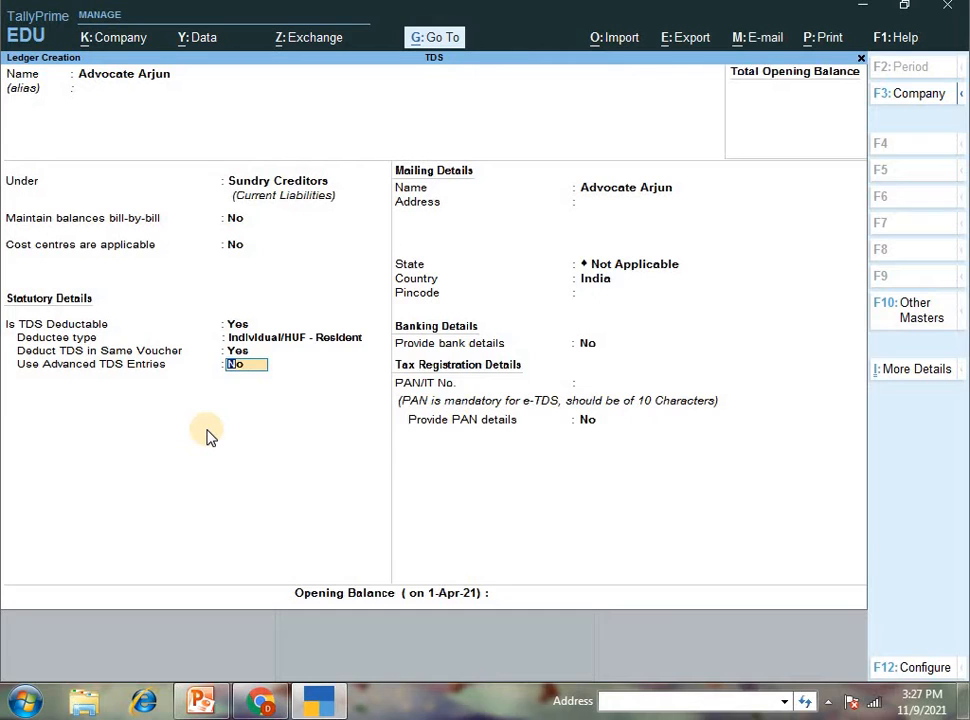
key("Escape")
key("Return")
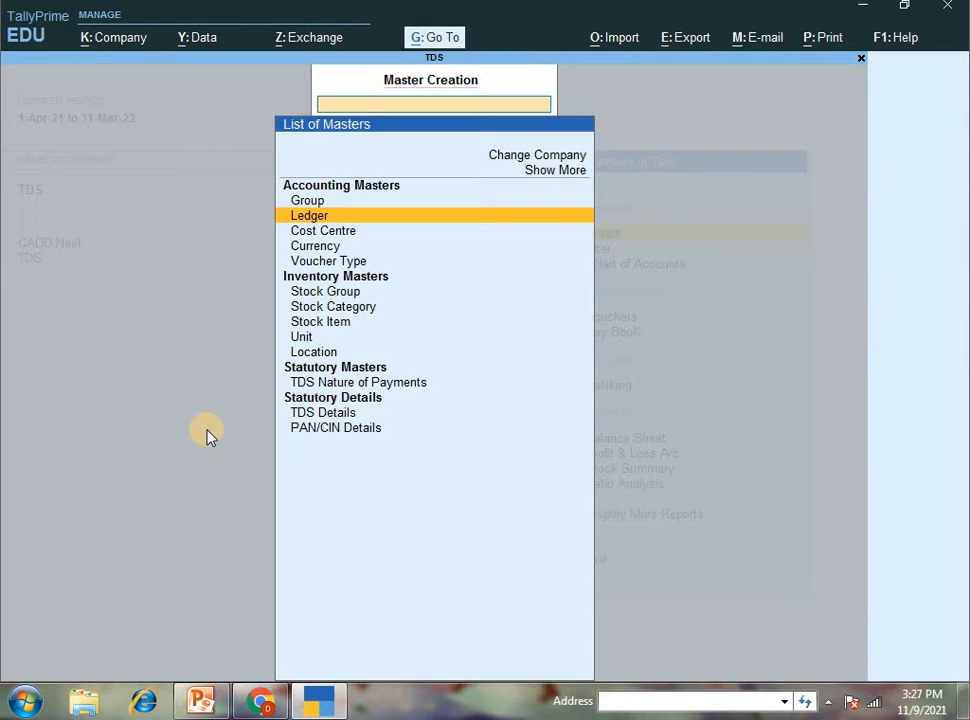
key("Down")
key("Down")
key("Down")
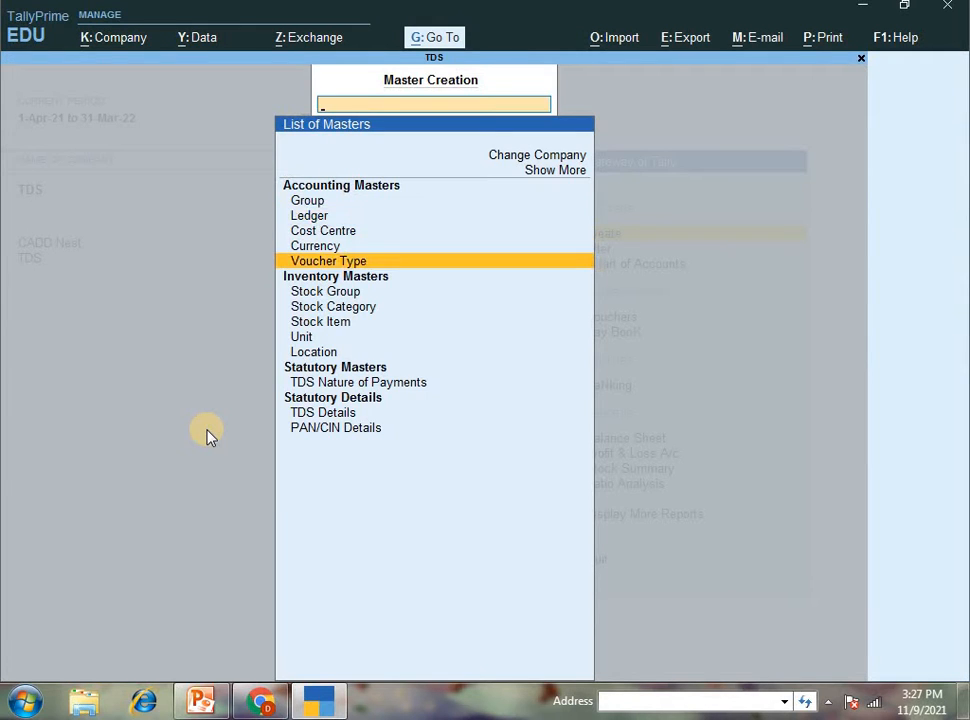
key("Up")
key("Down")
key("Down")
key("Down")
key("Down")
key("Down")
key("Down")
key("Down")
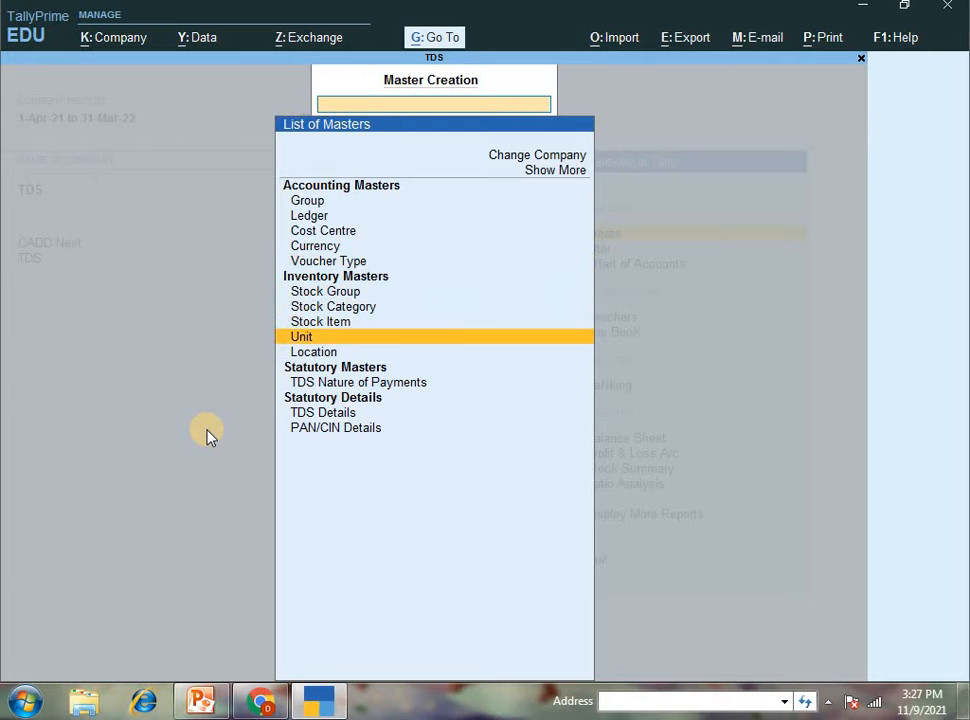
key("Down")
key("Escape")
Step: Start a new TDS Nature of Payments master named Fees for Professional Or Technical Services
key("Return")
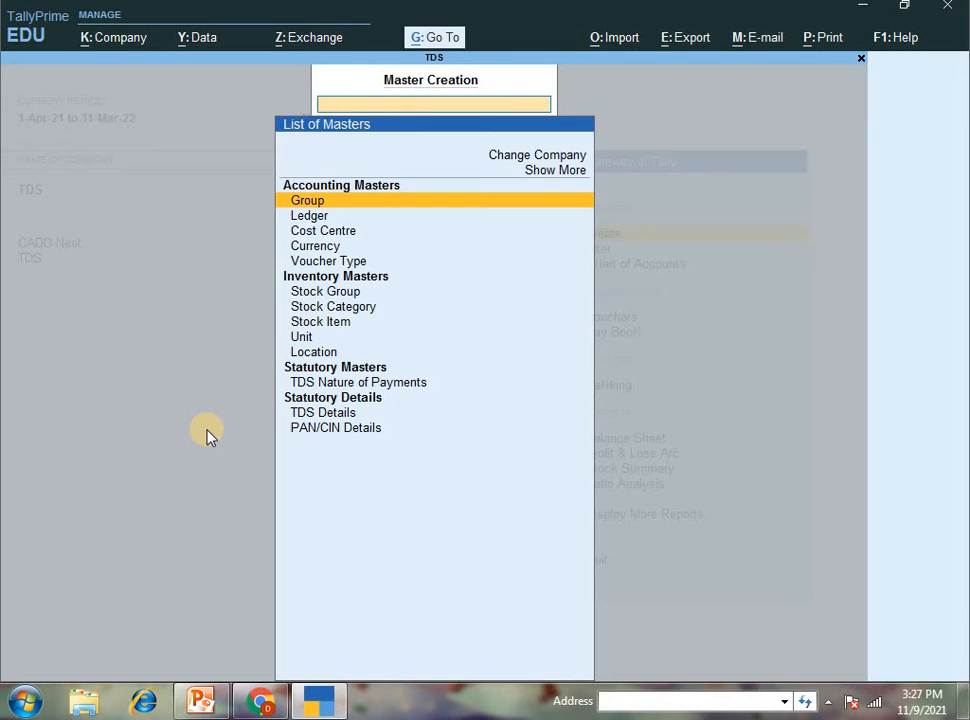
key("Down")
key("Down")
key("Down")
key("Down")
key("Down")
key("Down")
key("Down")
key("Down")
key("Down")
key("Down")
key("Down")
key("Down")
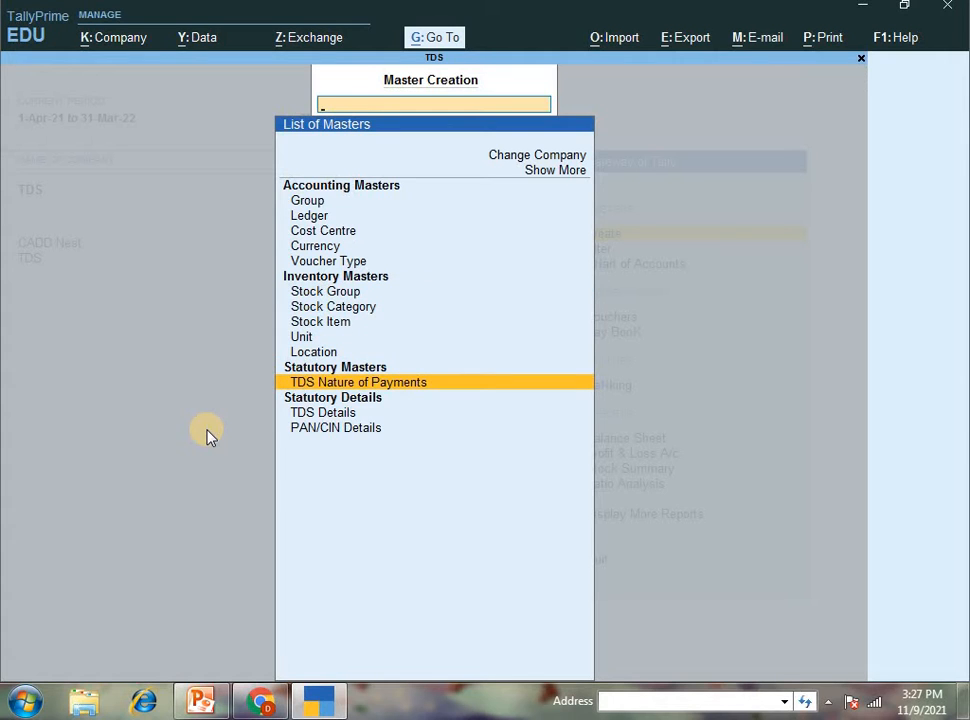
key("Return")
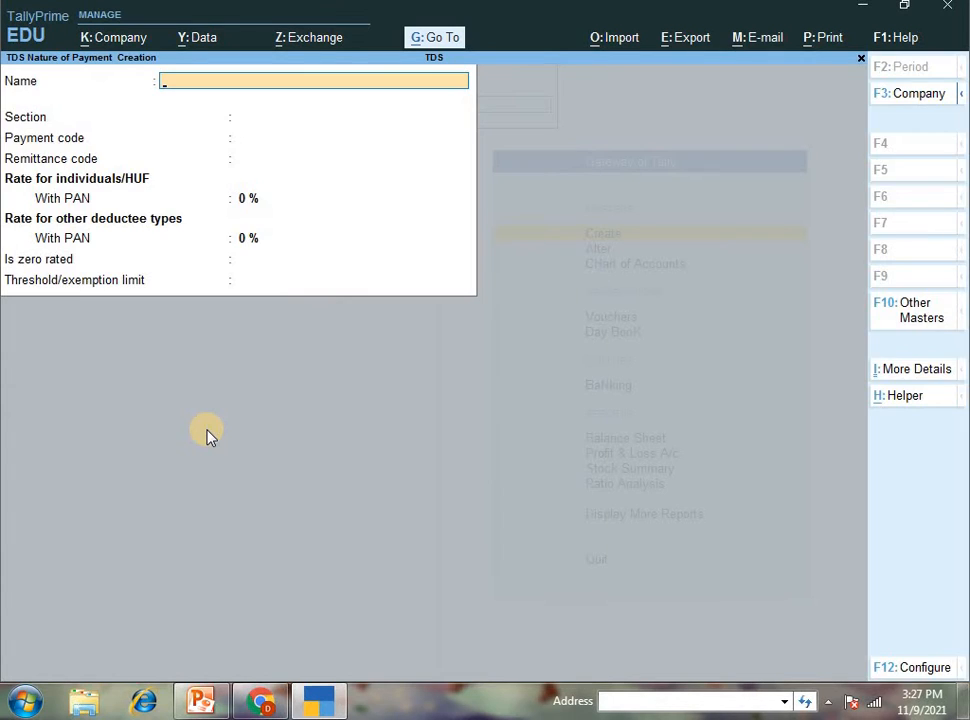
type("Fees for Profes")
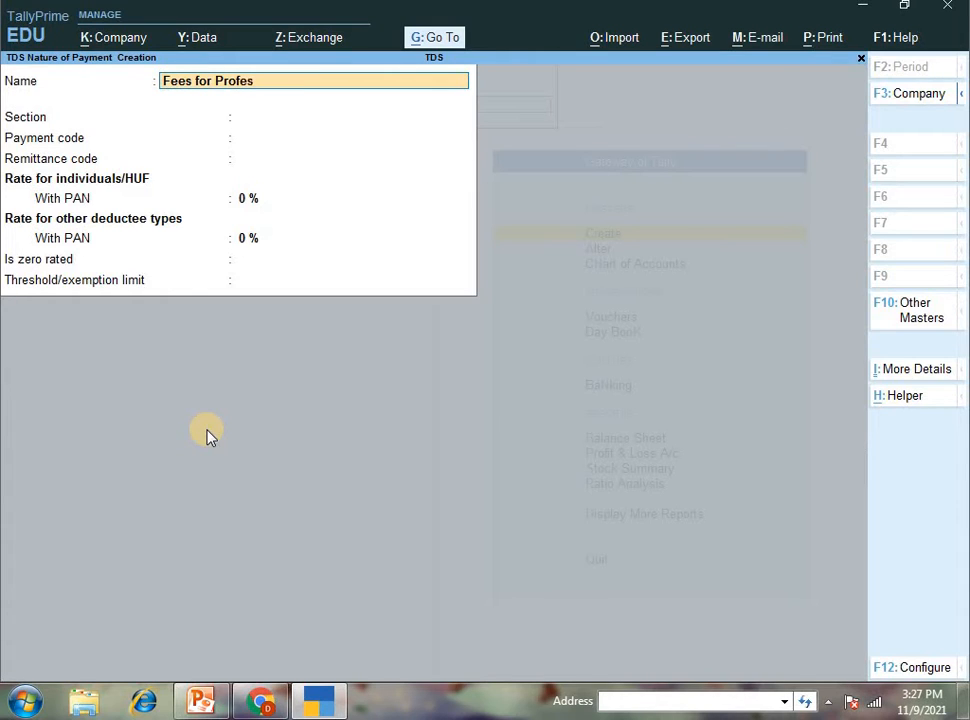
type("sional Or Technica")
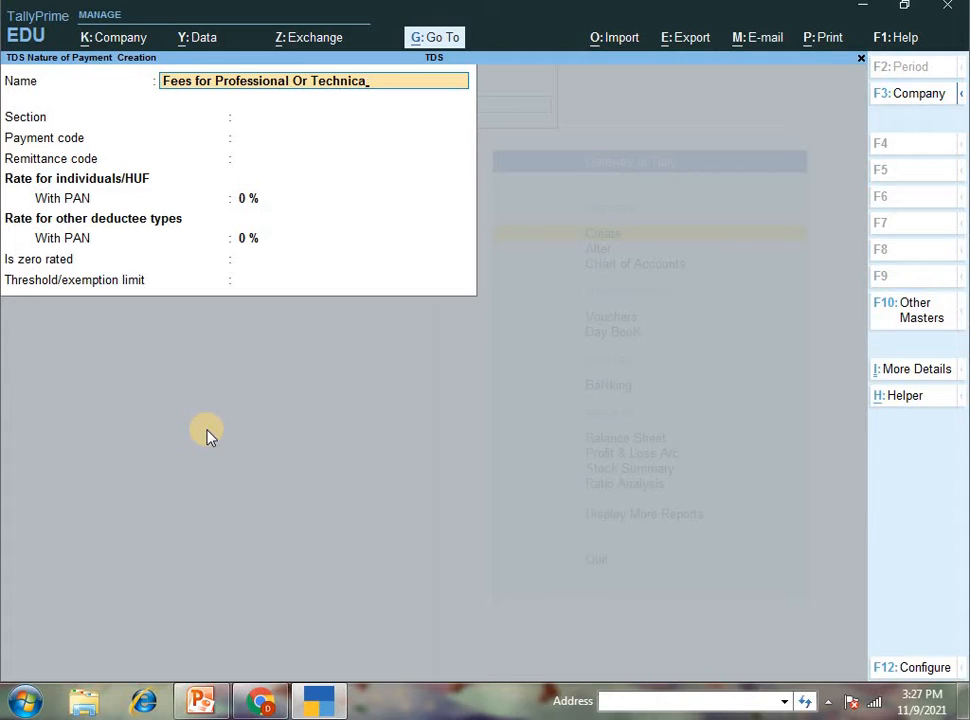
type("l Services")
key("Return")
Step: Set the nature of payment's section to 194j and its with-PAN rates to 5% for individuals/HUF and other deductee types, leaving both codes blank
type("194j")
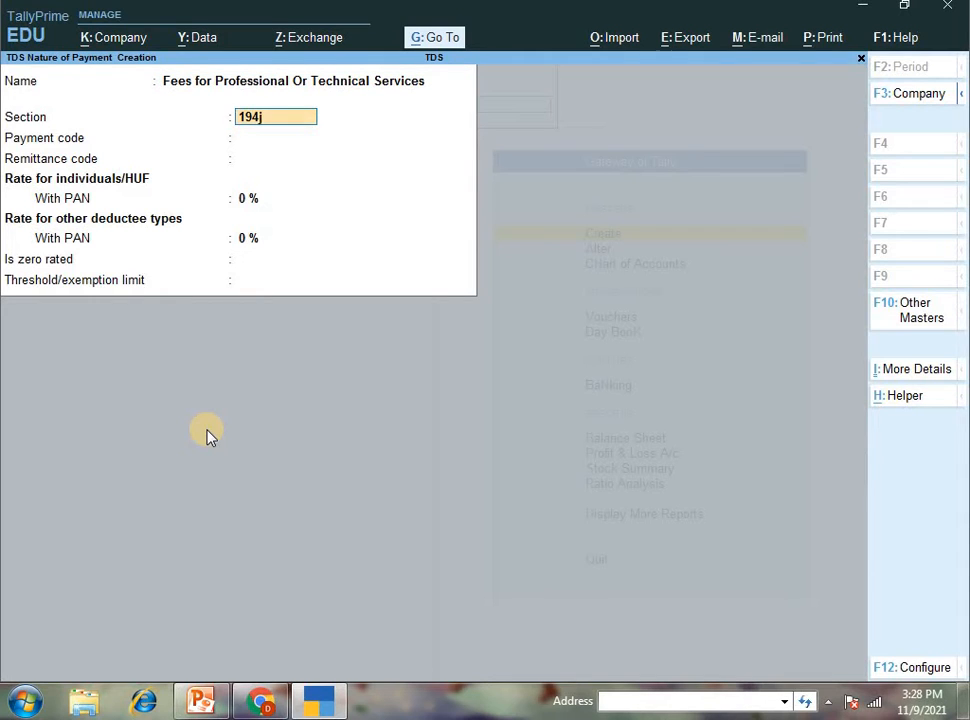
key("Return")
key("Return")
key("Return")
type("5")
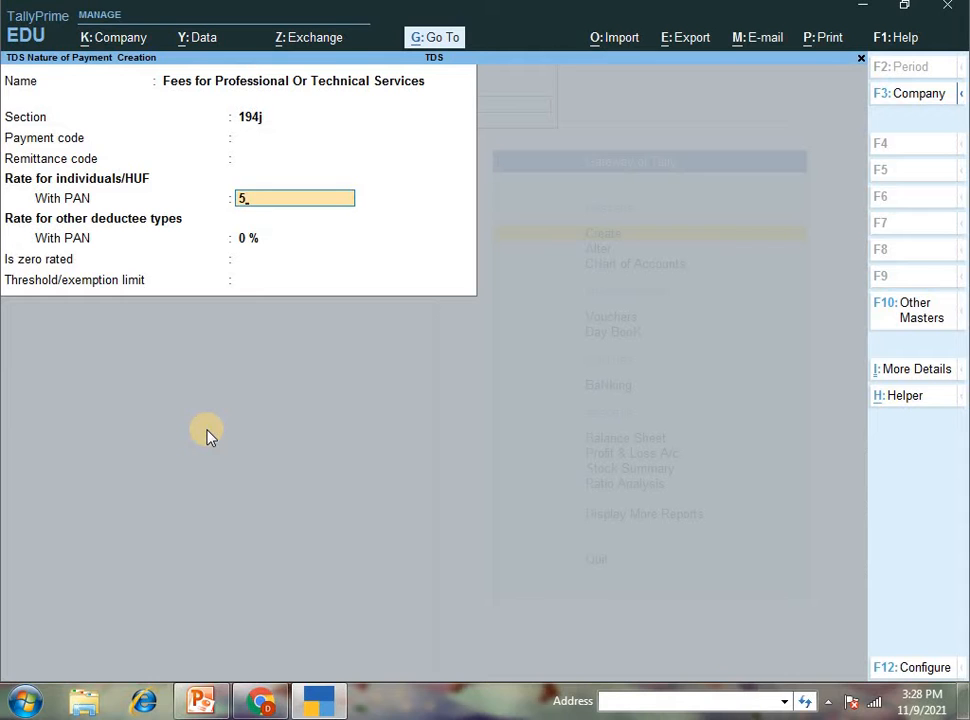
key("Return")
key("Return")
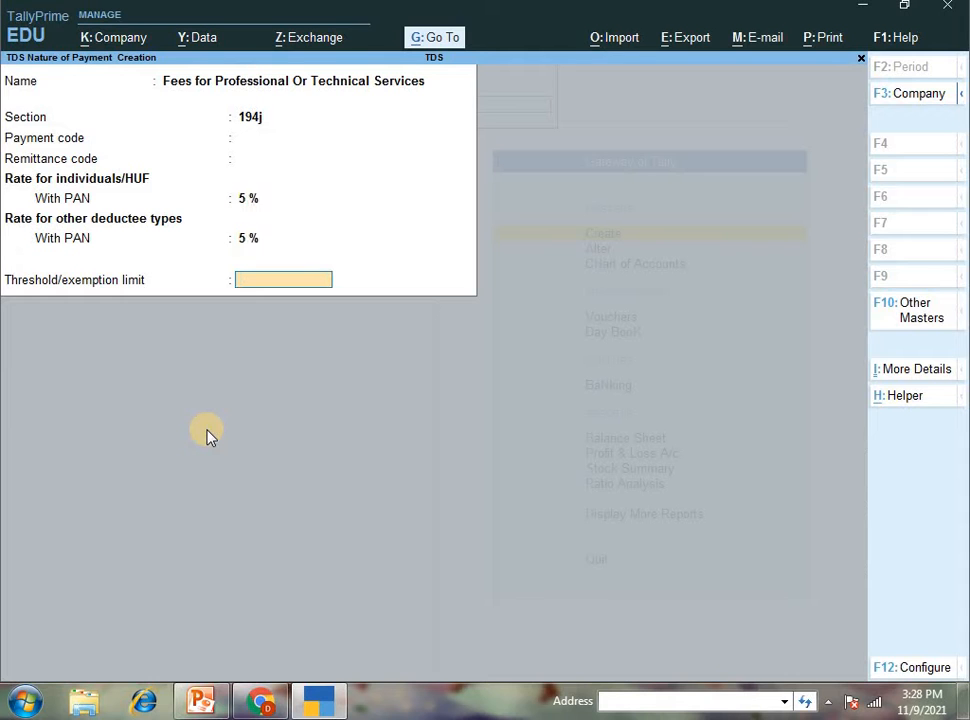
Step: Switch to PowerPoint and review the professional charges, TDS rate and section given on the Illustration 01 slide
left_click(205, 705)
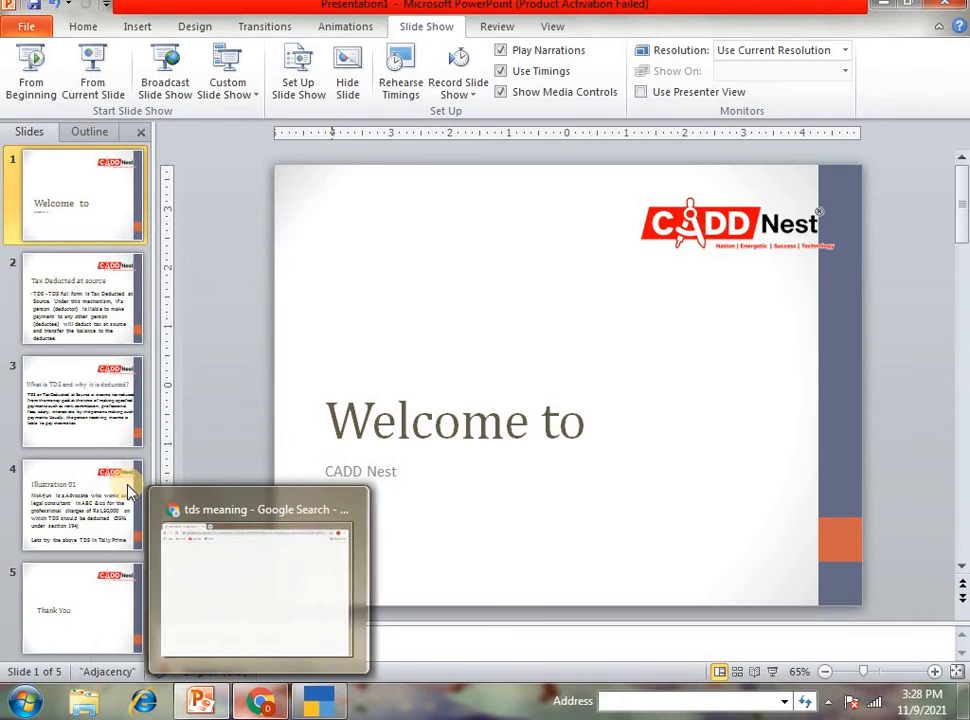
left_click(76, 545)
left_click(555, 478)
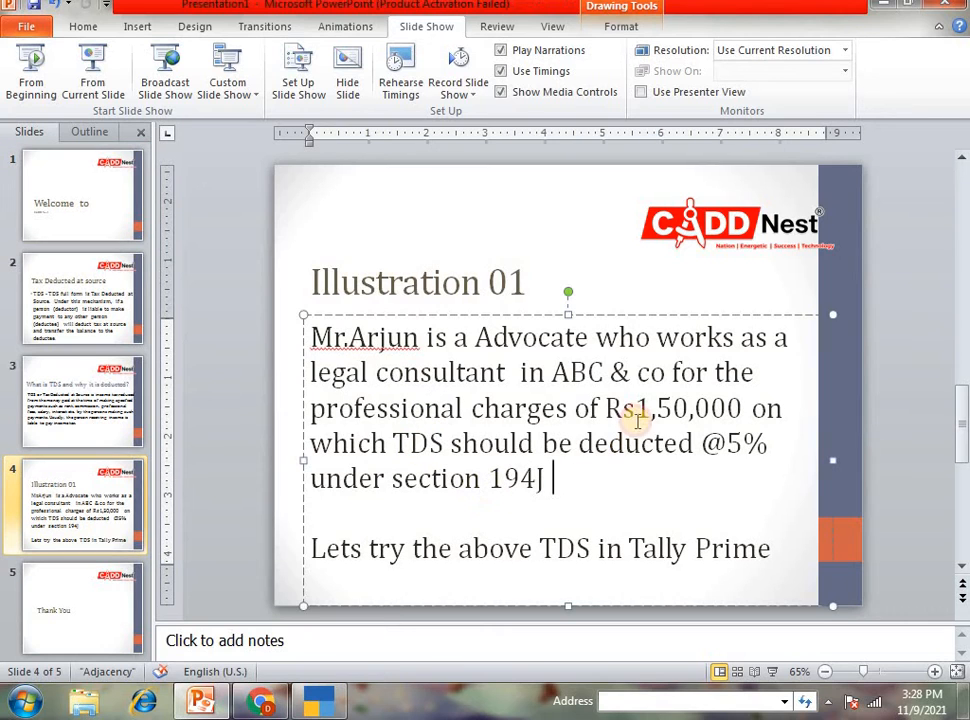
left_click_drag(638, 411, 642, 471)
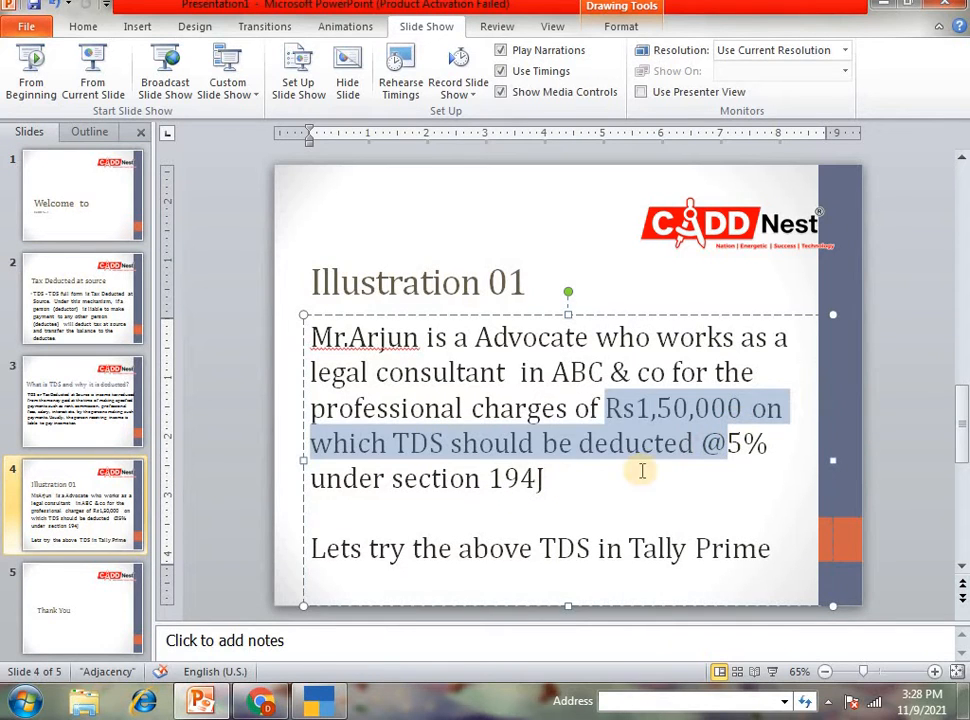
left_click_drag(785, 449, 724, 449)
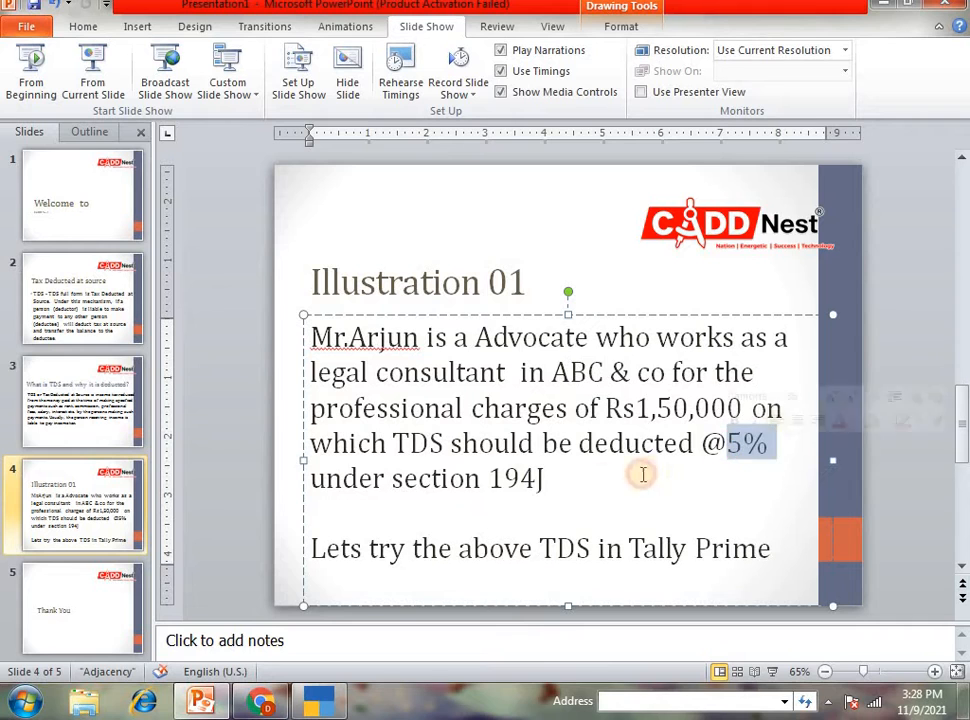
left_click_drag(592, 481, 515, 484)
left_click(643, 485)
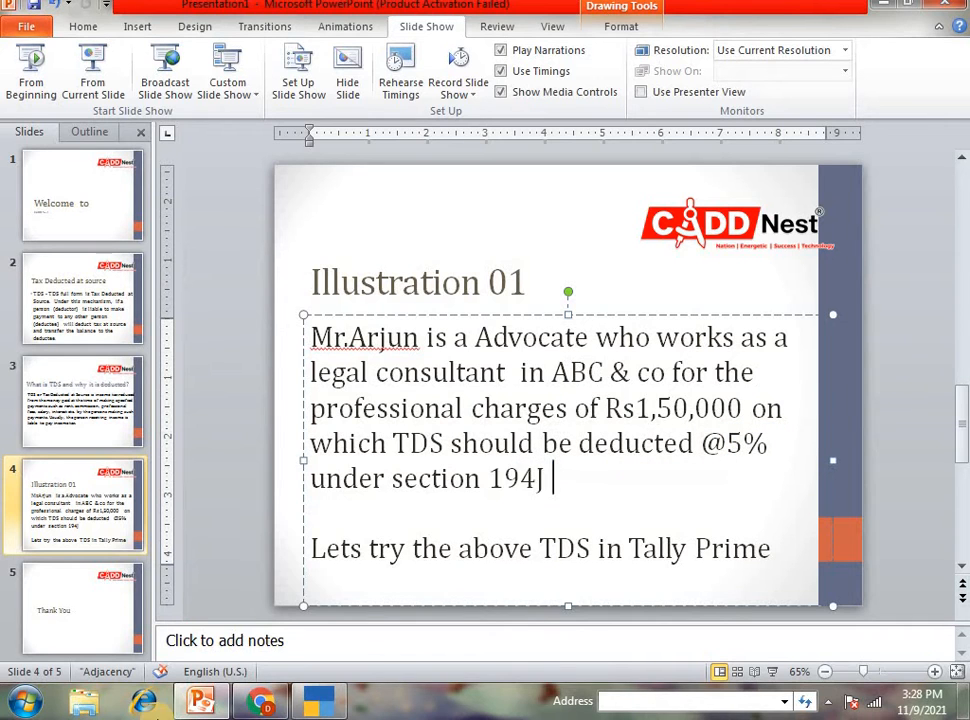
Step: Switch back to TallyPrime and save the nature of payment with a blank threshold/exemption limit
left_click(318, 700)
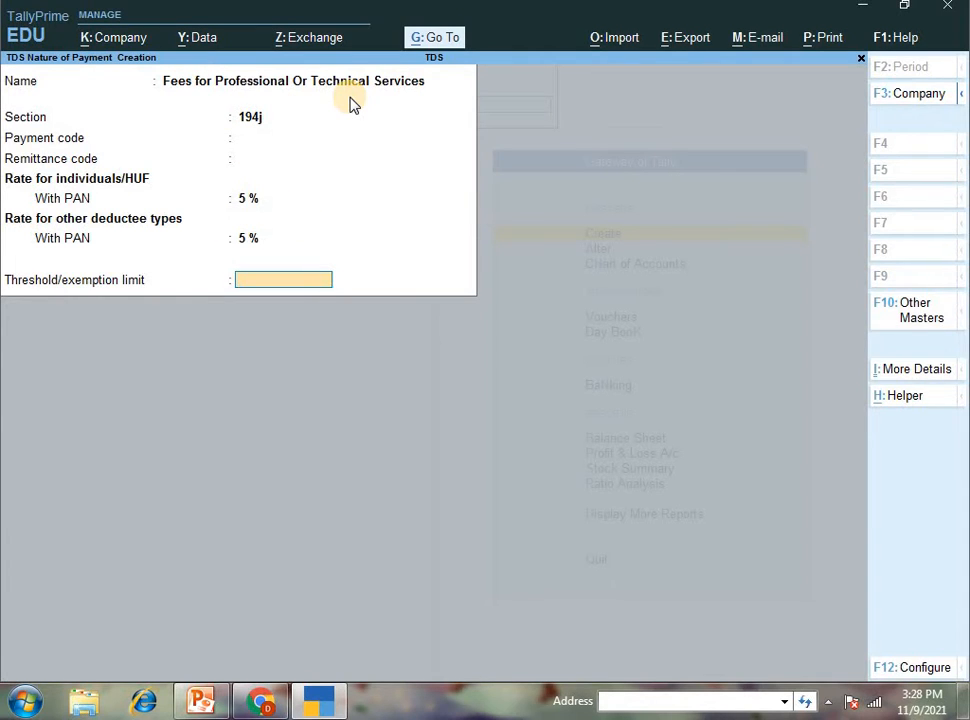
key("Return")
key("Return")
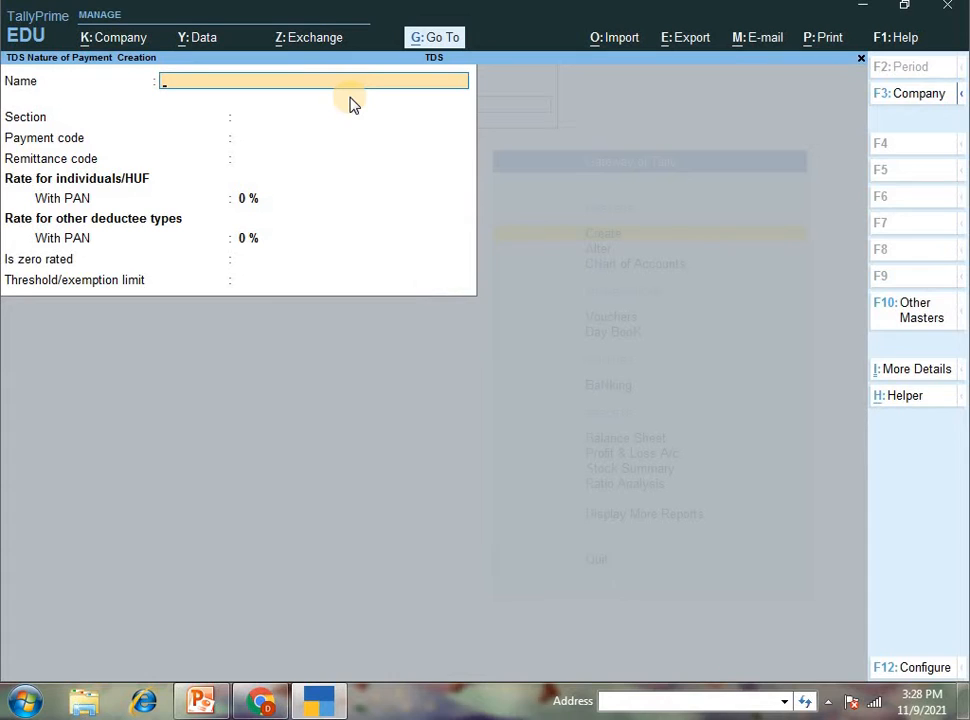
Step: Create another ledger with the advocate's name and assign it to the Sundry Creditors group
key("Escape")
key("Return")
key("Up")
key("Up")
key("Up")
key("Up")
key("Up")
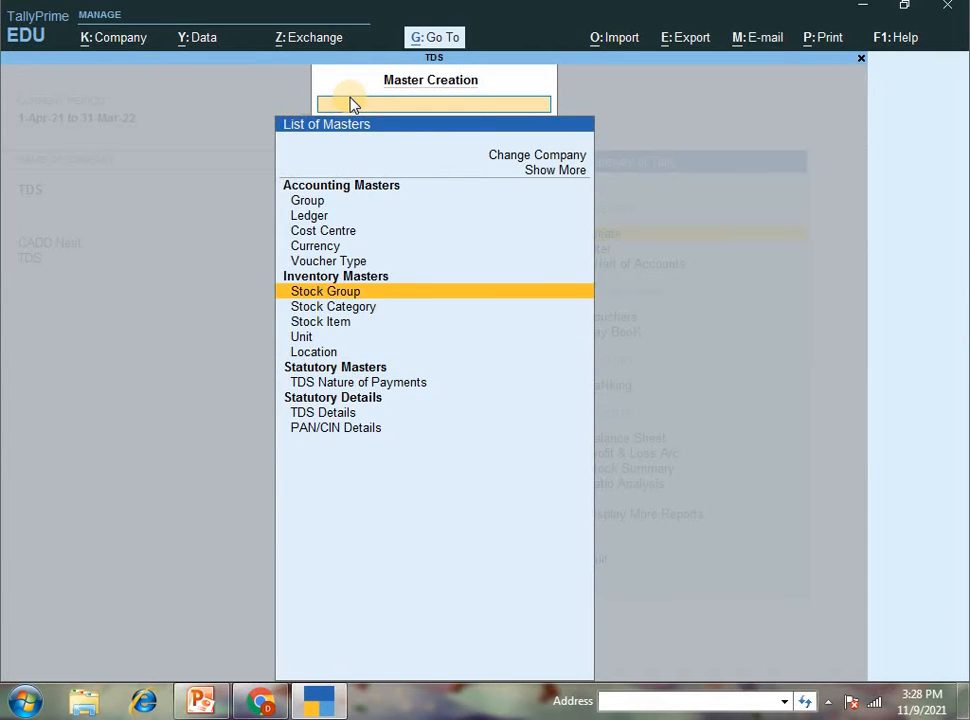
key("Up")
key("Up")
key("Up")
key("Up")
key("Return")
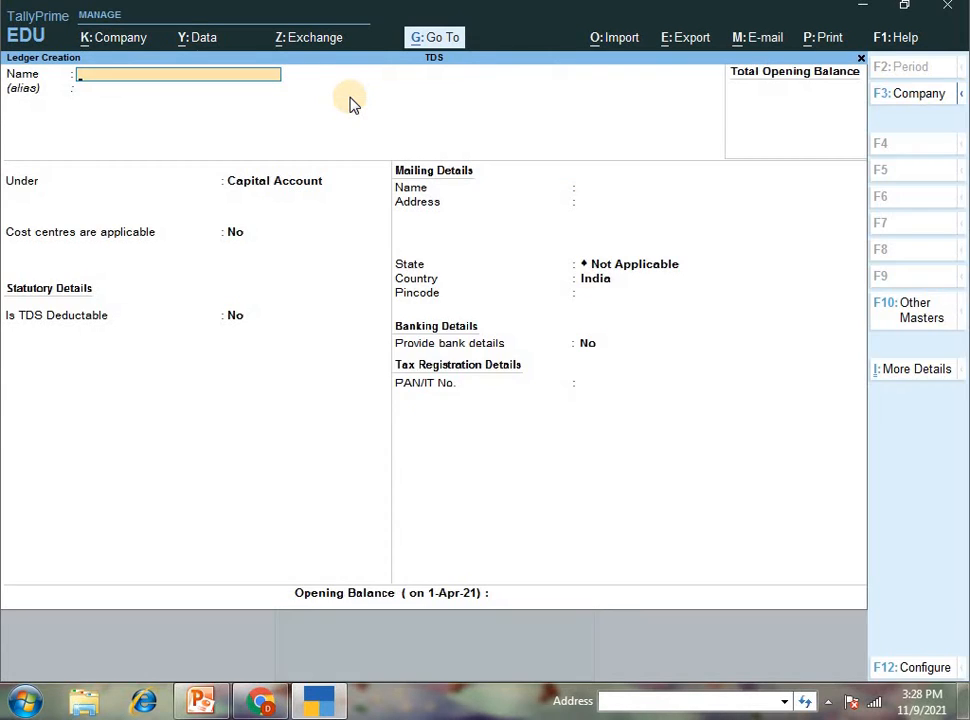
type("Advocate Arjun")
key("Return")
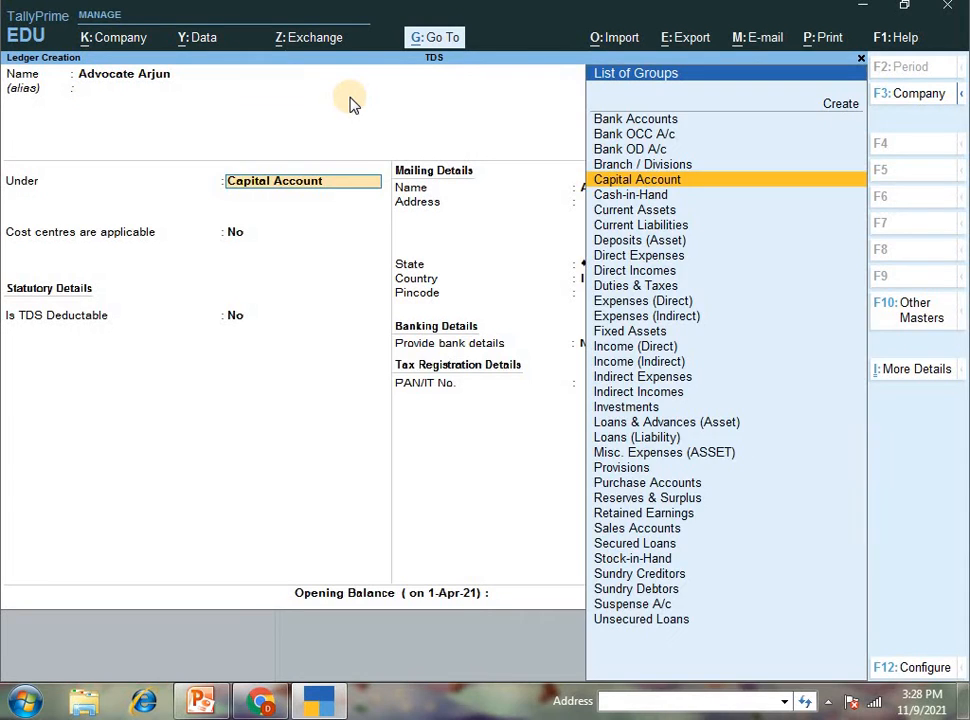
type("Su")
key("Down")
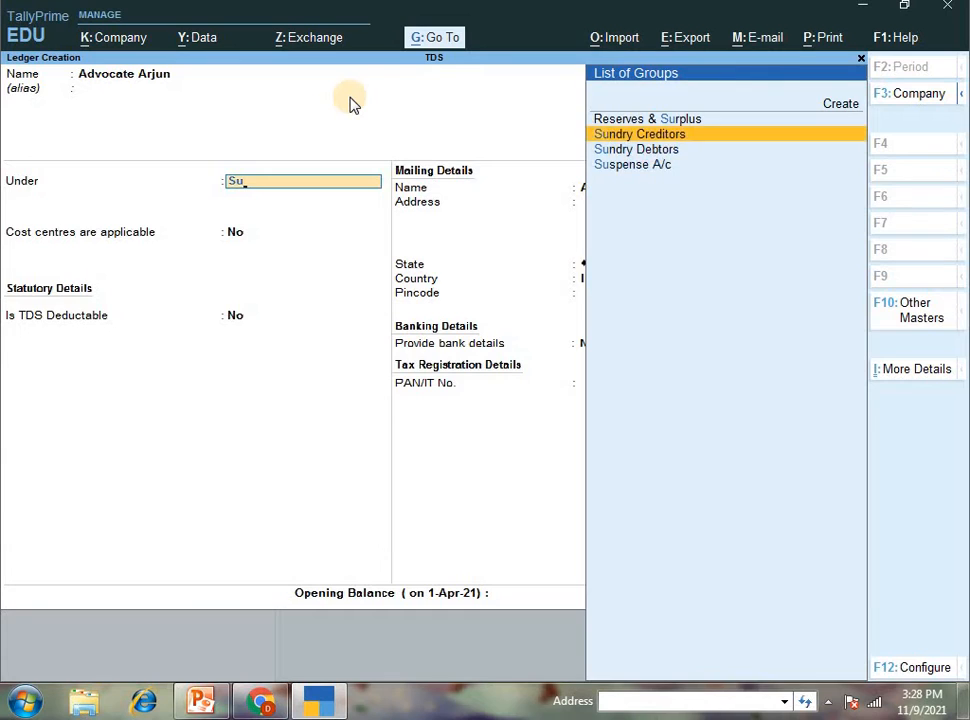
key("Return")
Step: Set bill-by-bill balances to No and make the ledger TDS deductable with deductee type Individual/HUF - Resident
type("no")
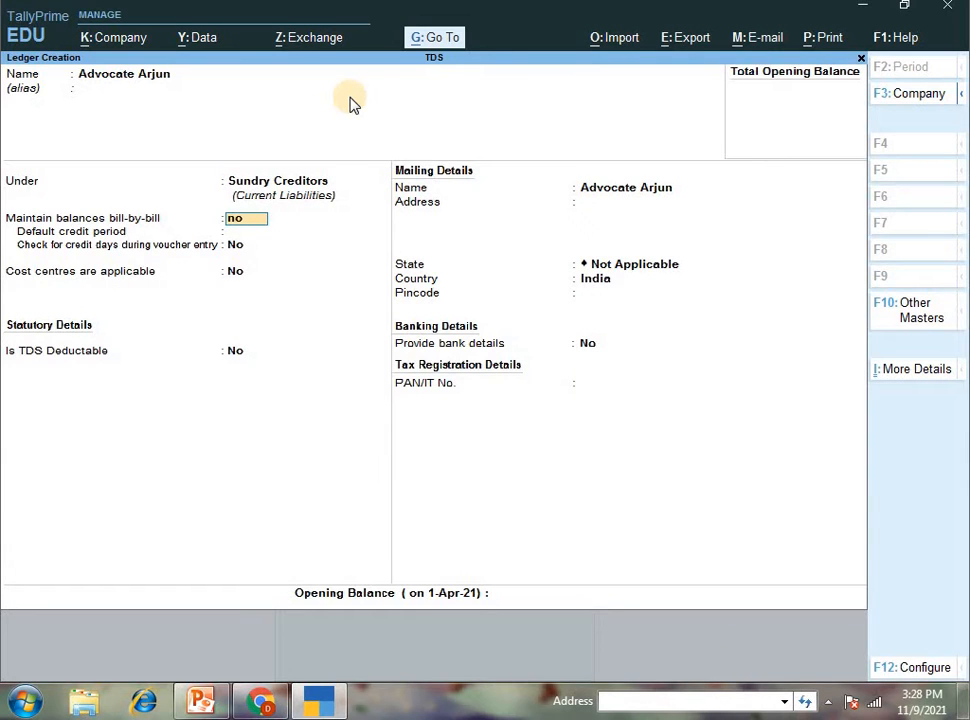
key("Return")
key("Return")
type("y")
key("Return")
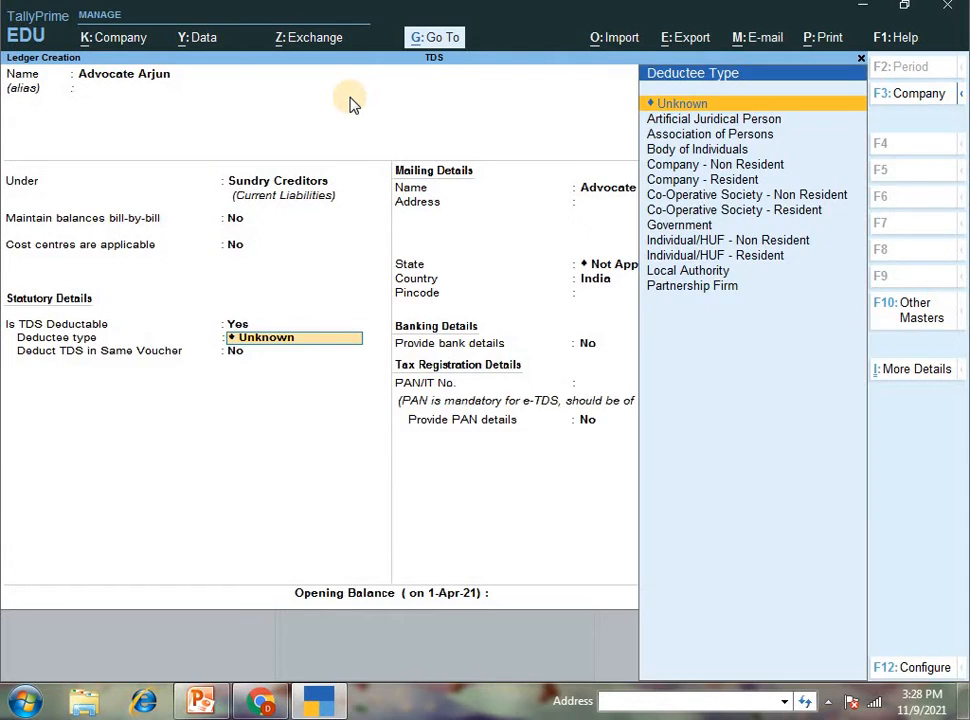
type("In")
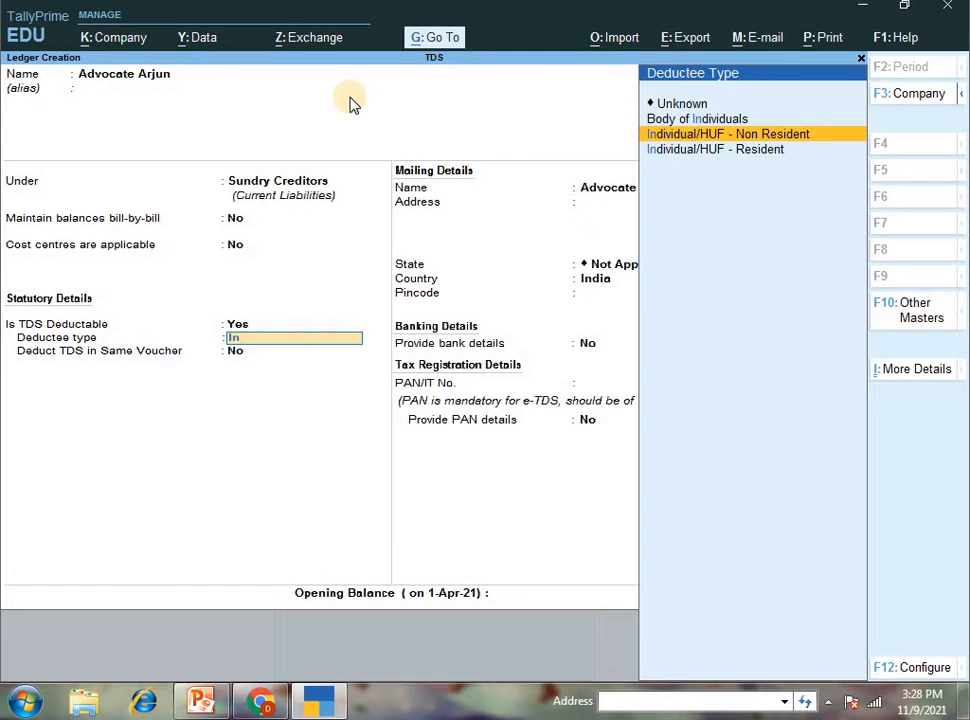
key("Down")
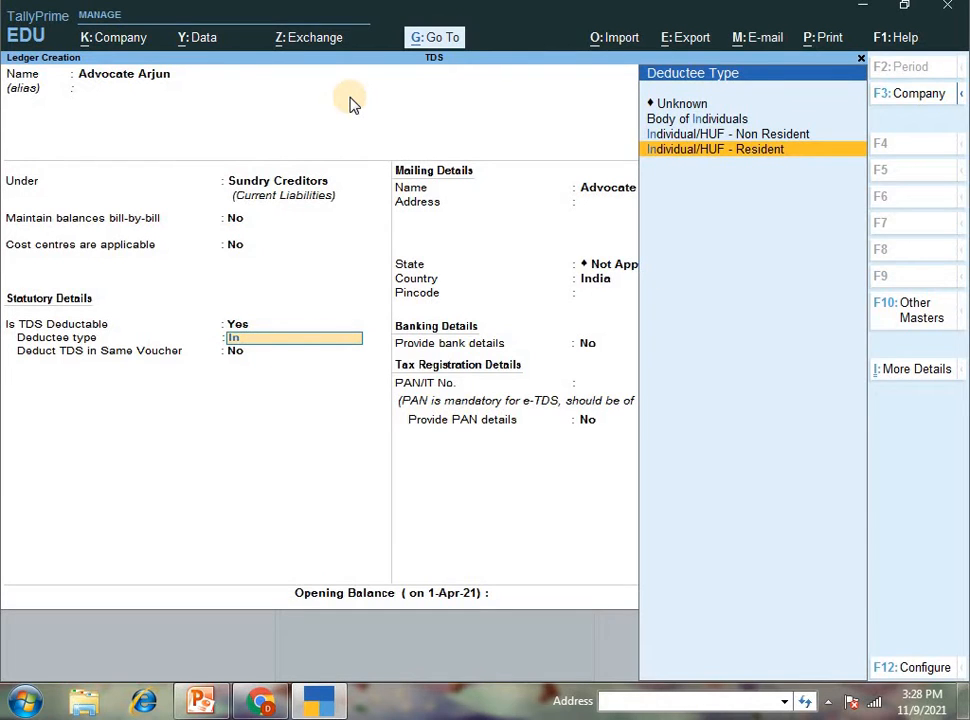
key("Return")
Step: Enable TDS deduction in the same voucher for All Items and turn on advanced TDS entries
type("y")
key("Return")
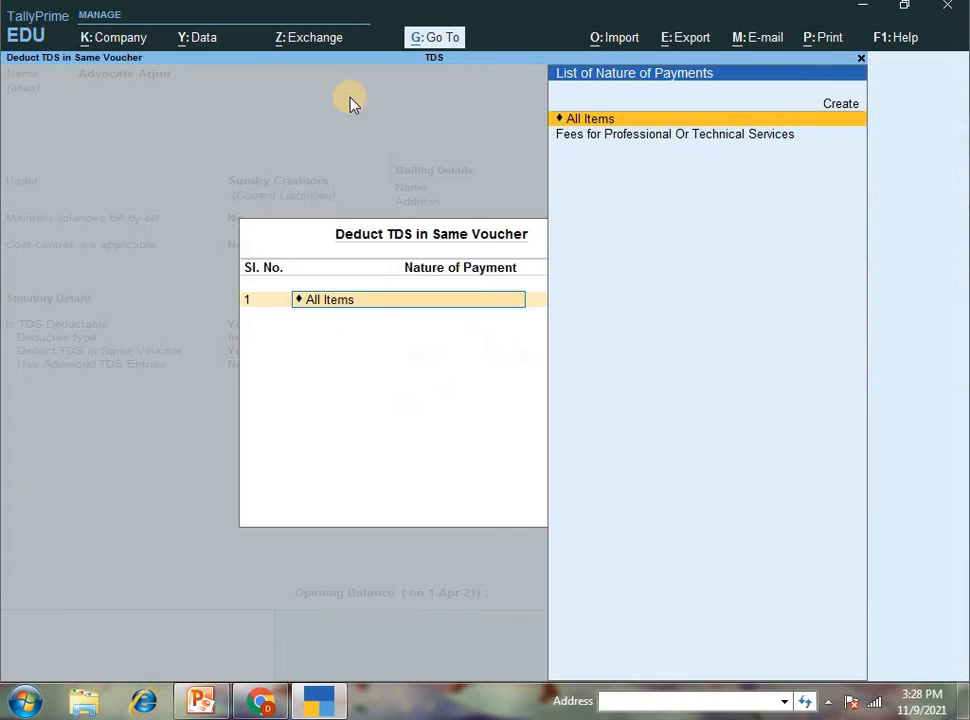
key("Return")
type("y")
key("Return")
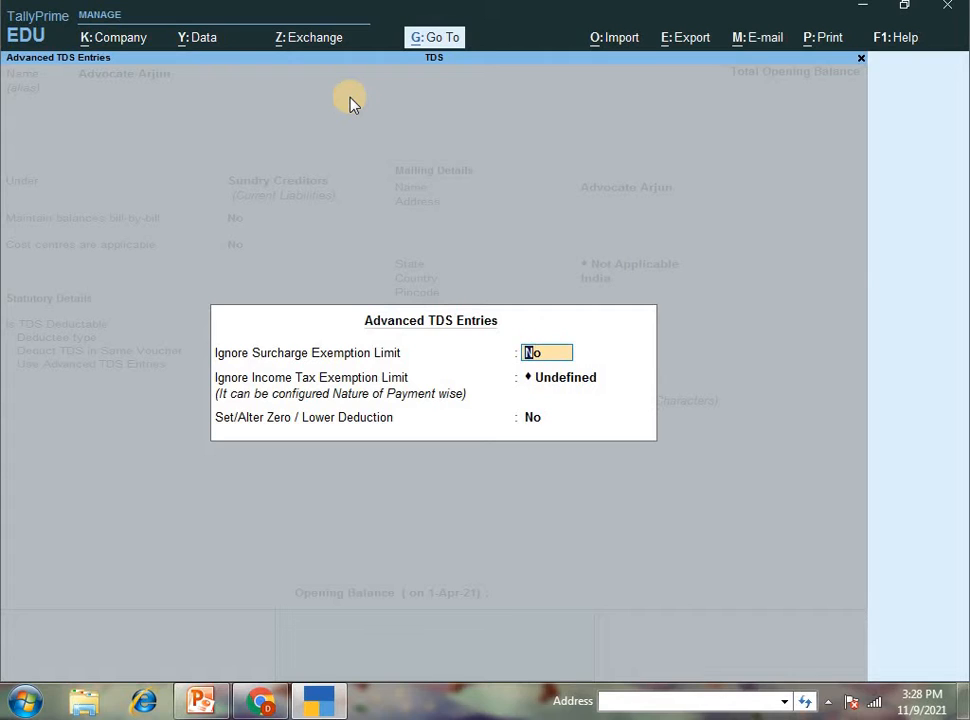
Step: Ignore the surcharge exemption limit and make ignoring the income tax exemption limit Applicable for Fees for Professional Or Technical Services
type("y")
key("Return")
type("A")
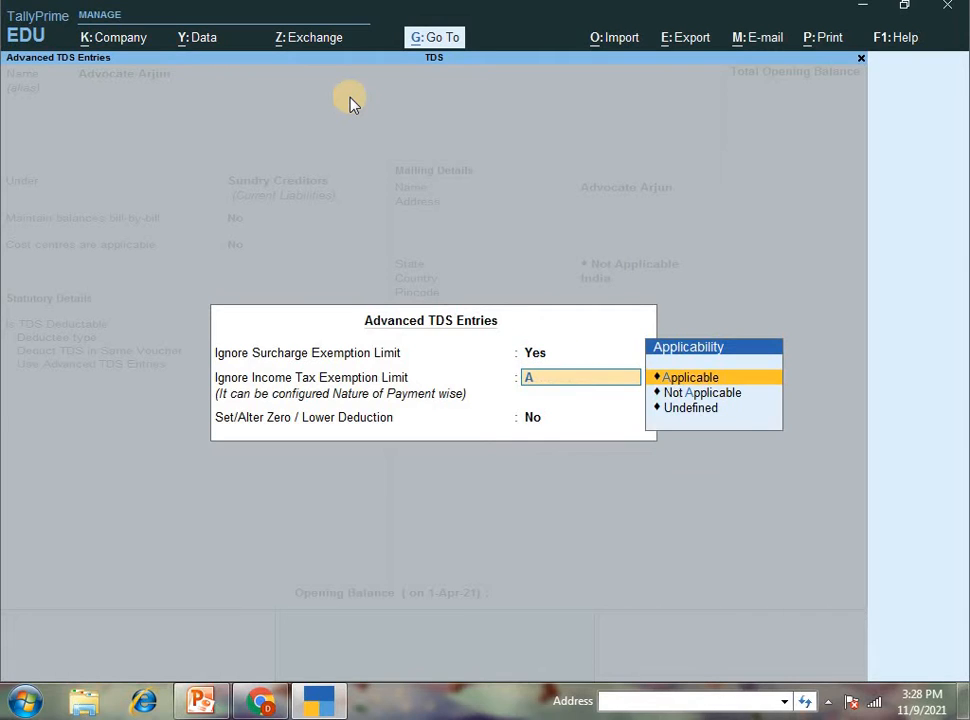
key("Return")
key("Down")
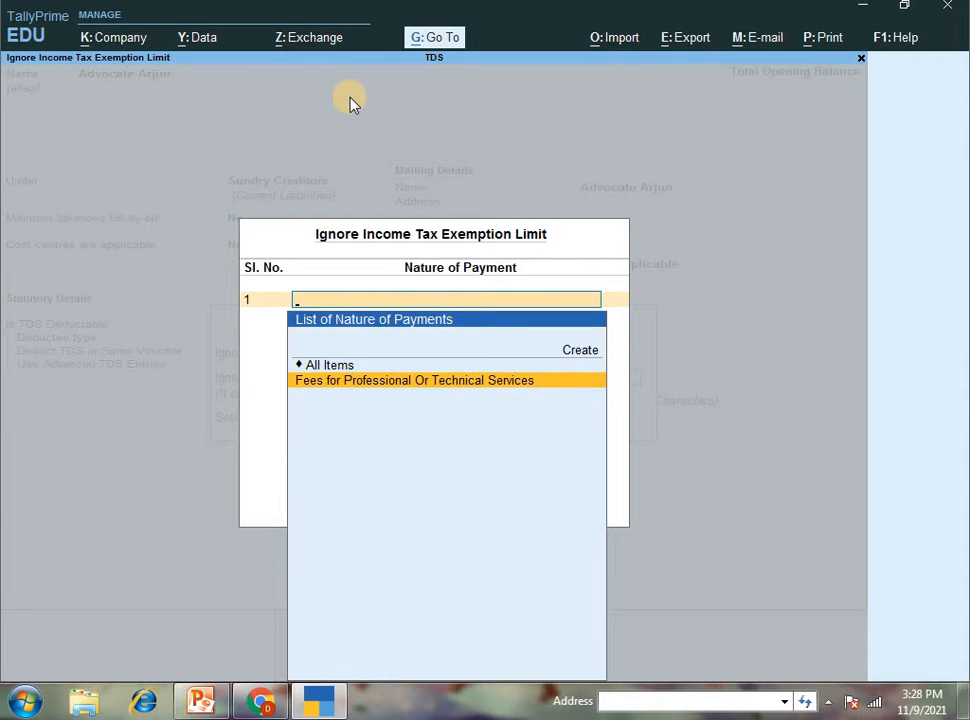
key("Return")
key("Return")
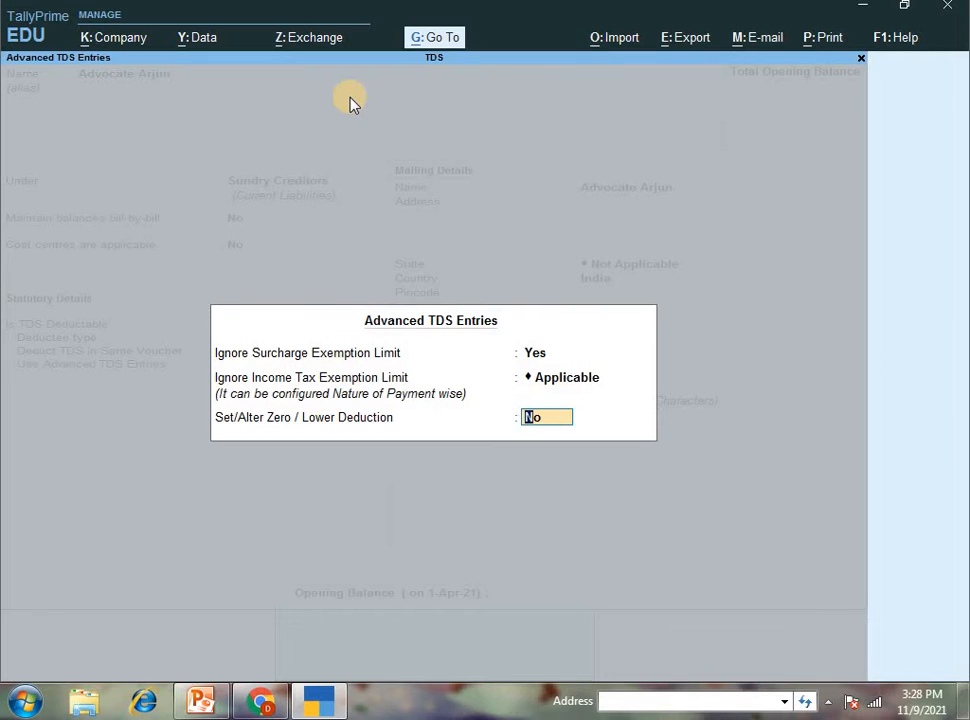
Step: Enable zero/lower deduction for Fees for Professional Or Technical Services under section 197, from 1-4-2021 to 31-3-2022 at 5% TDS, and accept the details
type("y")
key("Return")
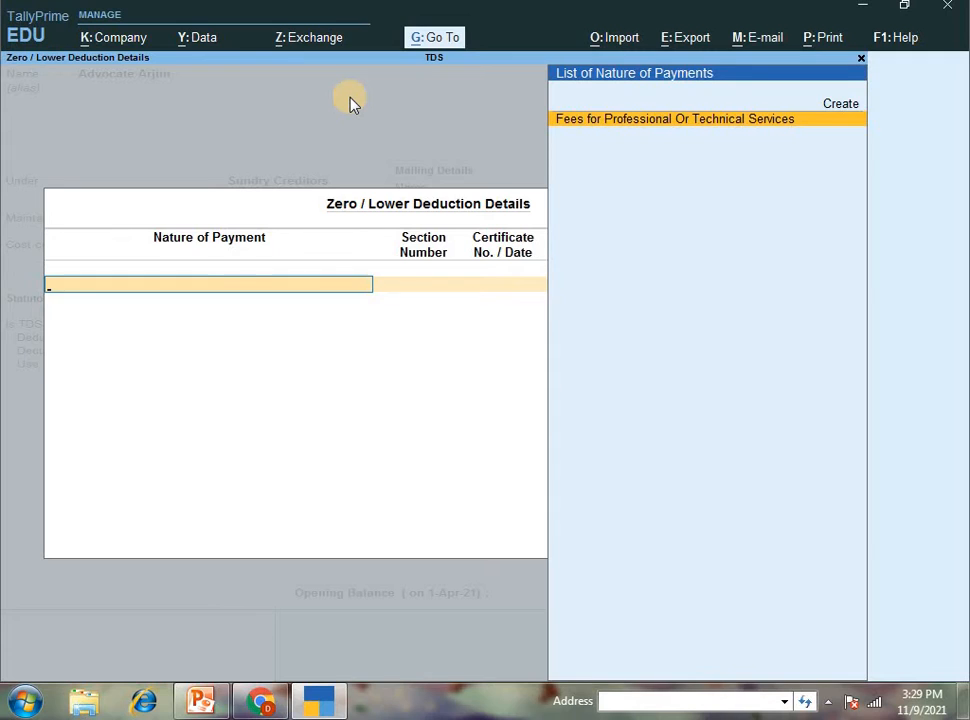
key("Return")
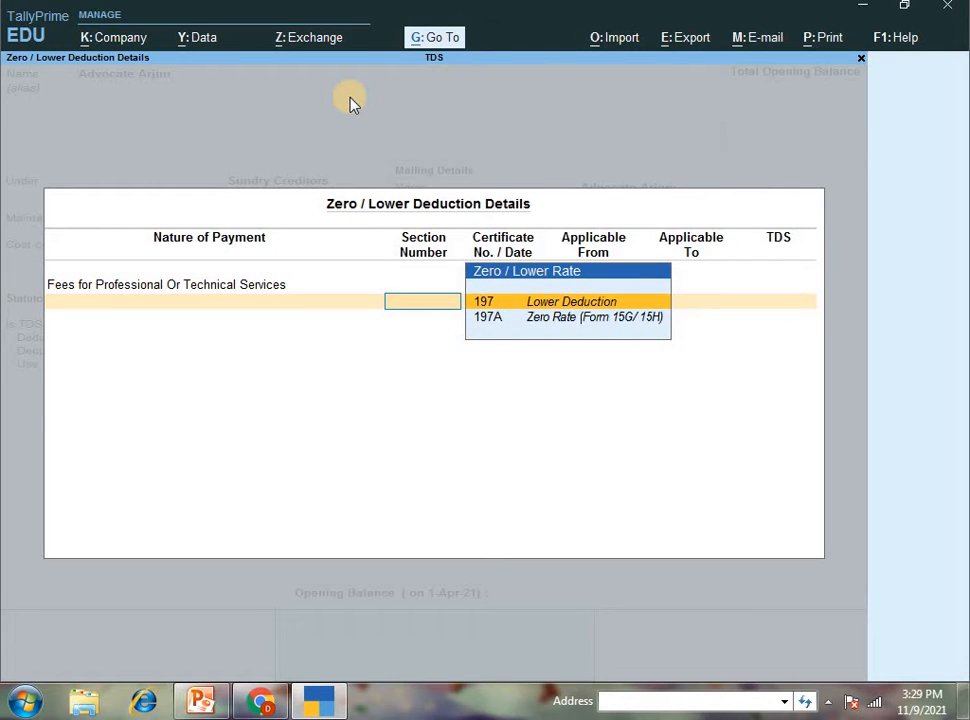
key("Return")
key("Return")
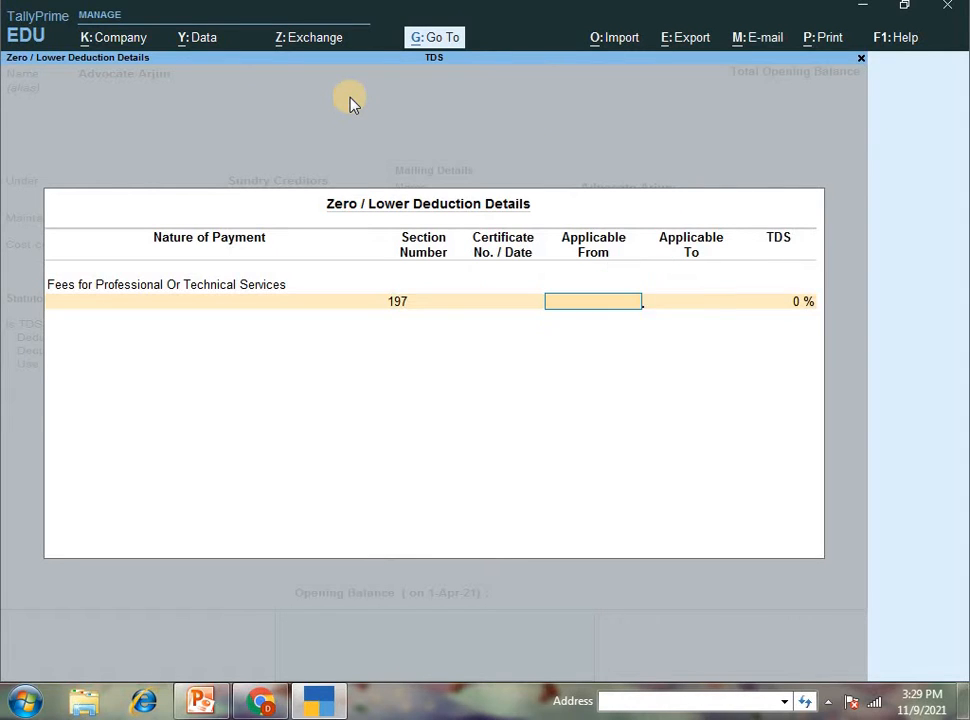
type("1-4")
key("Return")
key("Return")
type("5")
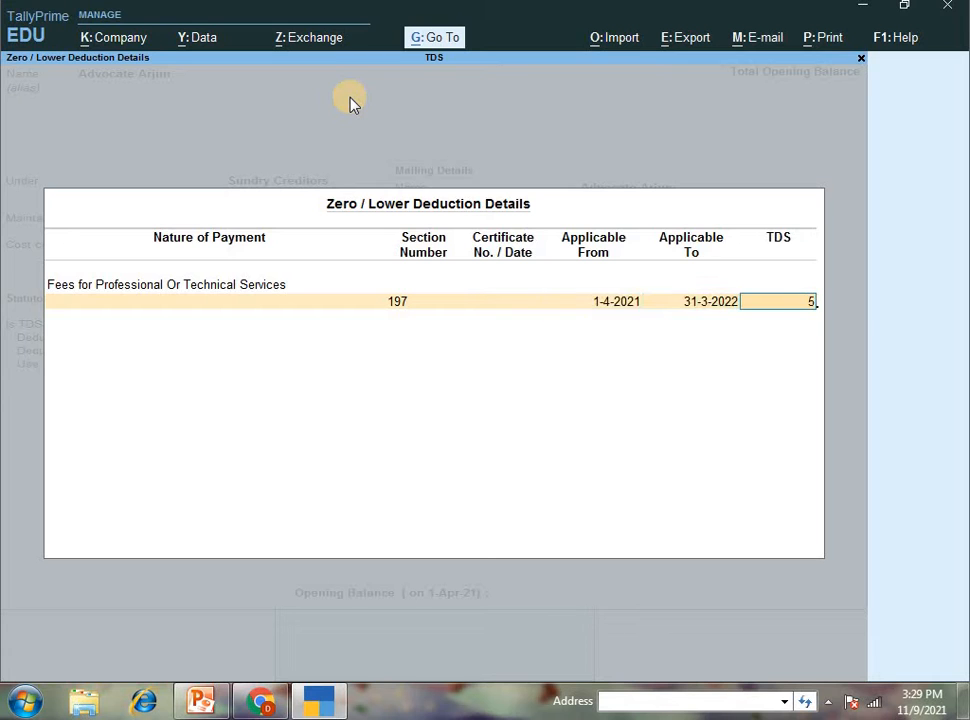
key("Return")
key("Return")
key("Return")
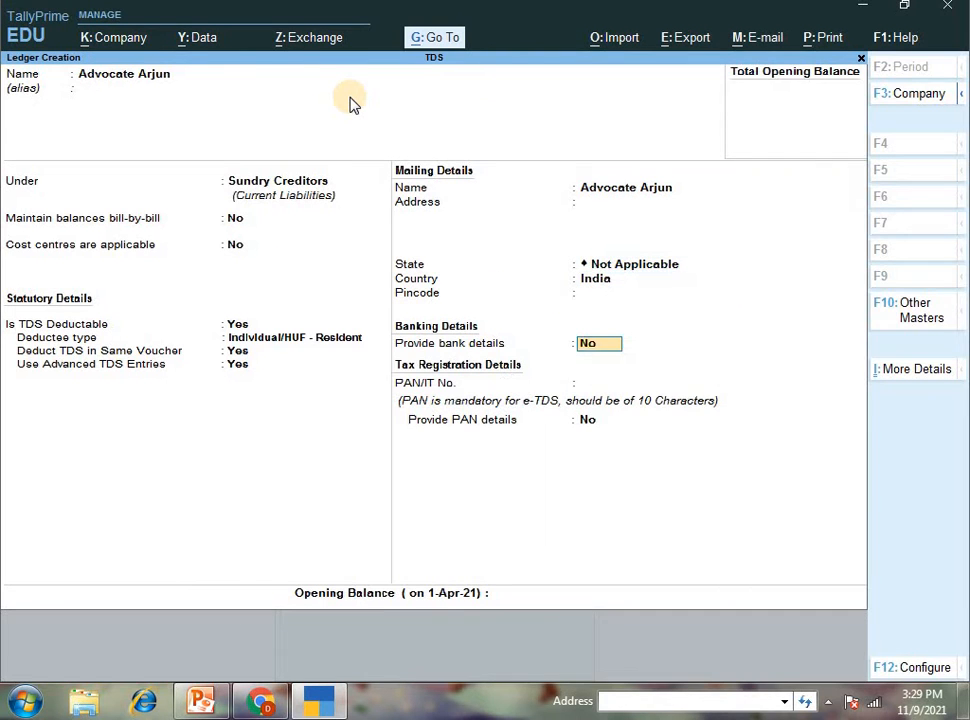
Step: Skip bank details, enter the PAN in the tax registration details, and save the creditor ledger without an opening balance
key("Return")
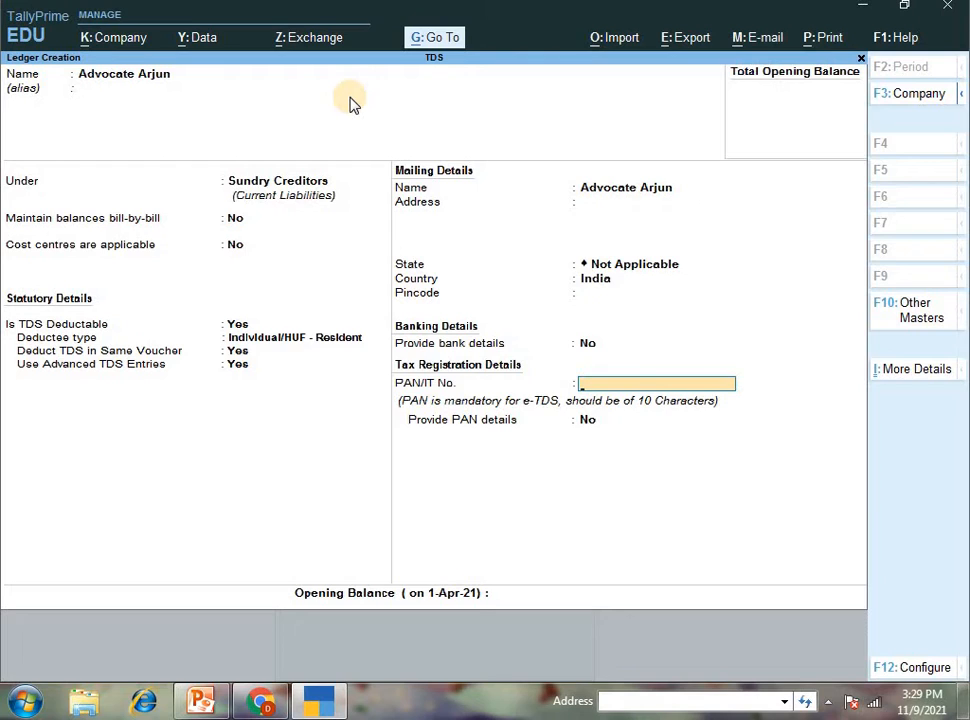
type("ASDFG1234K")
key("Return")
key("Return")
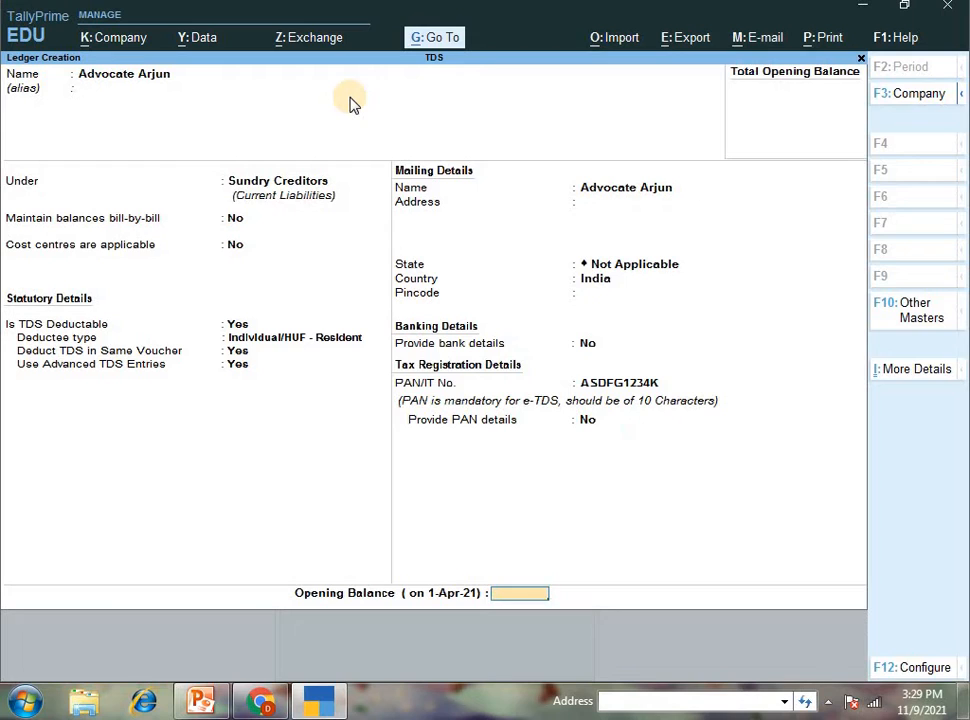
key("Return")
key("Return")
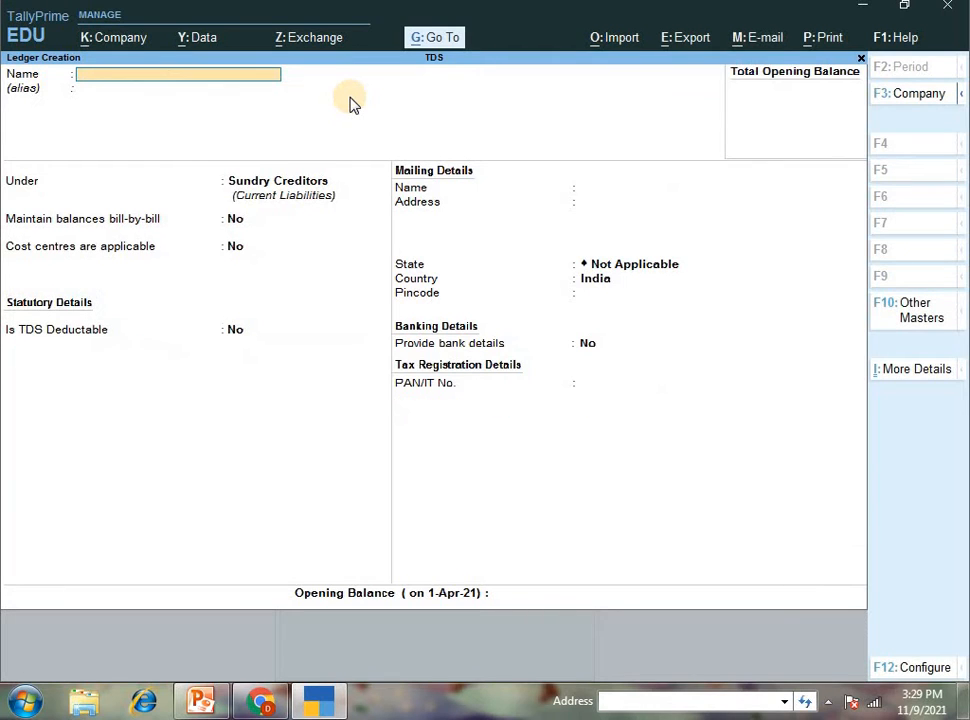
Step: Name the new ledger Professional Charges and place it under Indirect Expenses
type("Professional charges")
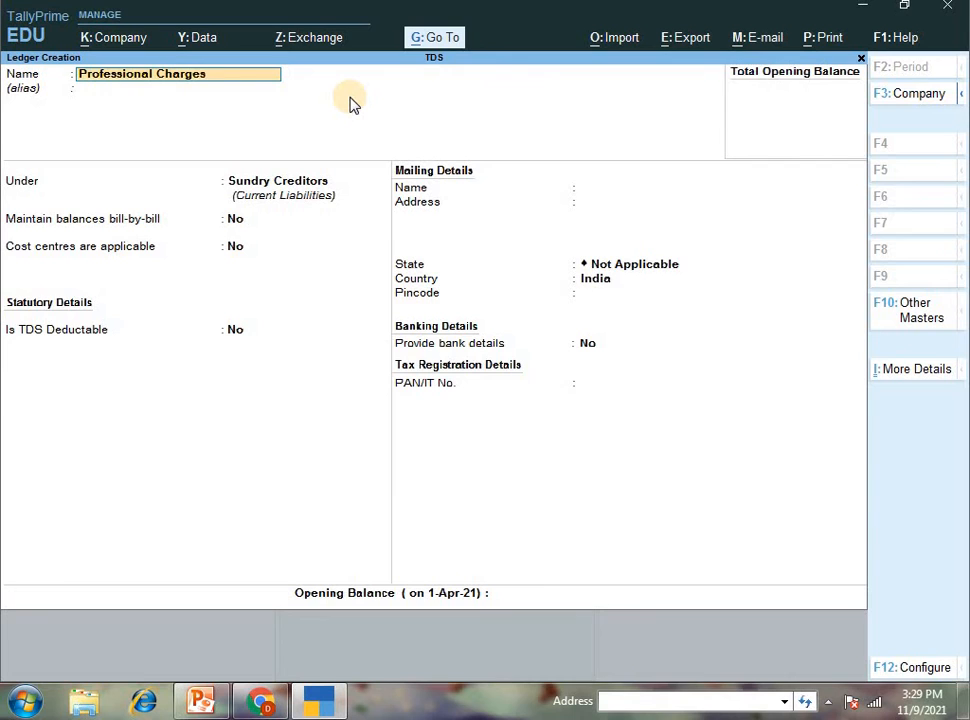
key("Return")
key("Return")
type("In")
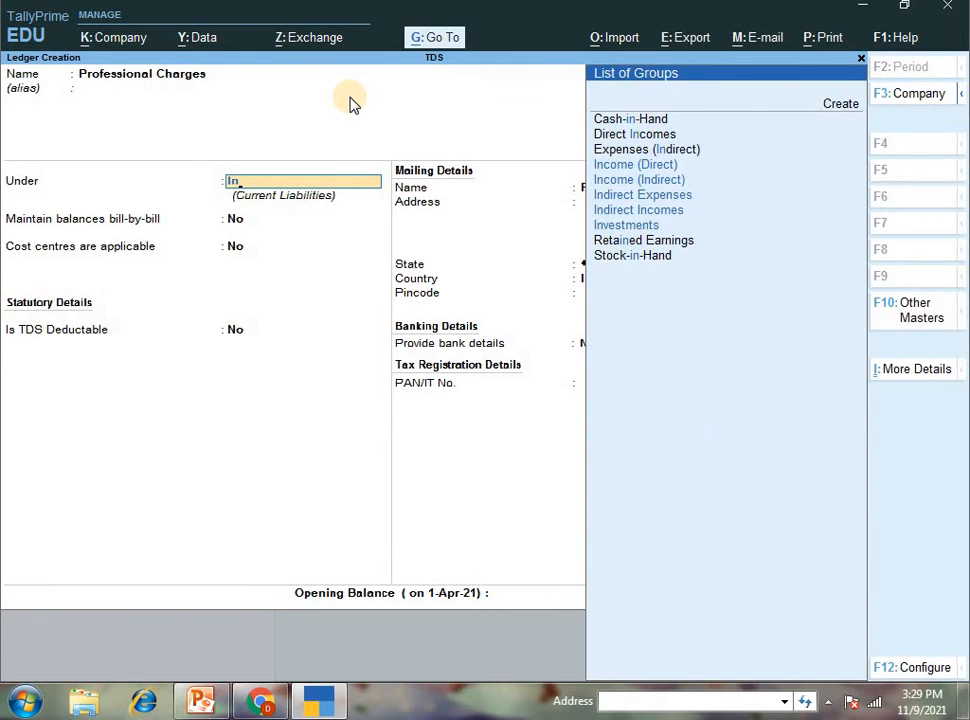
key("Down")
key("Down")
key("Down")
key("Return")
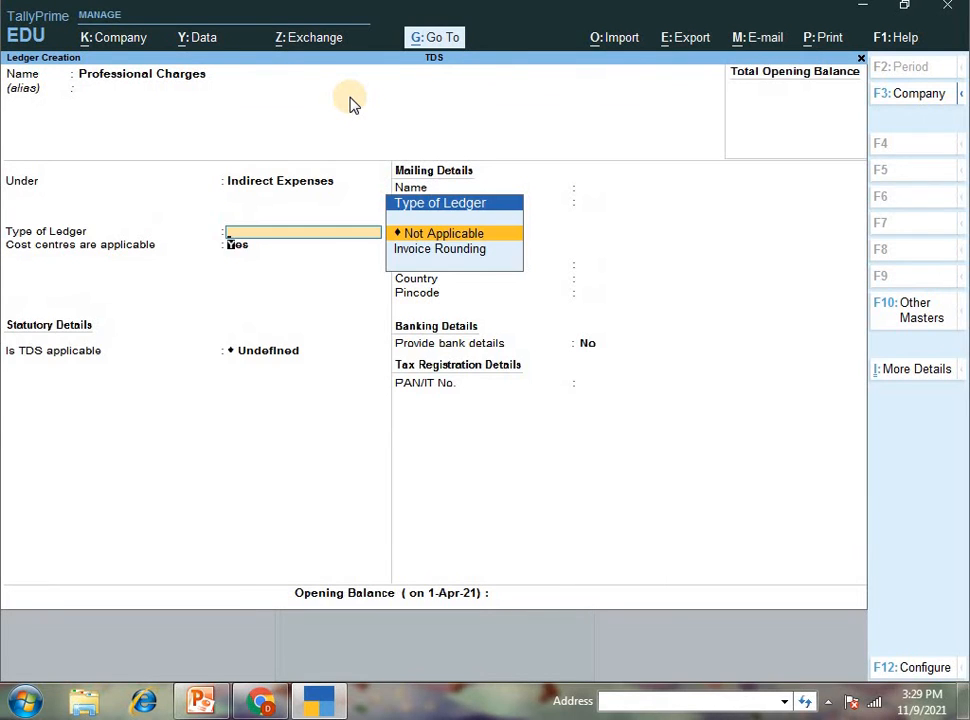
Step: Make TDS Applicable with Fees for Professional Or Technical Services as nature of payment and save the Professional Charges ledger
key("Return")
key("Return")
type("a")
key("Return")
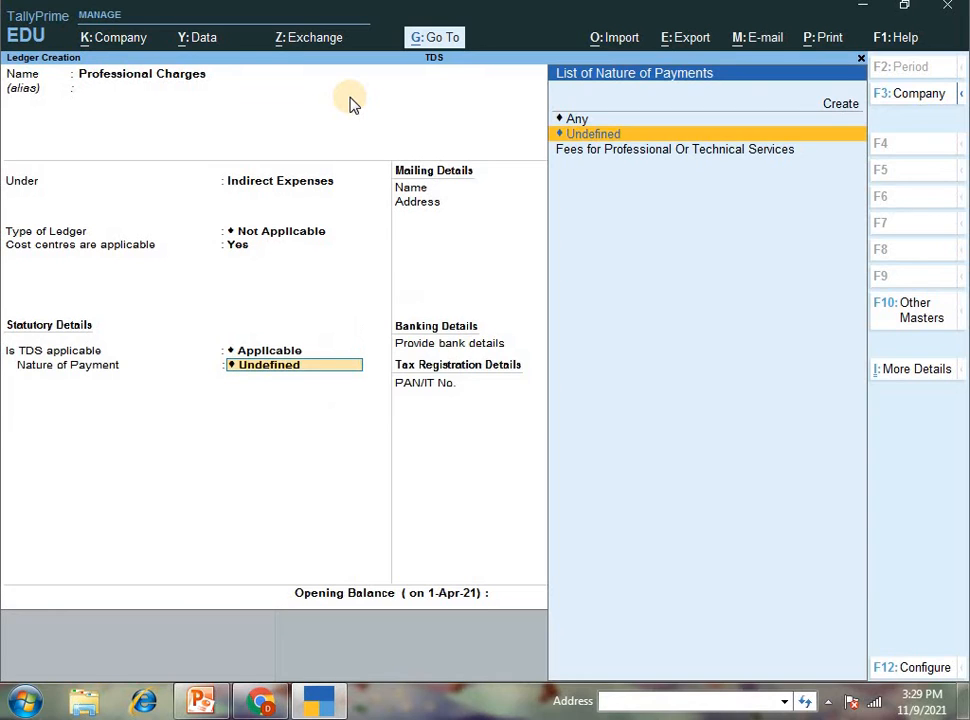
key("Down")
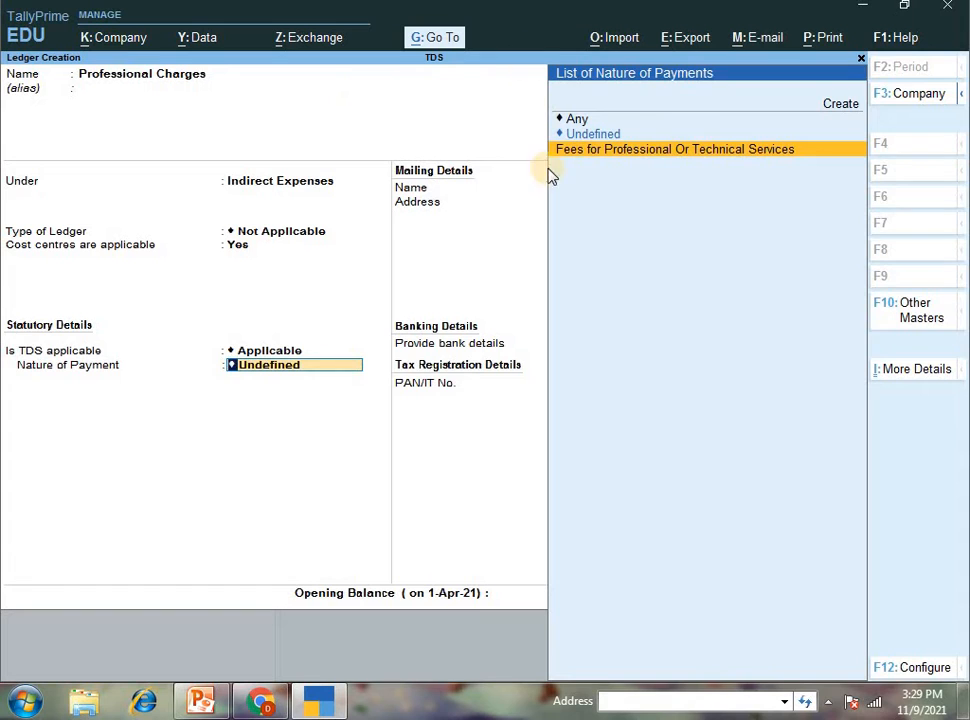
left_click(756, 148)
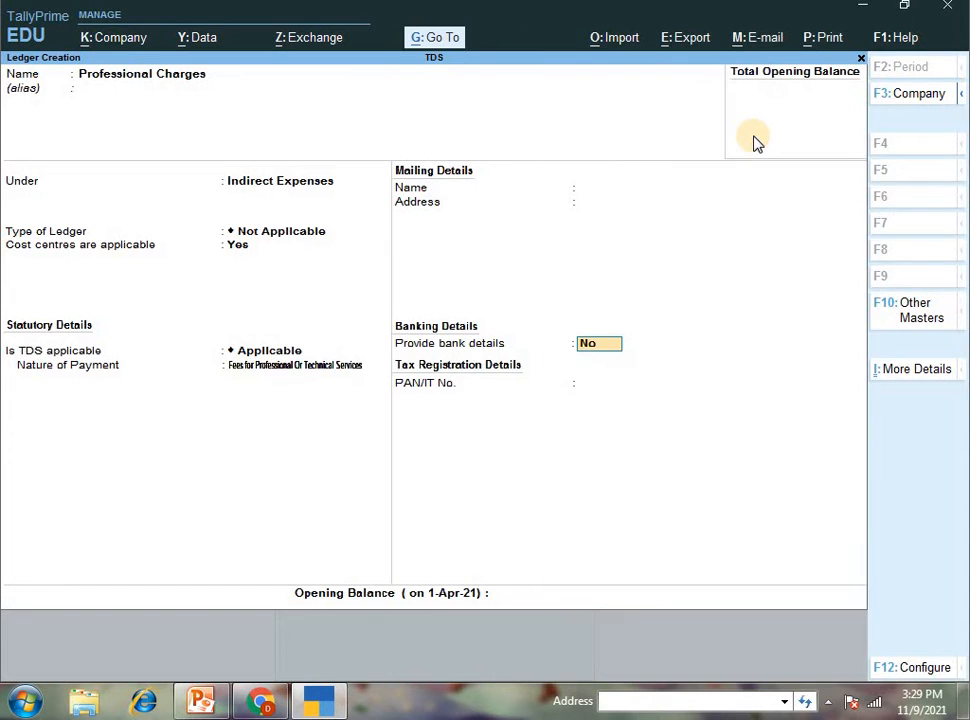
key("Return")
key("Return")
key("Return")
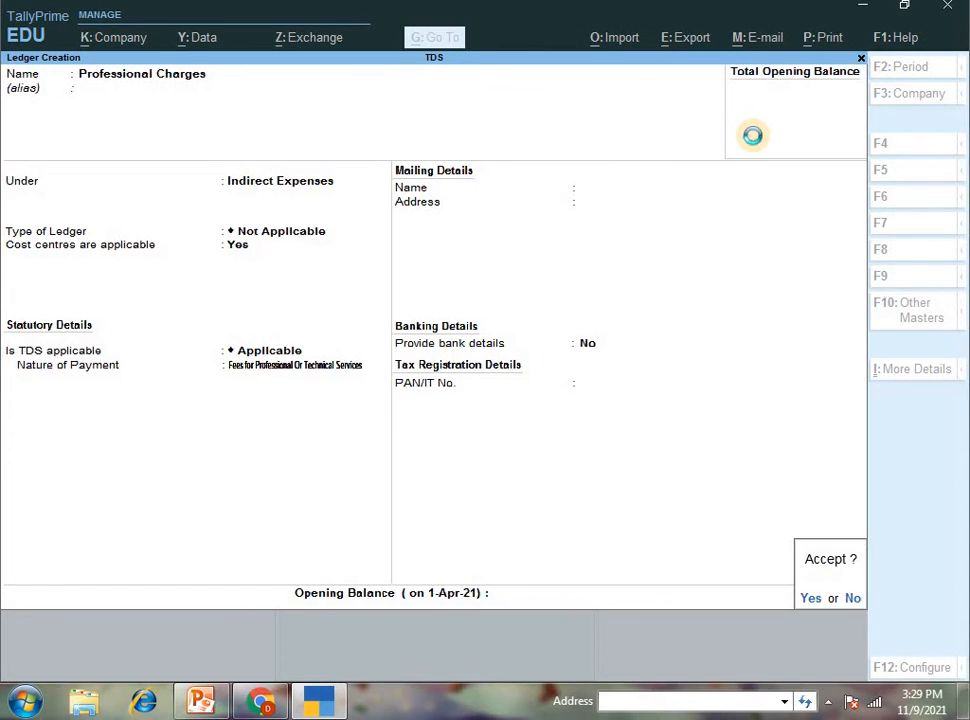
Step: Name the next ledger TDS On Professional Services and place it under Duties & Taxes
type("TDS On")
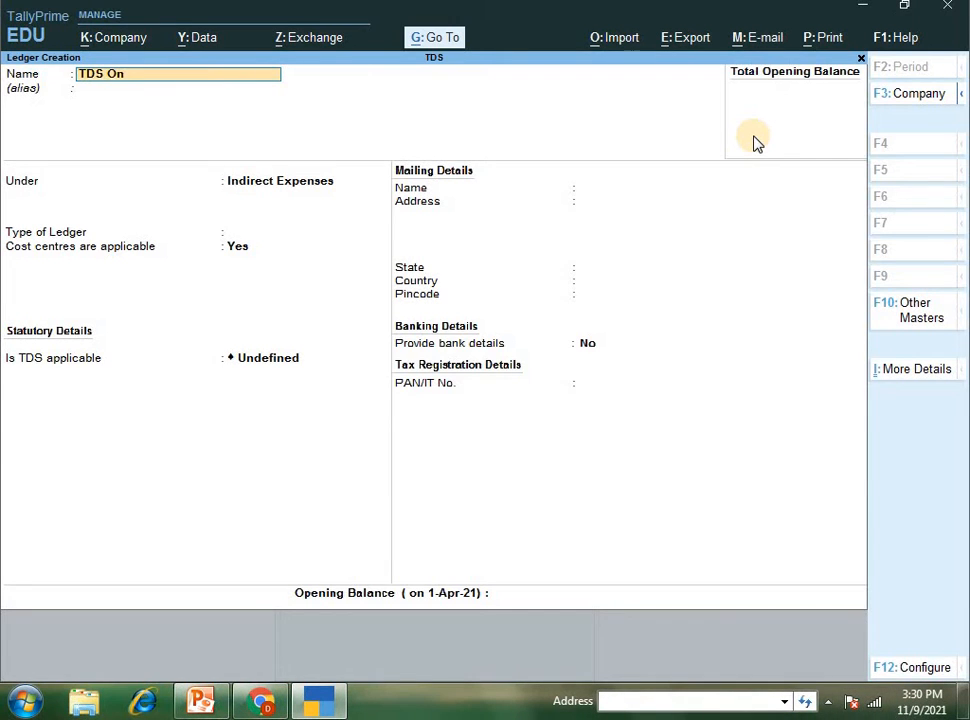
type(" Professional Serv")
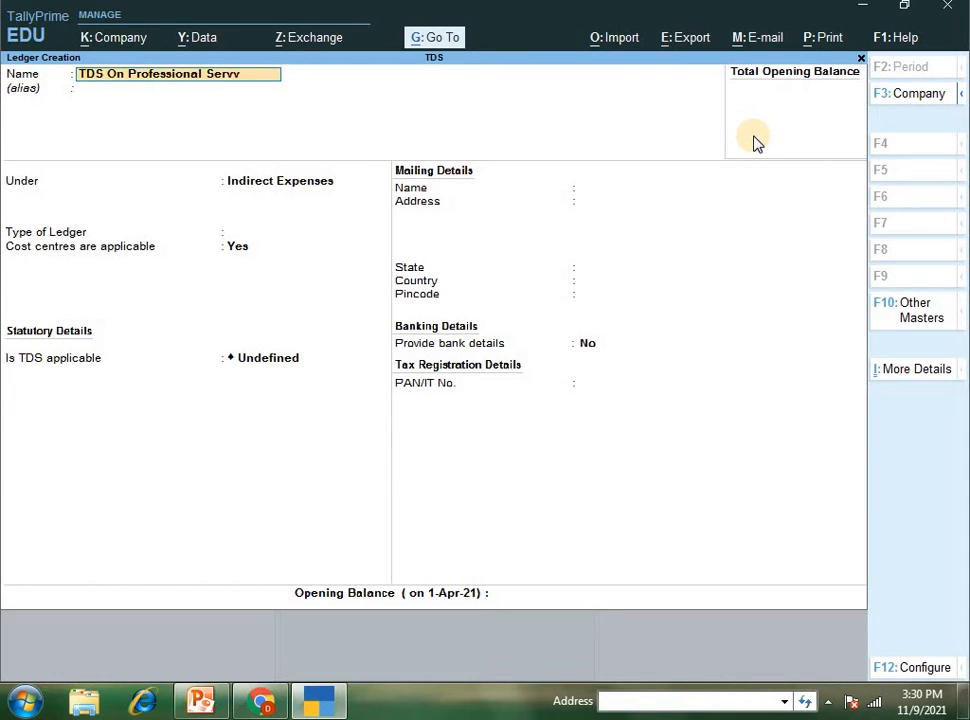
type("ices")
key("Return")
key("Return")
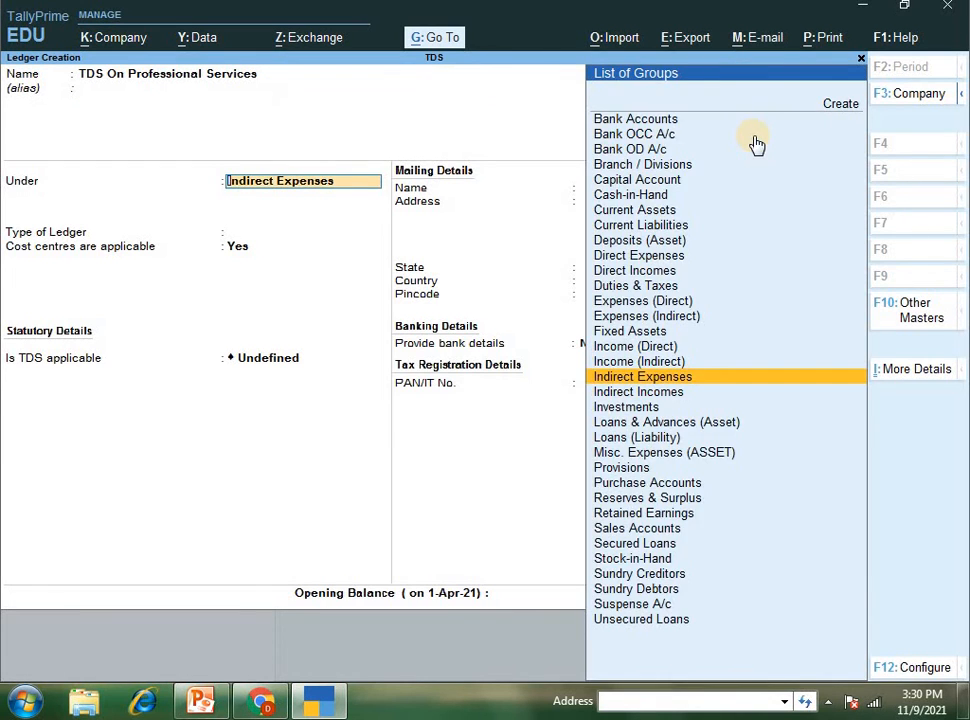
type("Du")
key("Return")
key("Return")
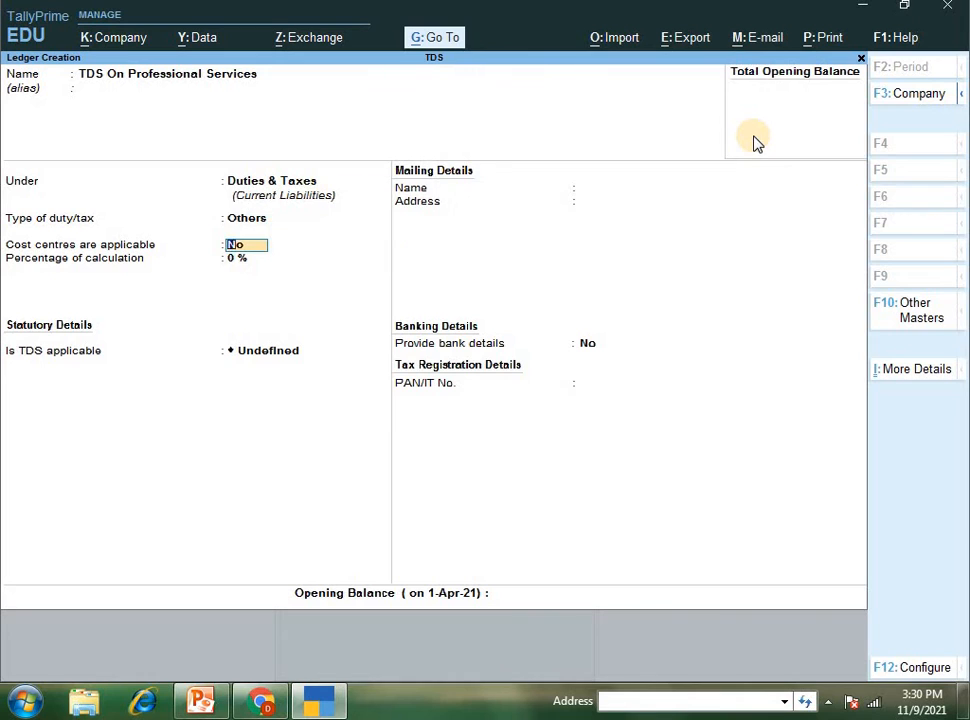
Step: Set the duty type to TDS for Fees for Professional Or Technical Services, save the ledger, and leave ledger creation
key("BackSpace")
key("Down")
key("Return")
key("Down")
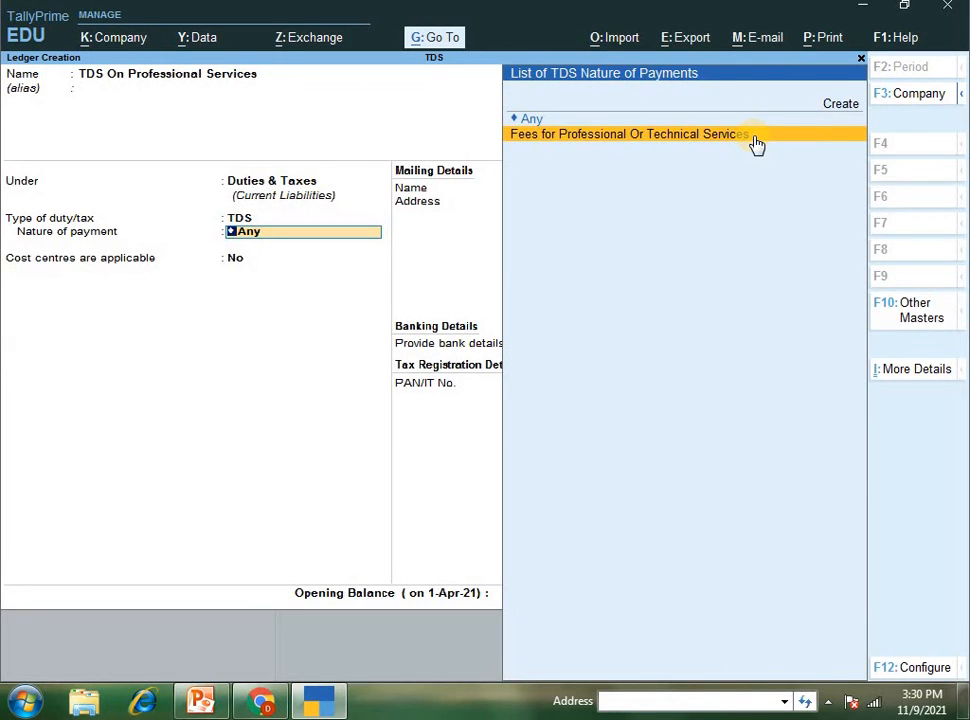
key("Return")
key("Return")
key("Return")
key("Return")
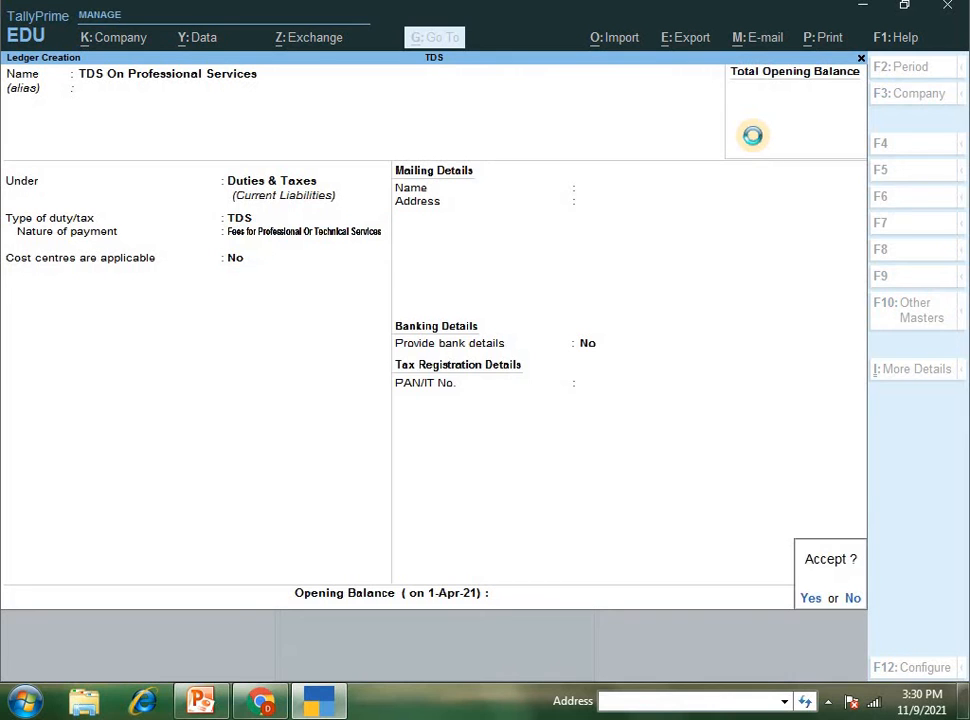
key("Escape")
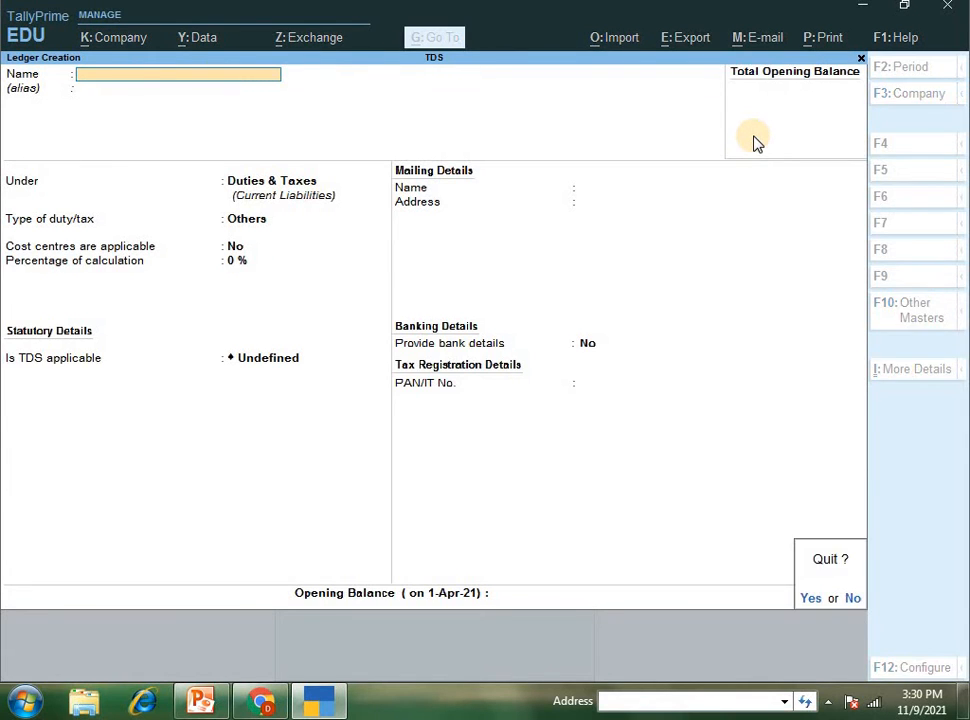
key("Return")
key("Escape")
Step: Review the company's created ledgers in the list of ledgers available for alteration
key("Down")
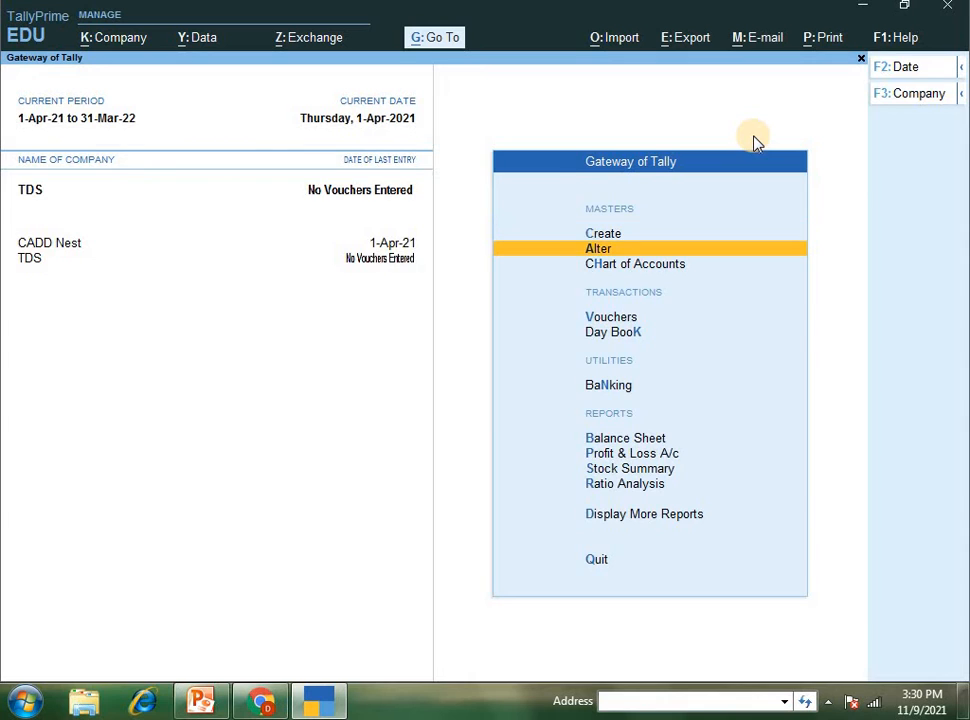
key("Return")
key("Down")
key("Return")
key("Down")
key("Down")
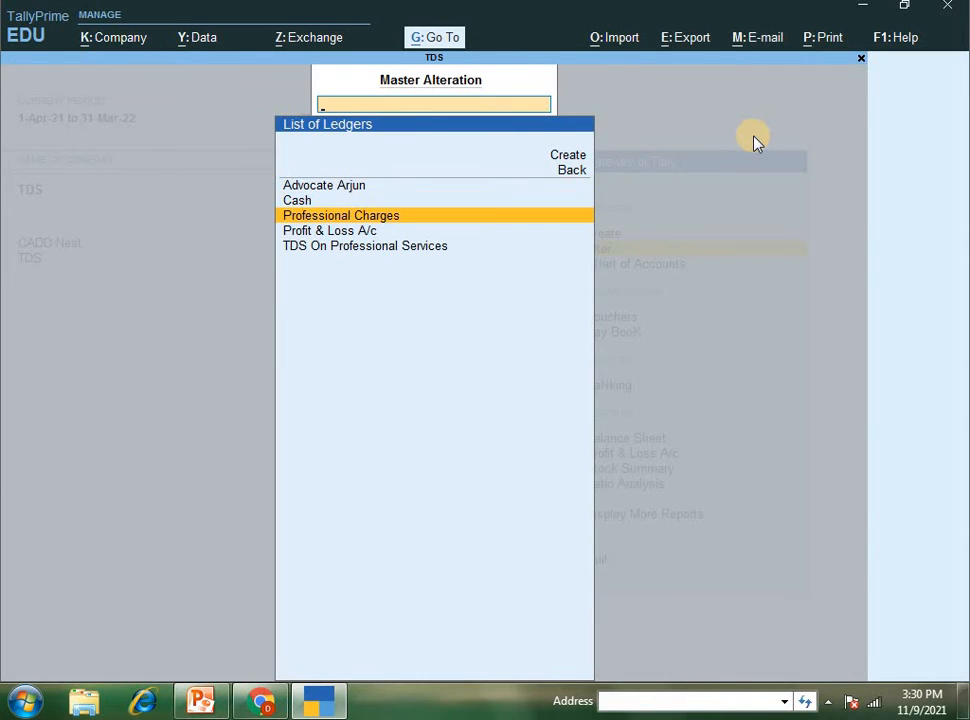
key("Up")
key("Up")
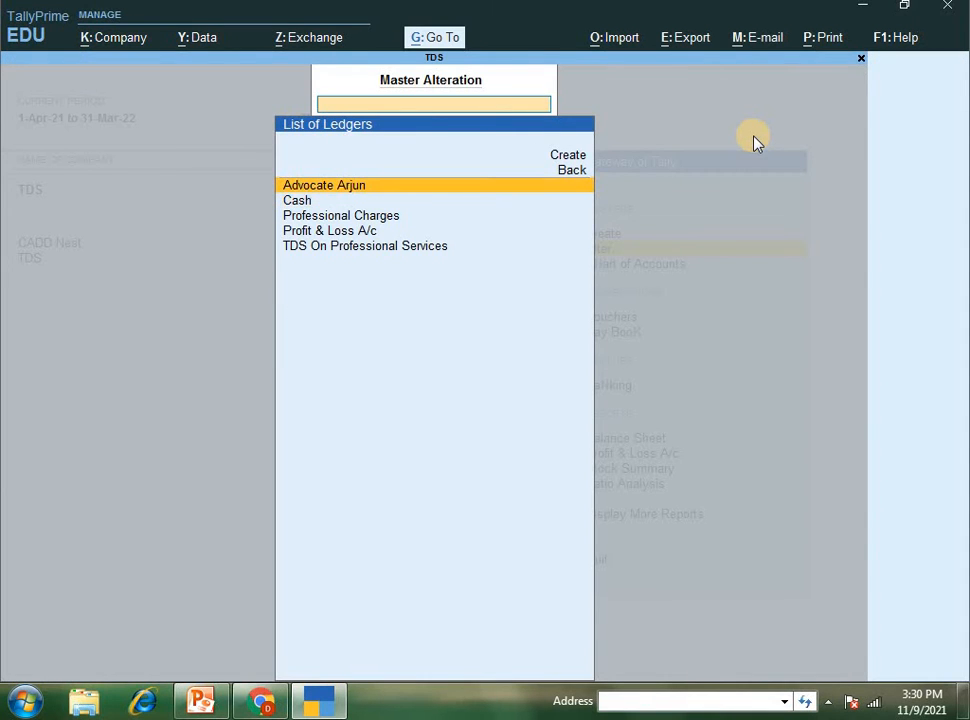
key("Down")
key("Down")
key("Down")
key("Down")
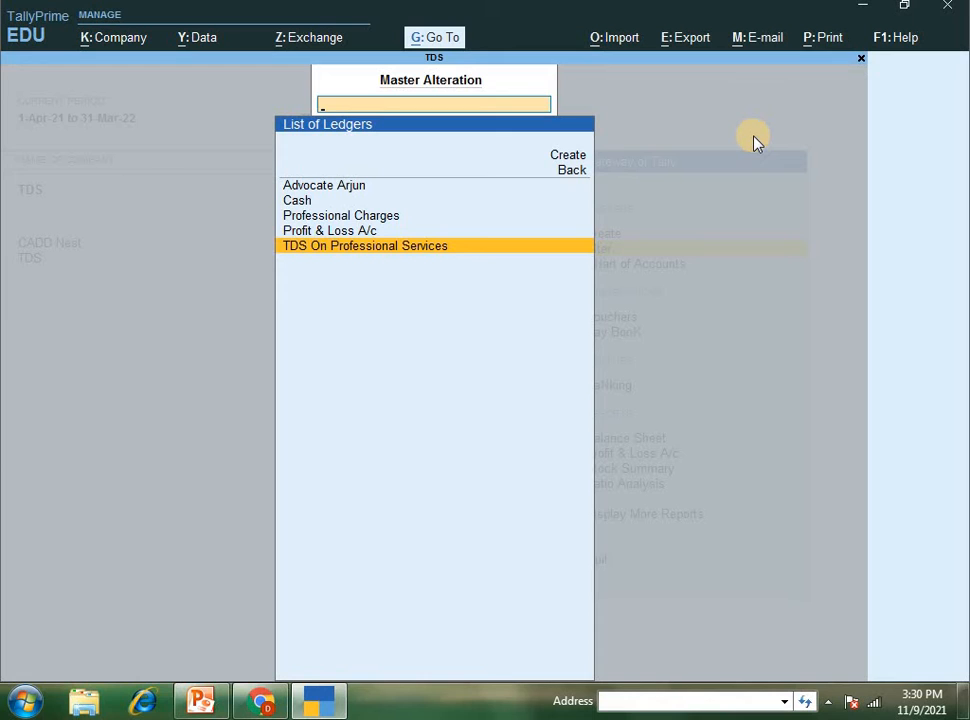
Step: Examine the TDS nature of payment master Fees for Professional Or Technical Services and close it unchanged
key("Escape")
key("Down")
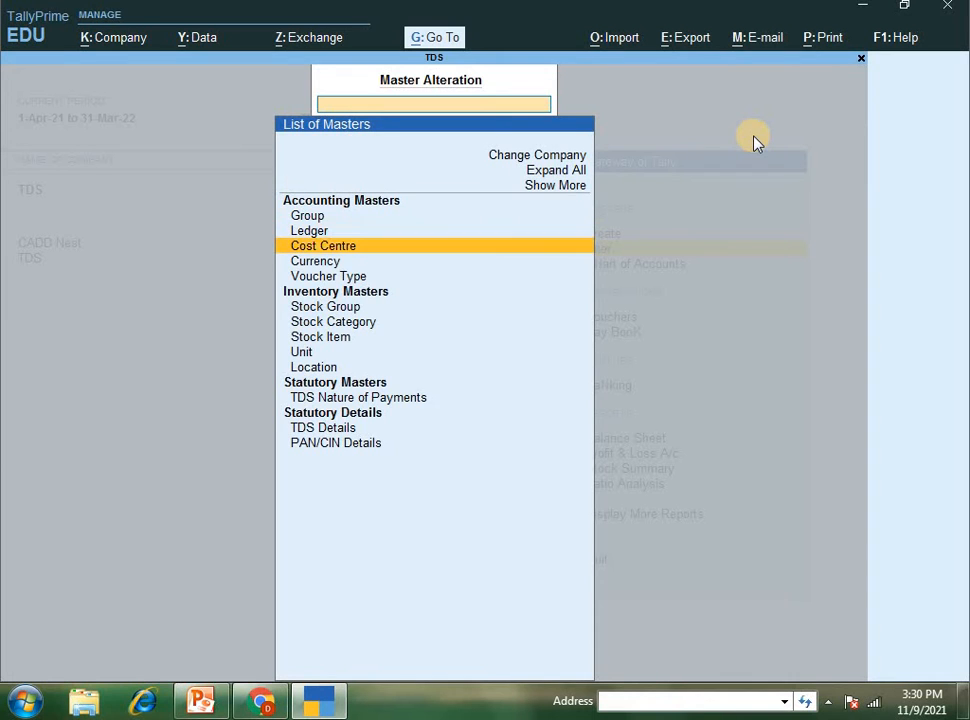
key("Down")
key("Down")
key("Down")
key("Down")
key("Down")
key("Down")
key("Down")
key("Down")
key("Down")
key("Down")
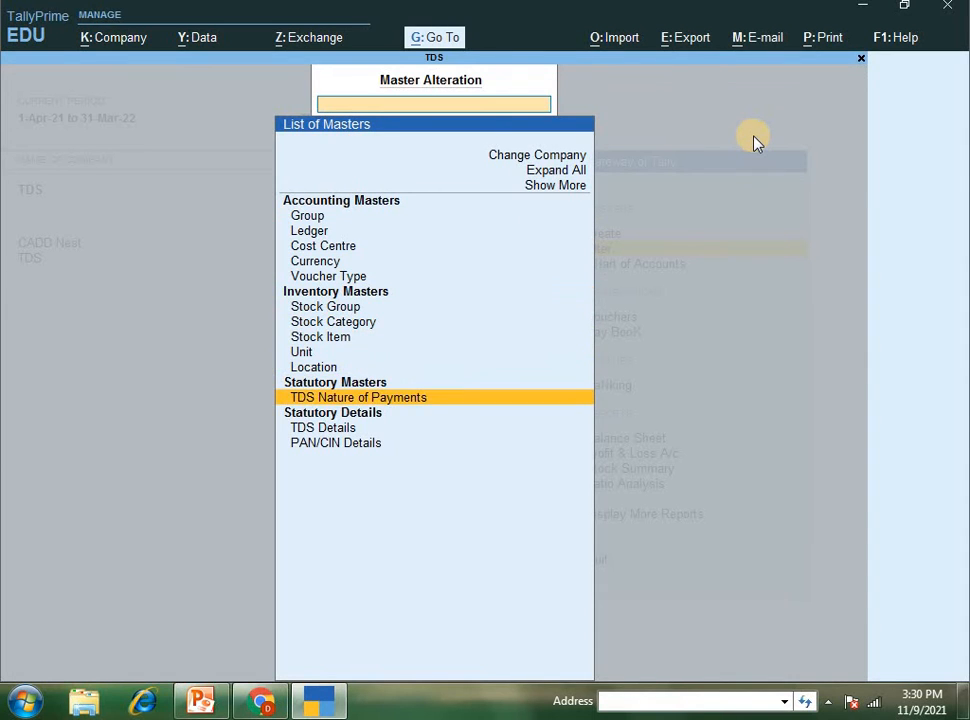
key("Return")
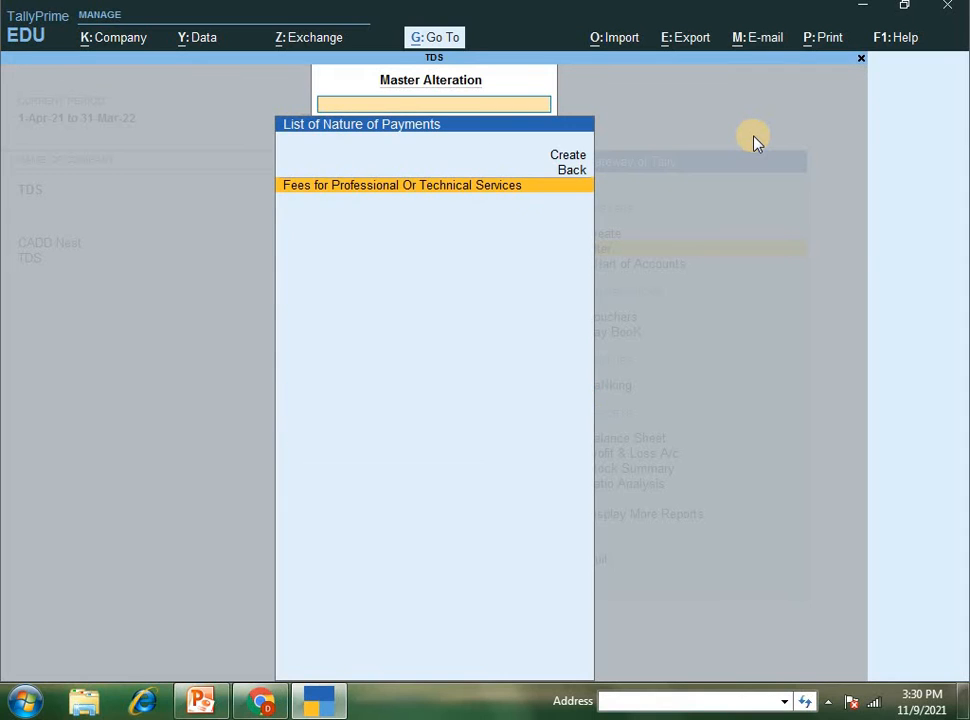
key("Return")
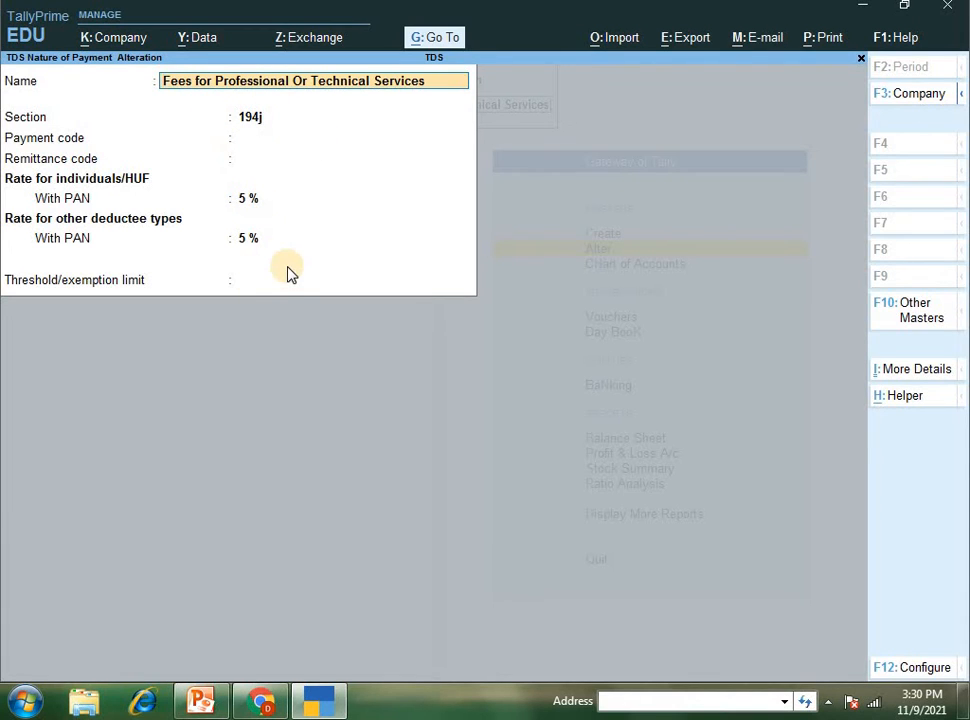
key("Escape")
key("Escape")
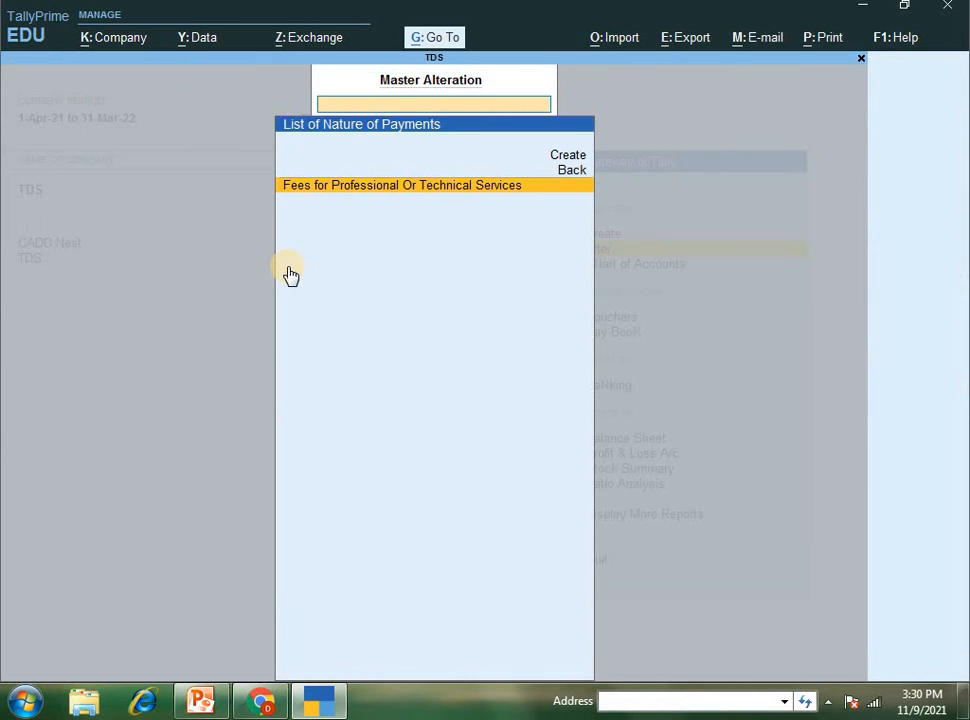
key("Escape")
Step: Start a new journal voucher from the Gateway of Tally
key("Down")
key("Down")
key("Down")
key("Up")
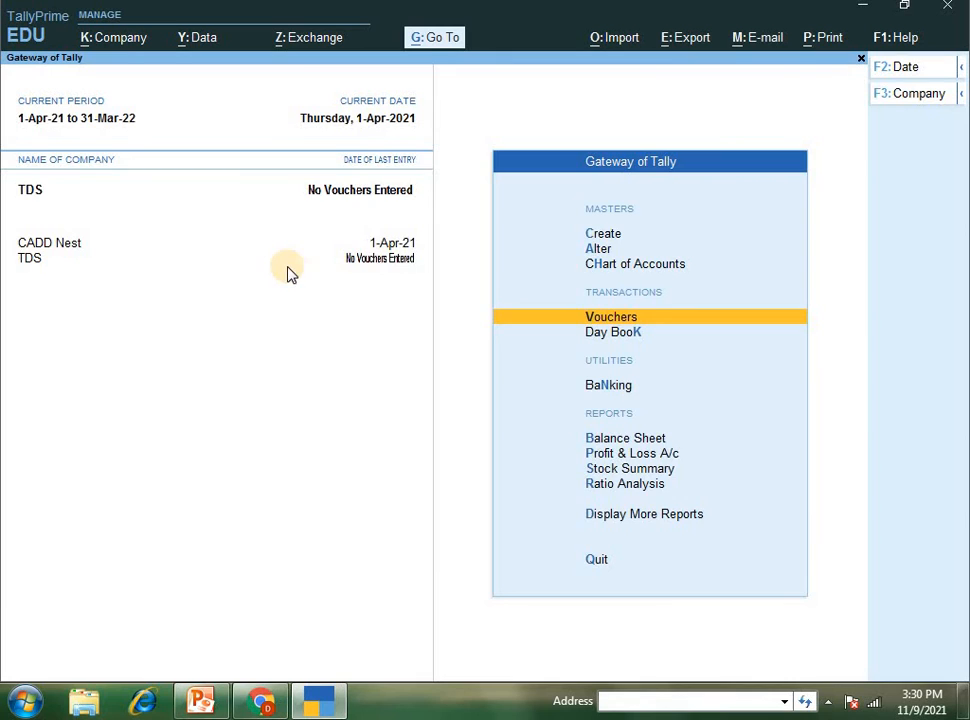
key("Return")
key("F7")
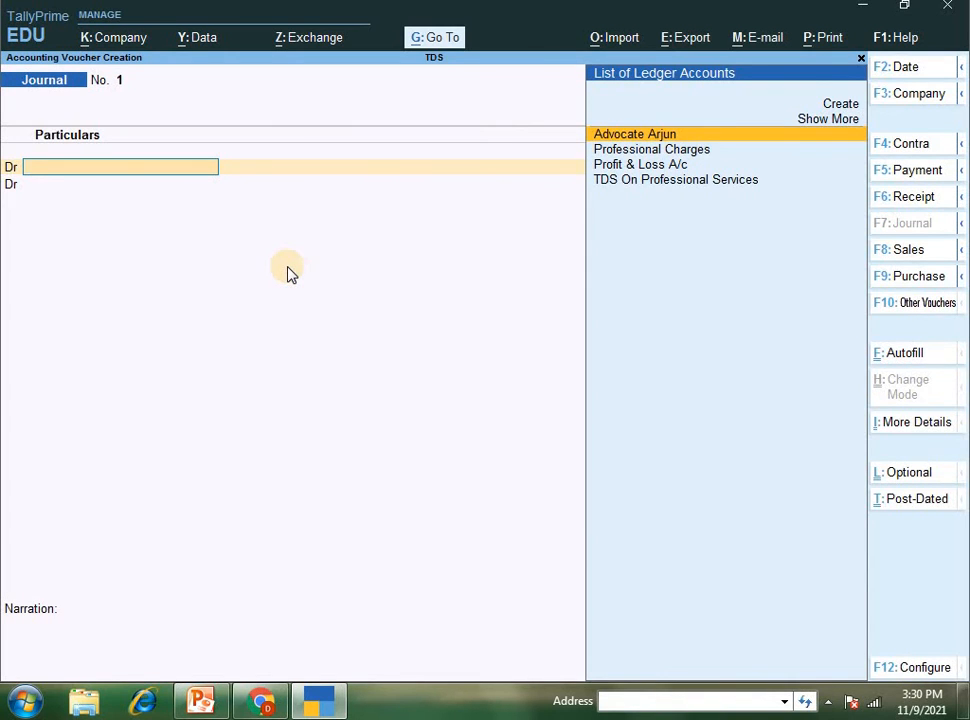
type("Pr")
key("Return")
type("150000")
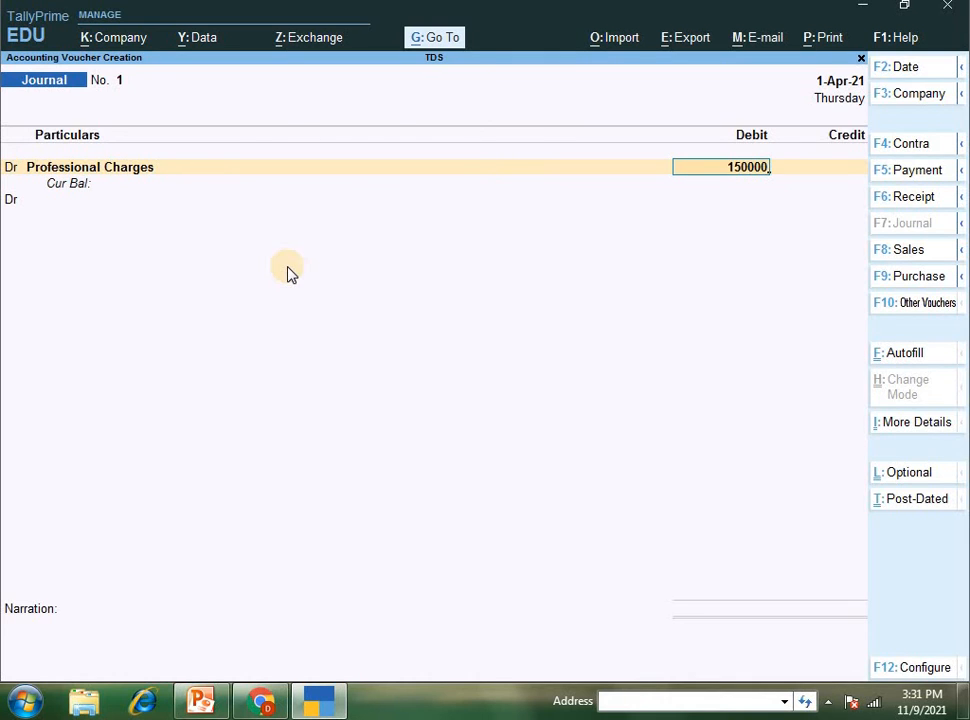
key("Return")
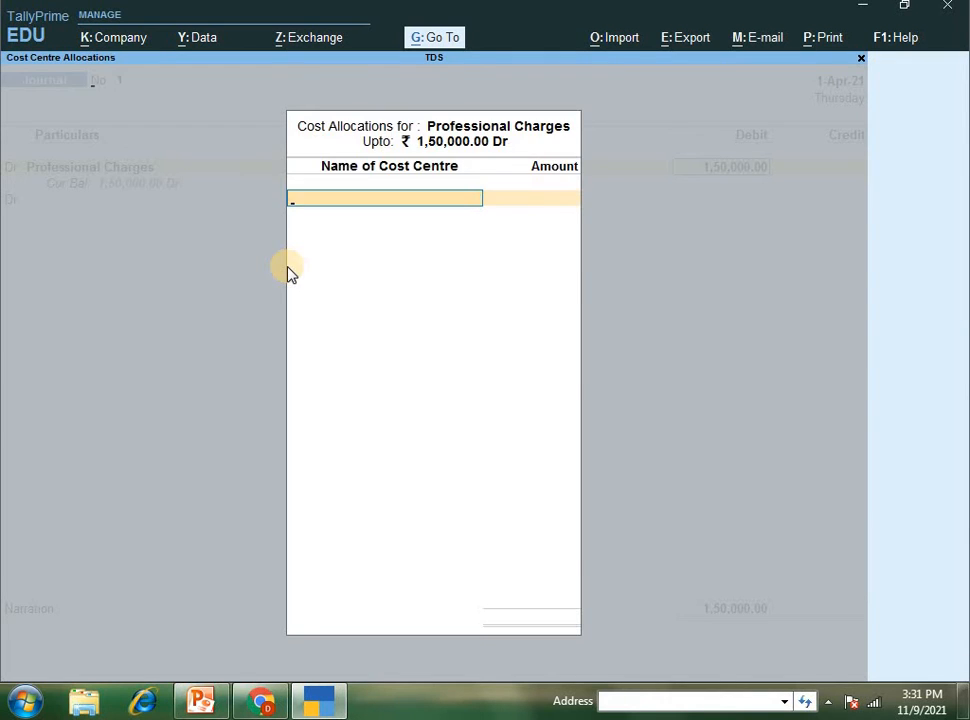
key("alt+c")
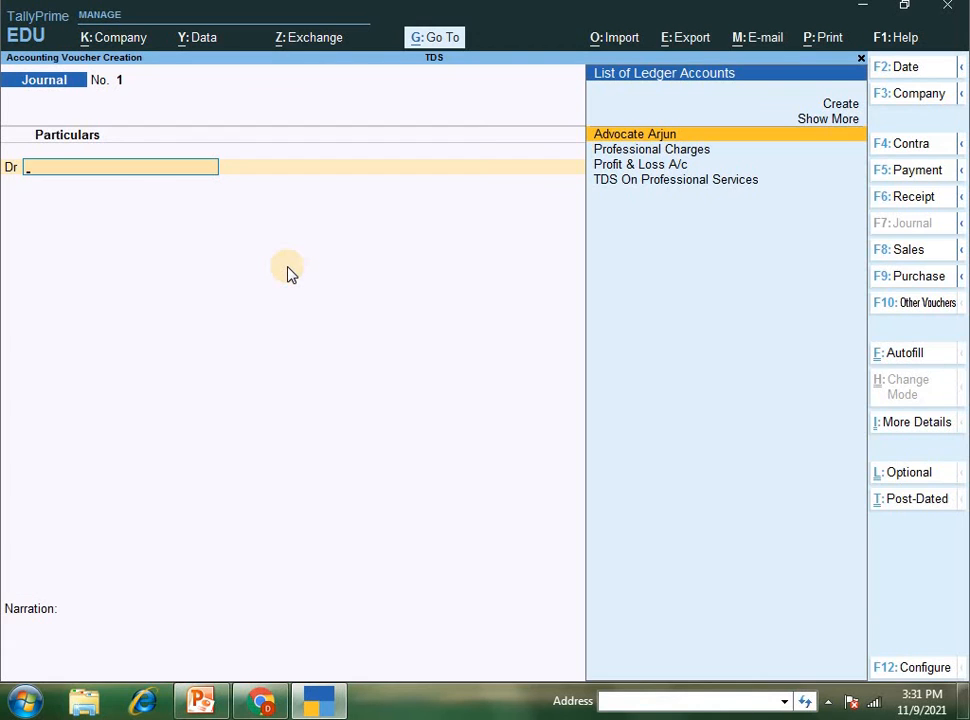
Step: Debit Professional Charges with 1,50,000 in the journal voucher and credit the advocate's ledger with 1,42,500
key("Down")
key("Return")
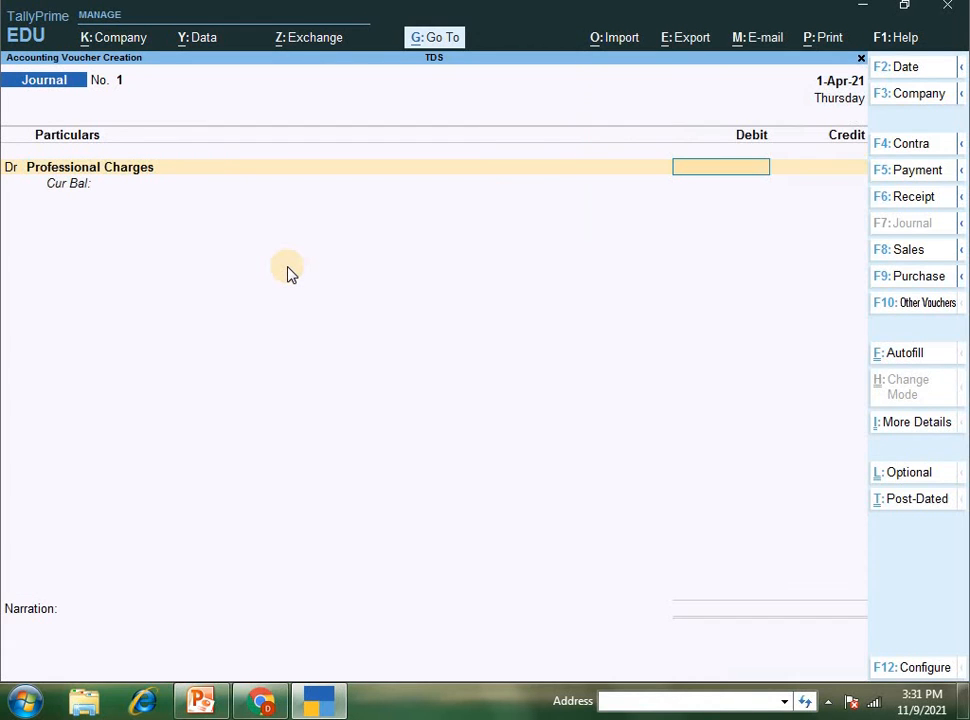
type("150000")
key("Return")
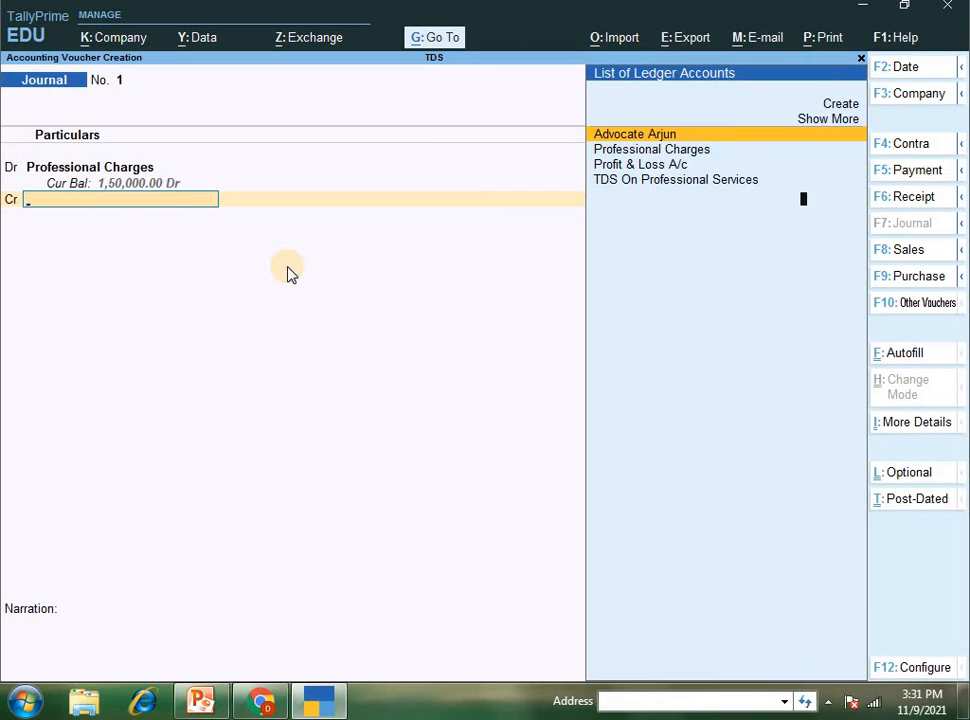
key("Return")
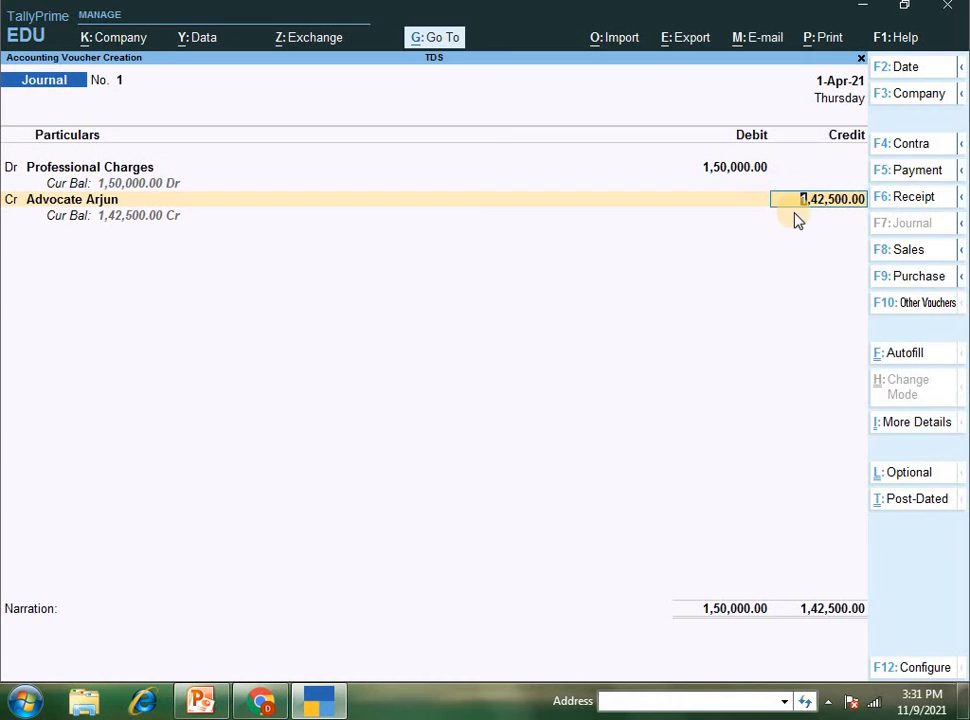
key("Return")
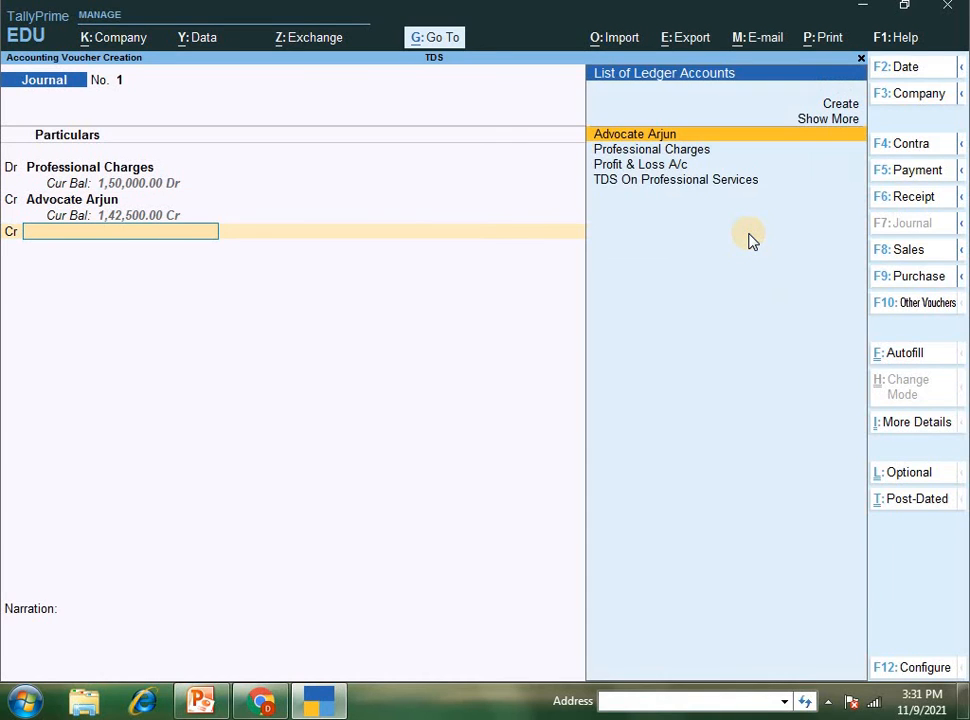
Step: Credit TDS On Professional Services with 7,500 and save the journal voucher without a narration
type("Tds")
key("Return")
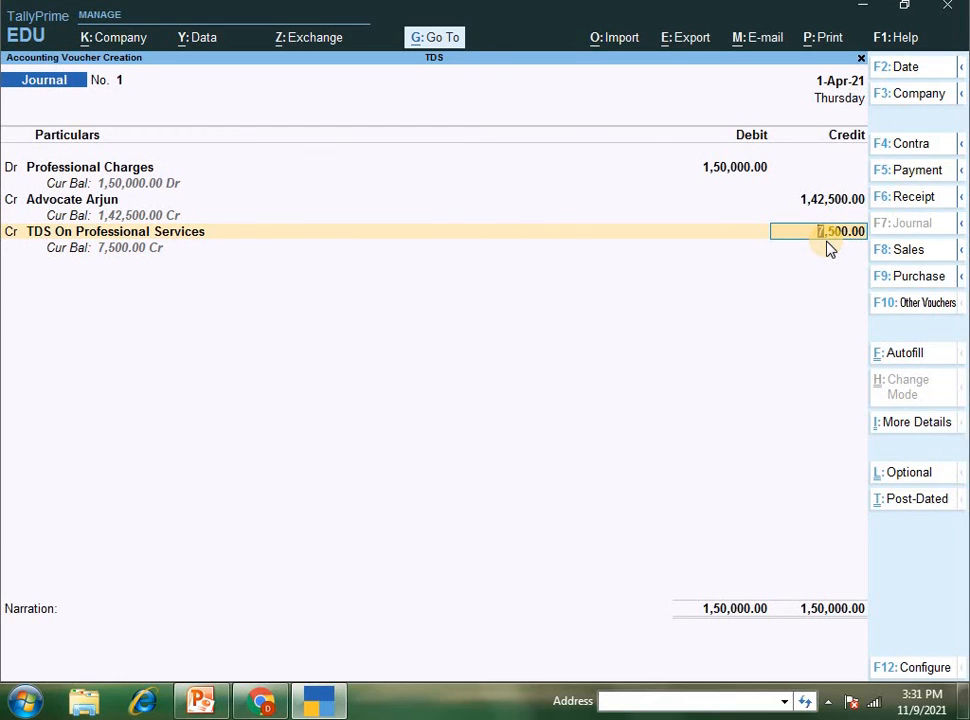
key("Return")
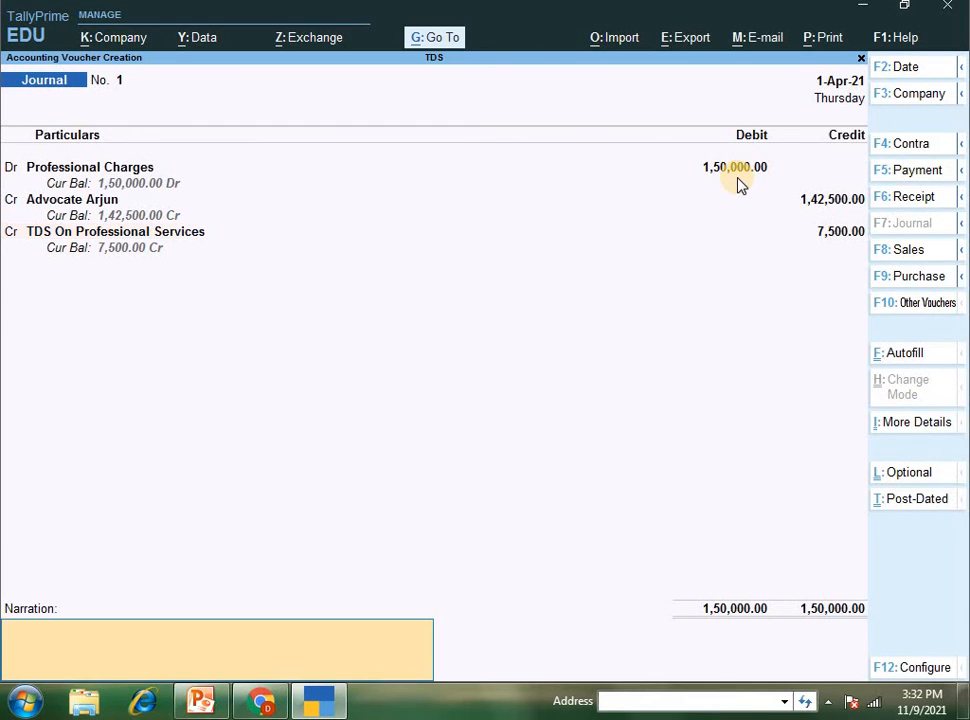
key("Return")
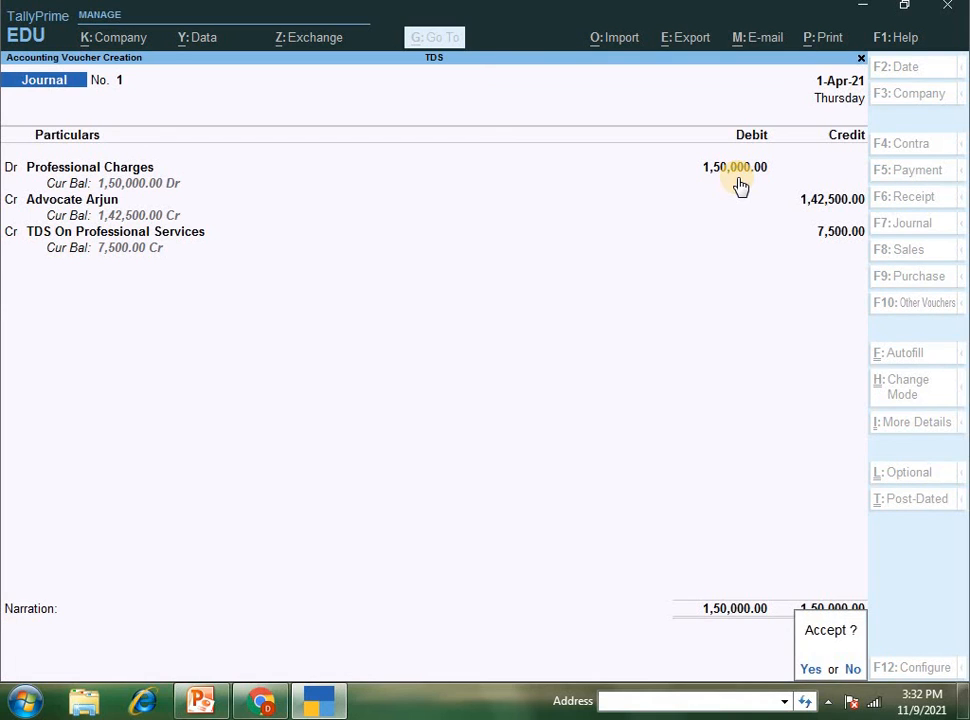
key("Return")
key("F5")
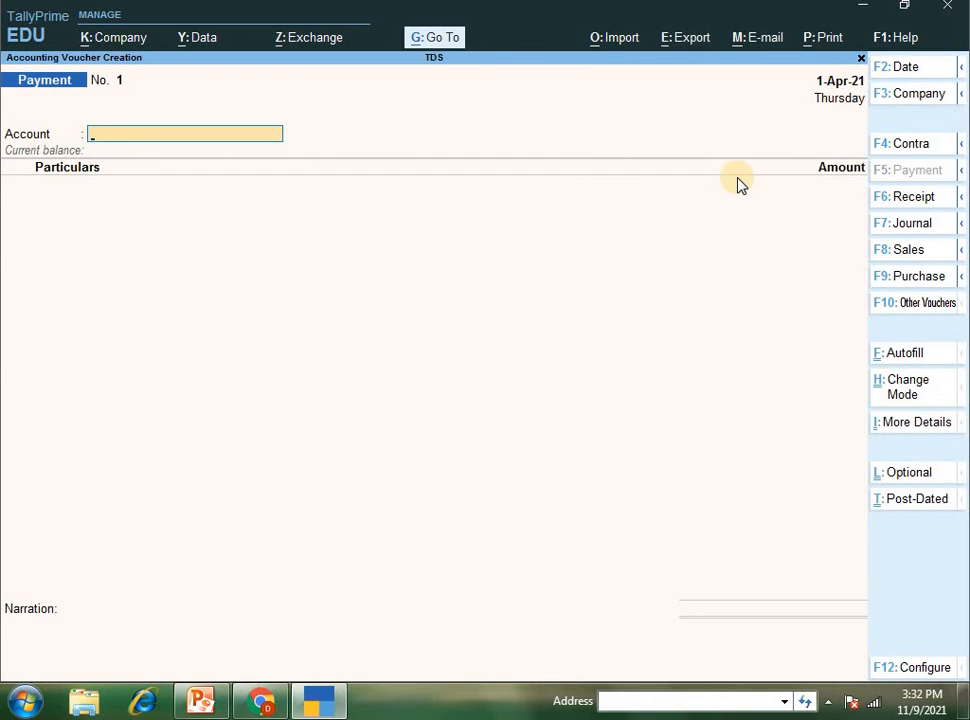
key("Escape")
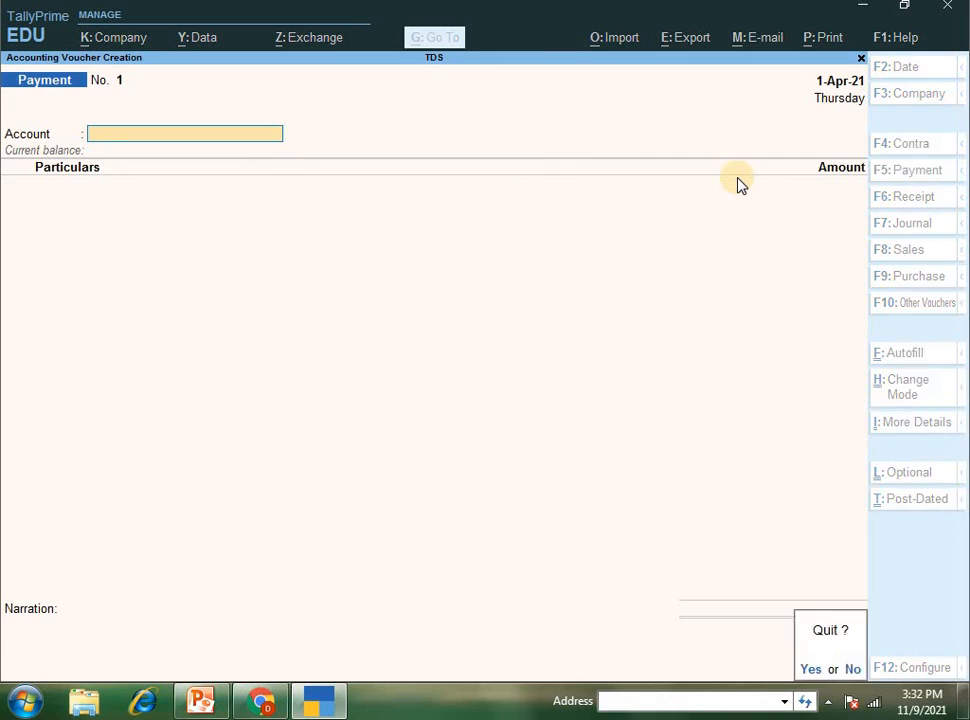
key("Return")
Step: Open the list of statutory TDS reports from the Gateway's additional reports
key("Down")
key("Down")
key("Down")
key("Down")
key("Down")
key("Down")
key("Down")
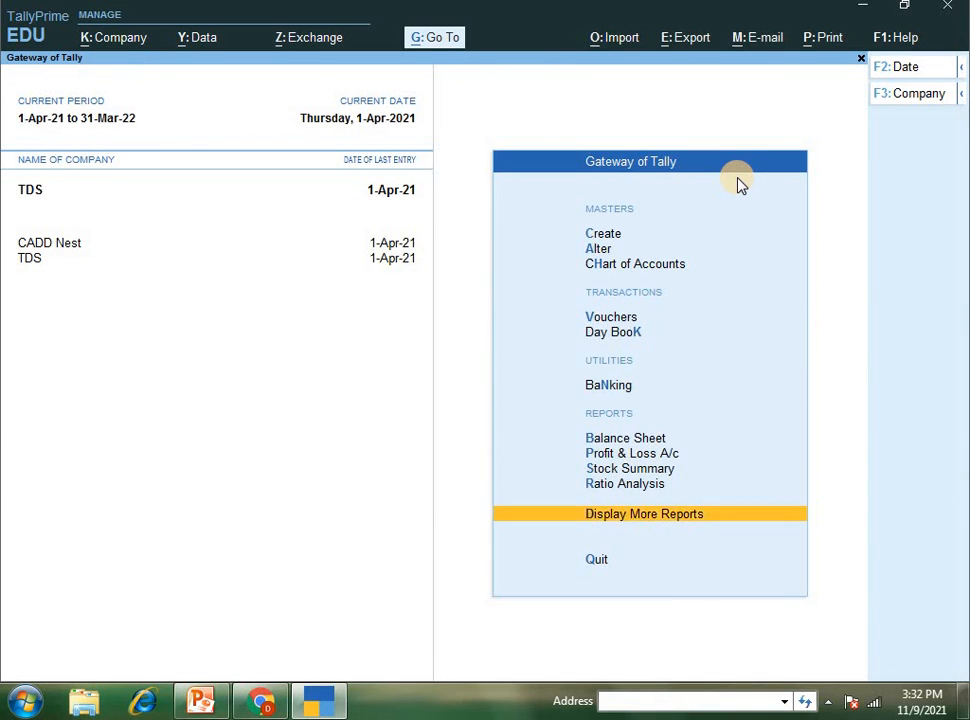
key("Down")
key("Up")
key("Return")
key("Down")
key("Down")
key("Down")
key("Down")
key("Down")
key("Down")
key("Down")
key("Down")
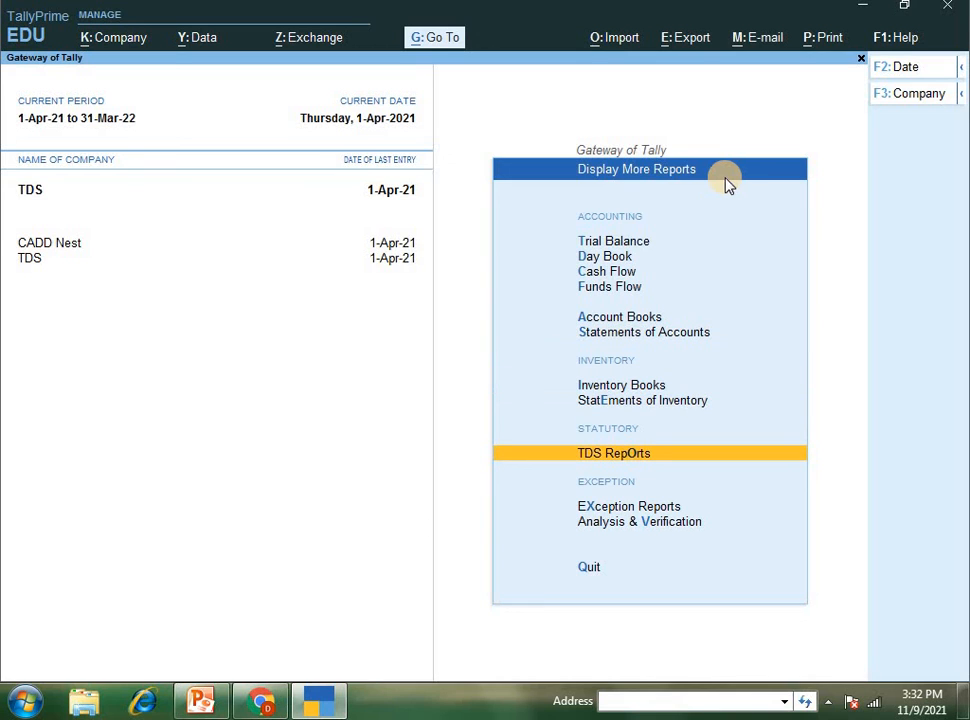
left_click(635, 463)
Step: Examine the Non Company pending amount for Fees for Professional Or Technical Services in TDS Outstandings and return to the Gateway of Tally
key("Down")
key("Down")
key("Down")
key("Down")
key("Down")
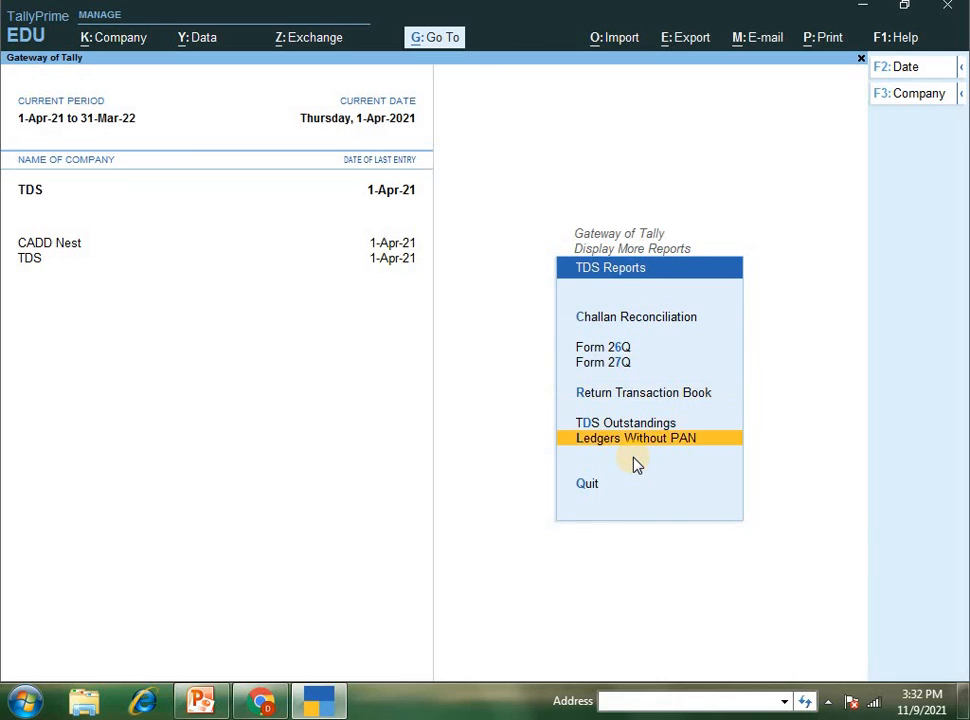
key("Up")
key("Return")
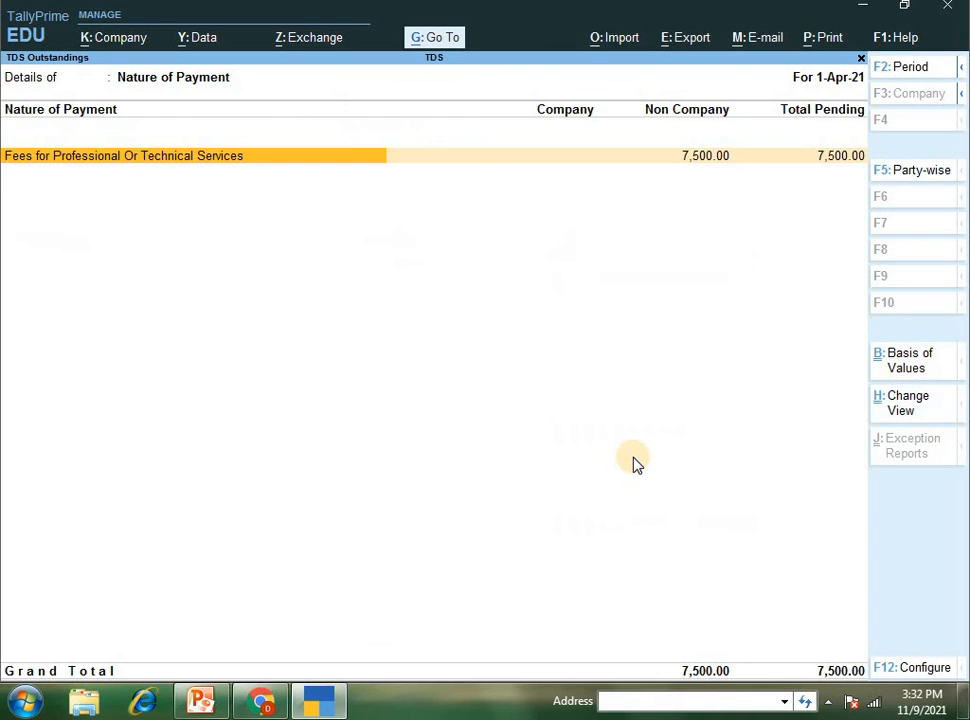
key("Right")
key("Right")
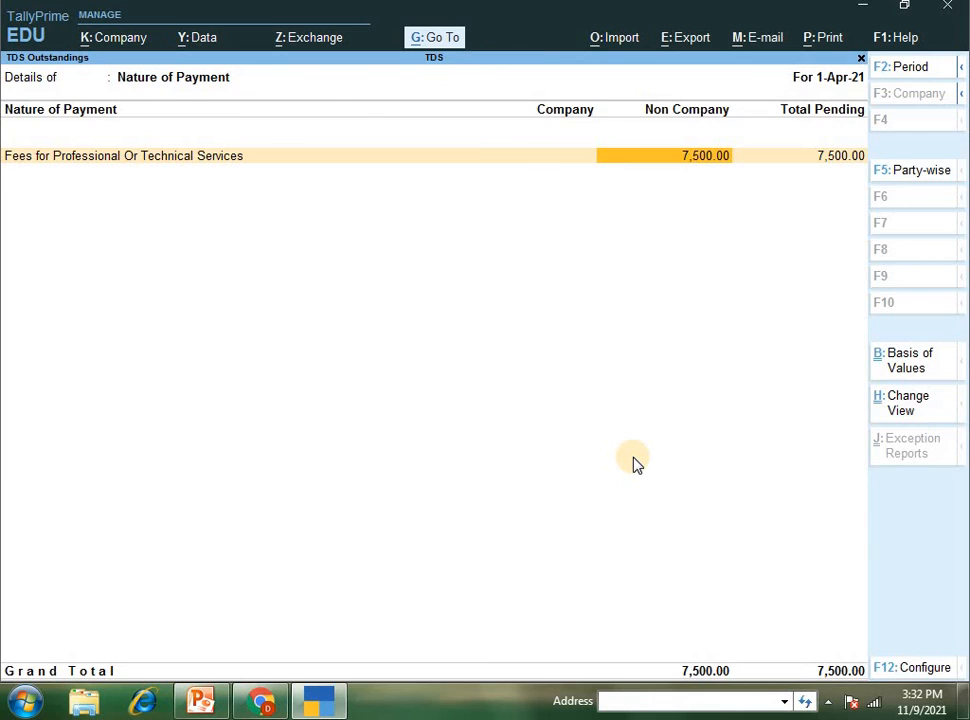
key("Escape")
key("Escape")
key("Up")
key("Up")
key("Escape")
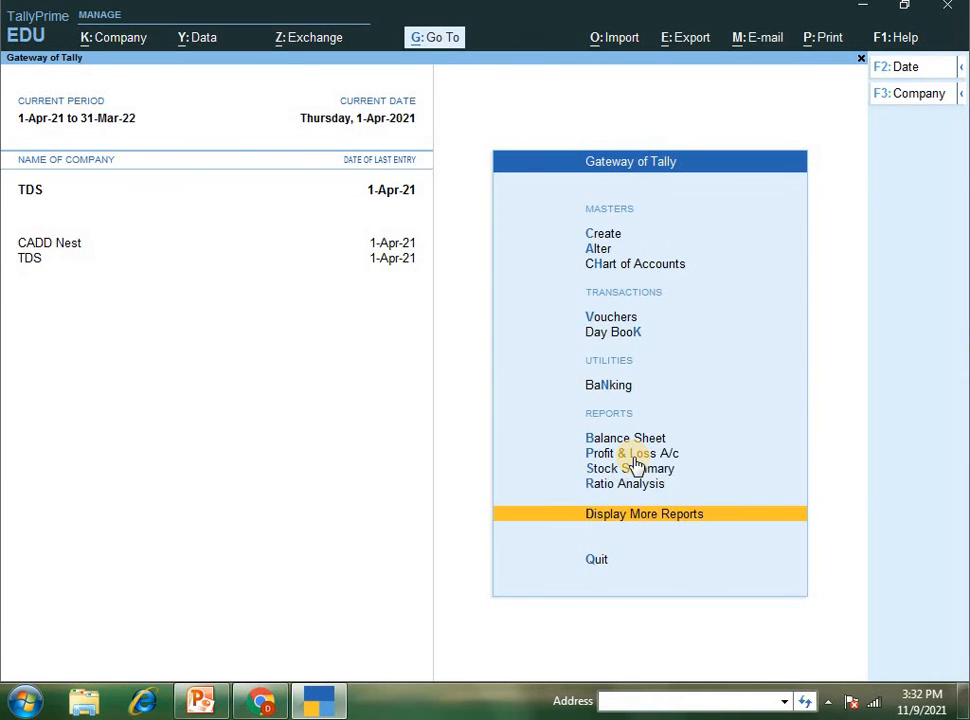
Step: Start a new payment voucher with Cash as the account
key("Up")
key("Up")
key("Up")
key("Up")
key("Up")
key("Up")
key("Up")
key("Return")
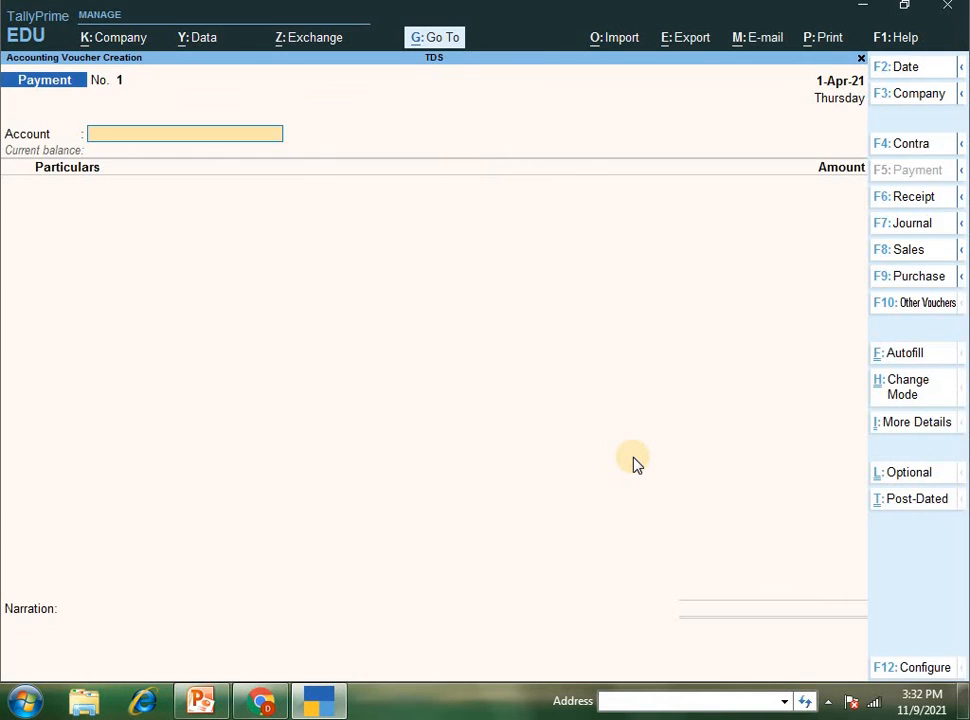
key("Return")
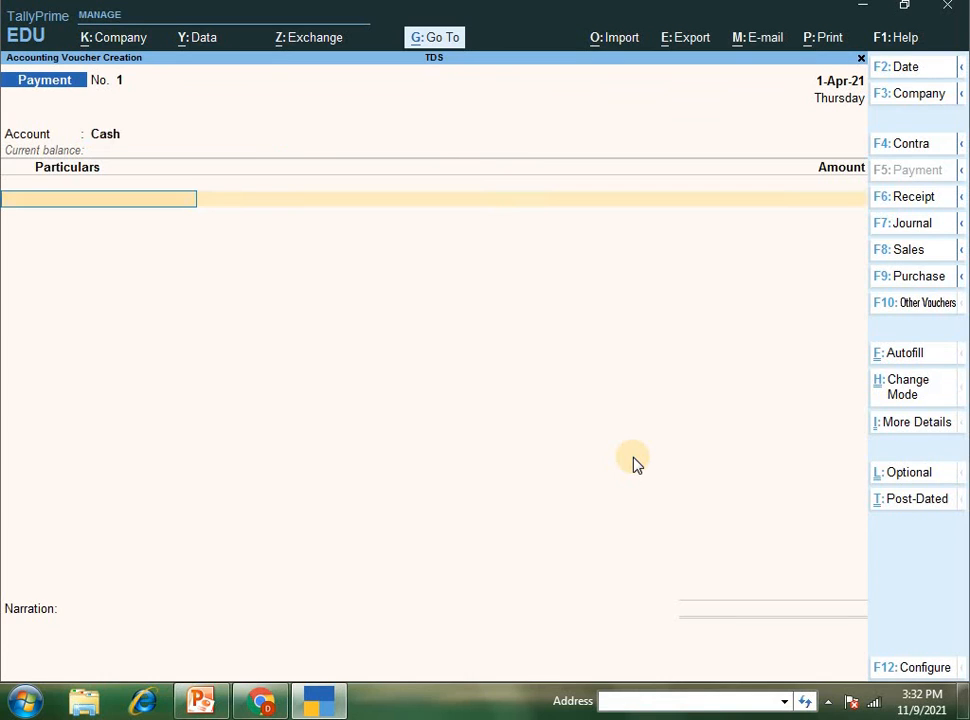
Step: Set the voucher's autofill to a TDS Stat Payment for 1-Mar-21 to 31-Mar-21, deducted till 1-4-2021, section 194j
key("ctrl+e")
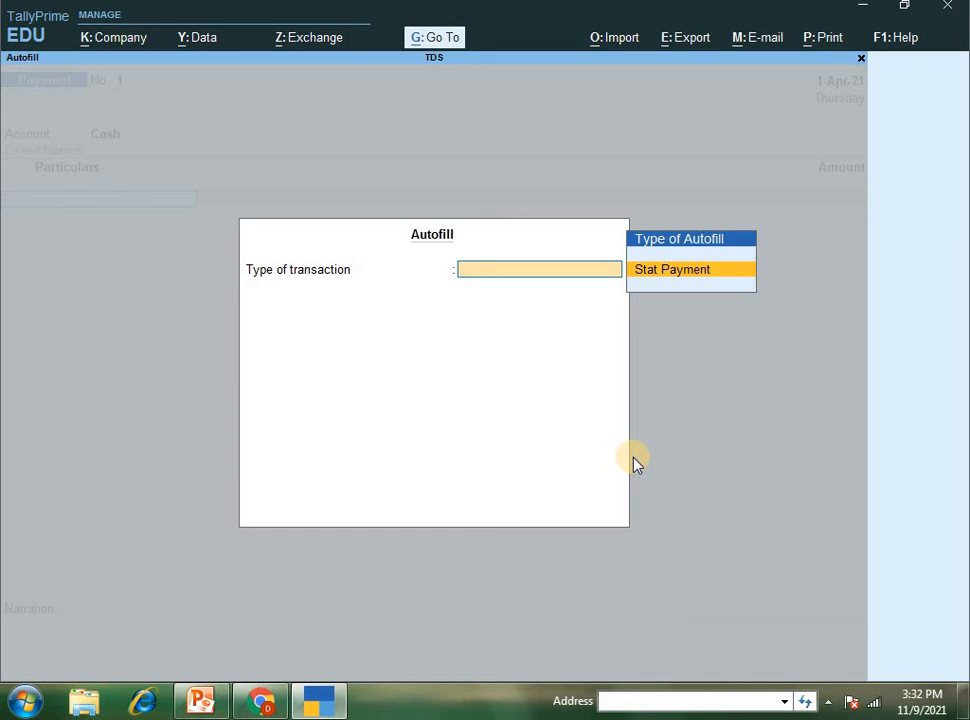
key("Return")
key("Return")
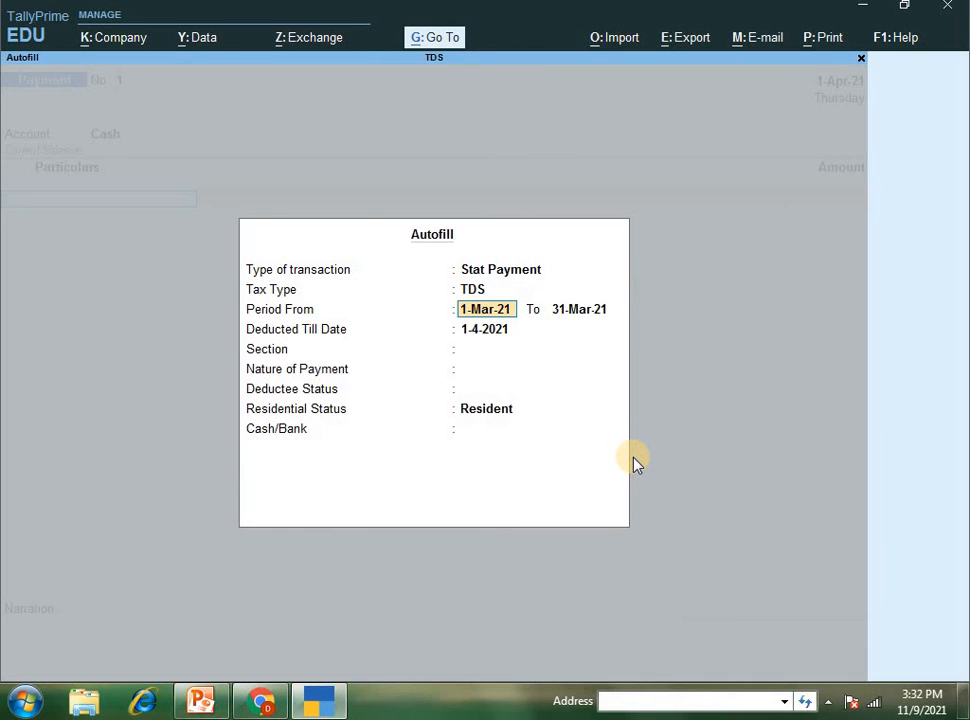
key("Return")
key("Return")
key("Return")
key("Return")
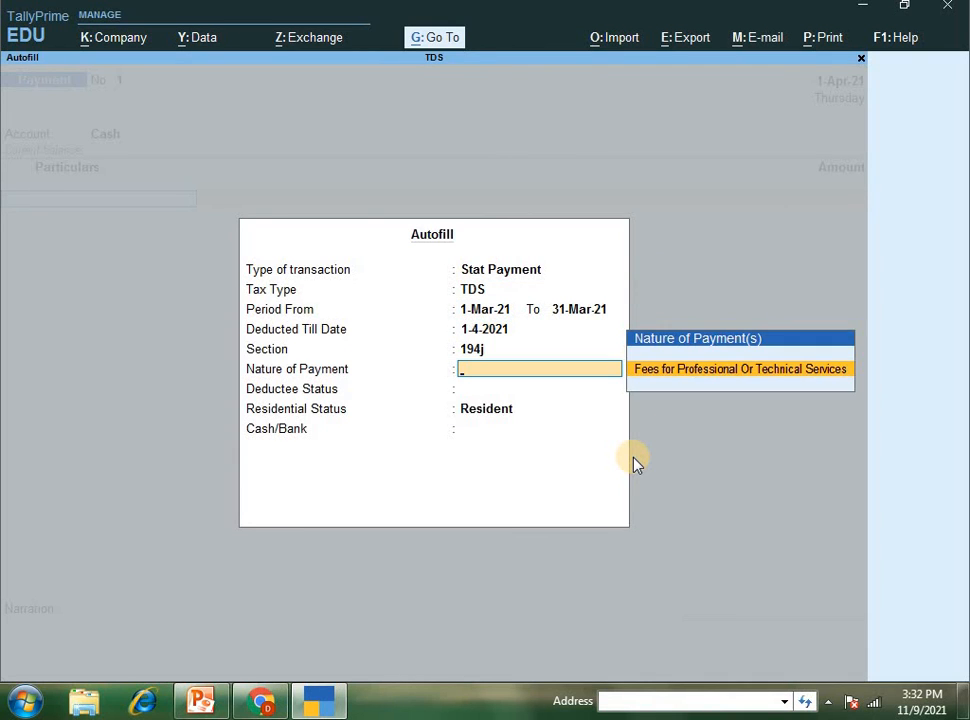
Step: Autofill the payment for Fees for Professional Or Technical Services with deductee status Non Company, residential status Resident and Cash
key("Return")
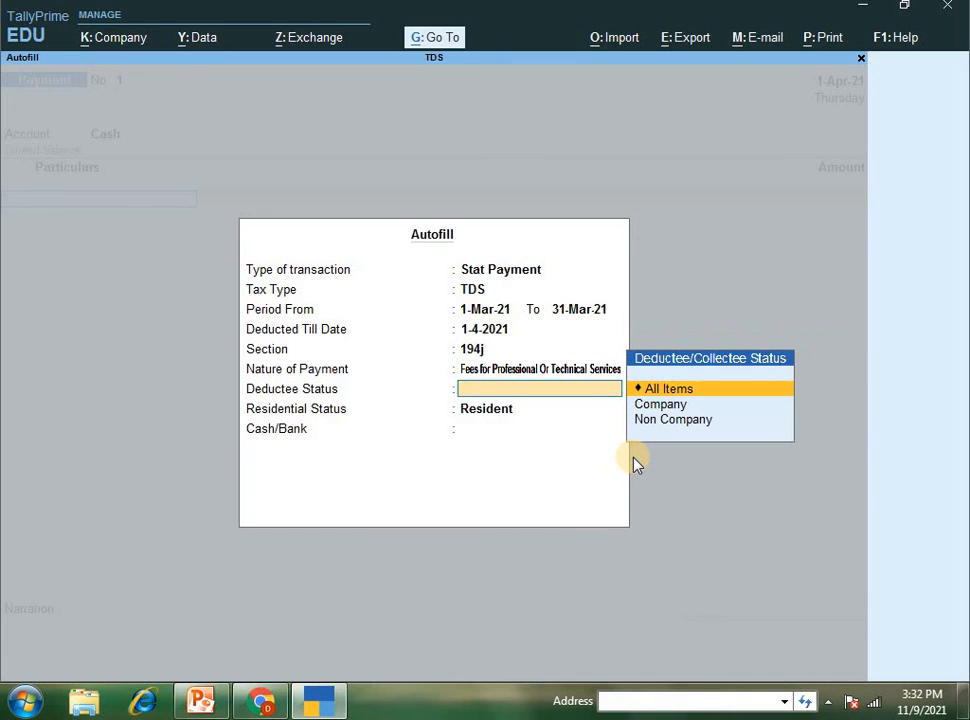
key("Down")
key("Down")
key("Return")
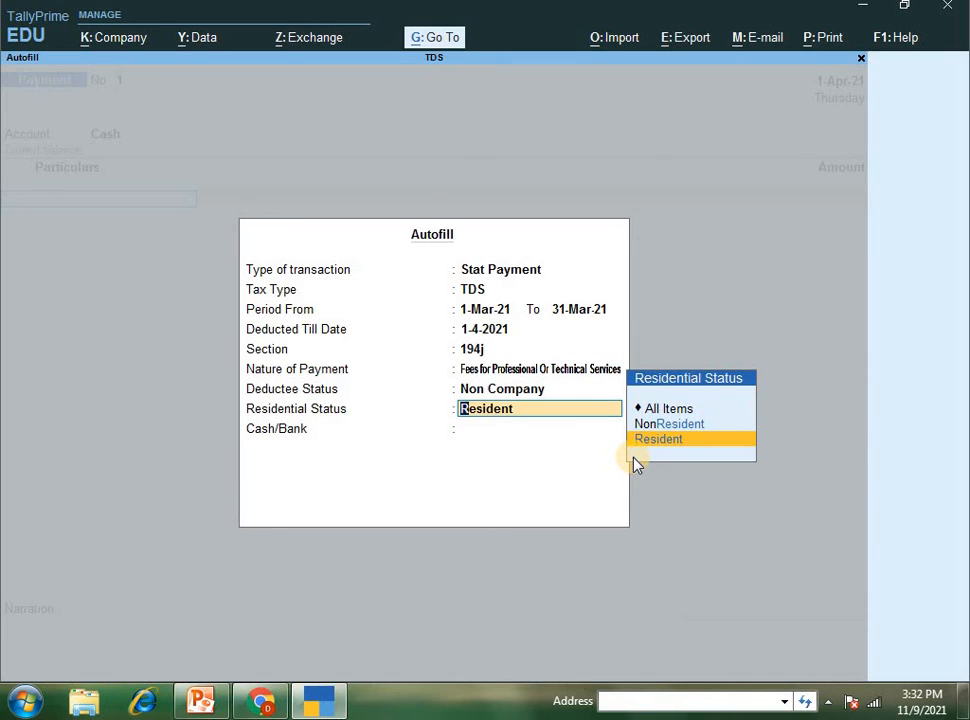
key("Return")
key("Return")
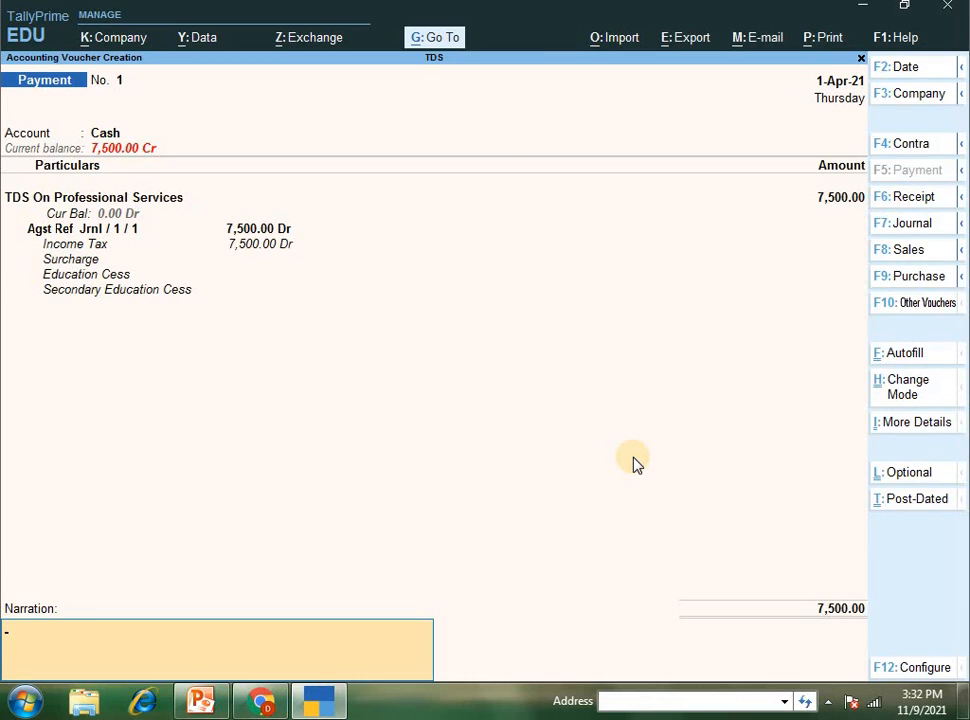
Step: Save the TDS payment voucher without a narration and return to the Gateway of Tally
key("Return")
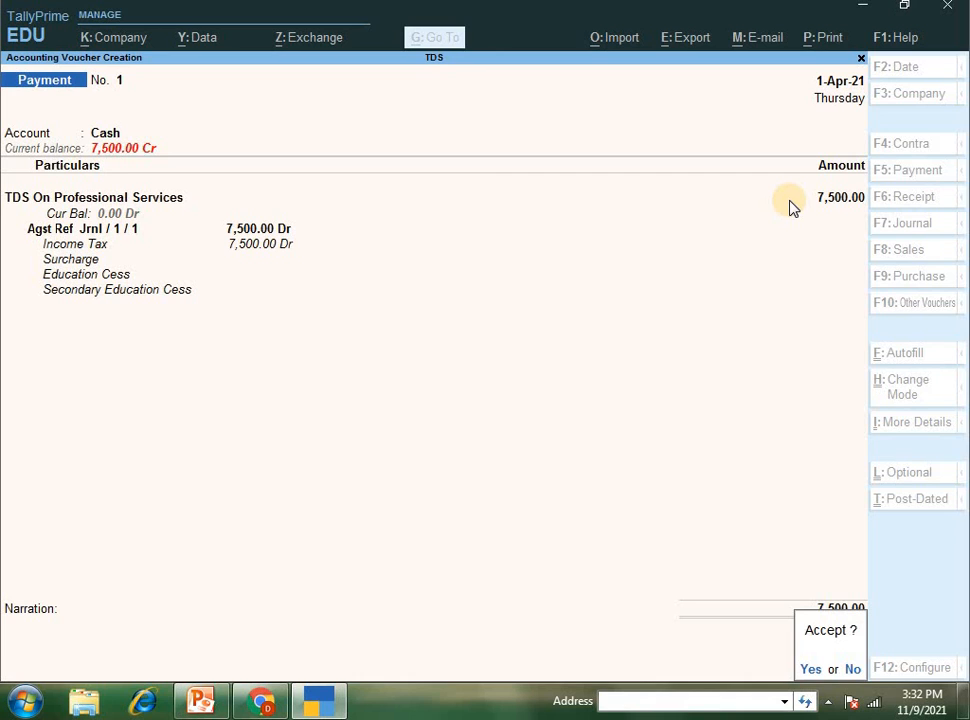
key("y")
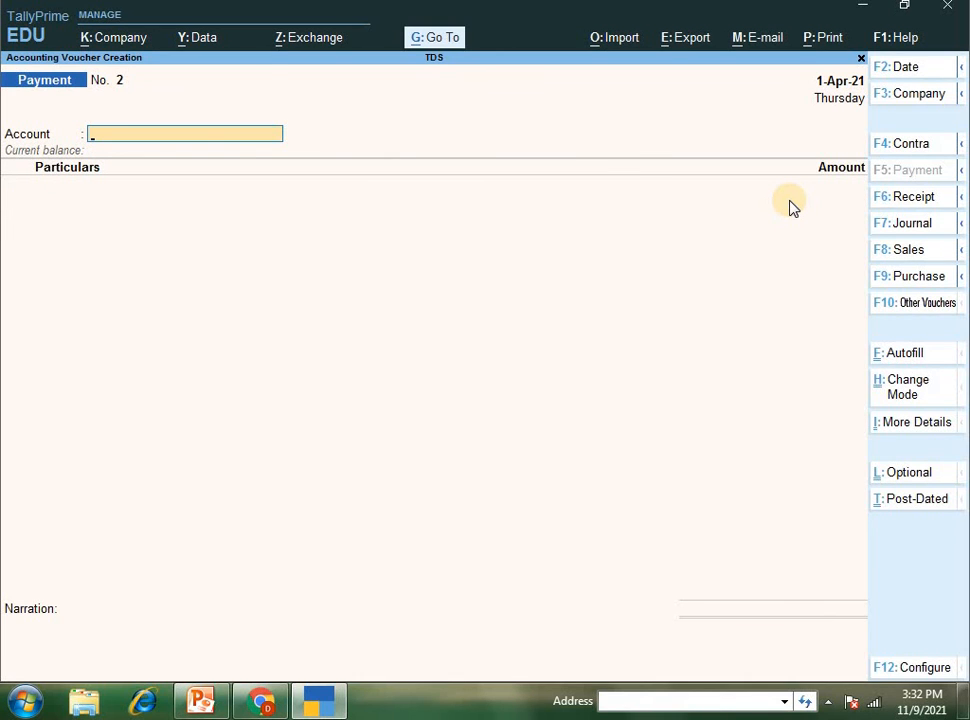
key("Escape")
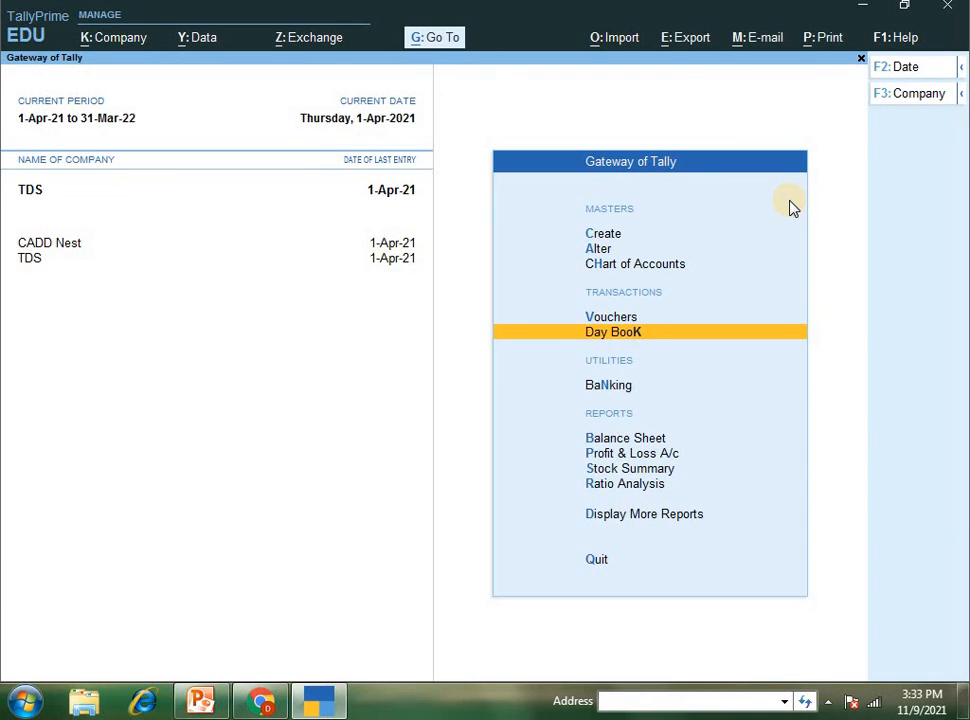
Step: Open the TDS payment voucher from the Day Book, preview its TDS challan and return to the Gateway of Tally
key("Return")
key("Return")
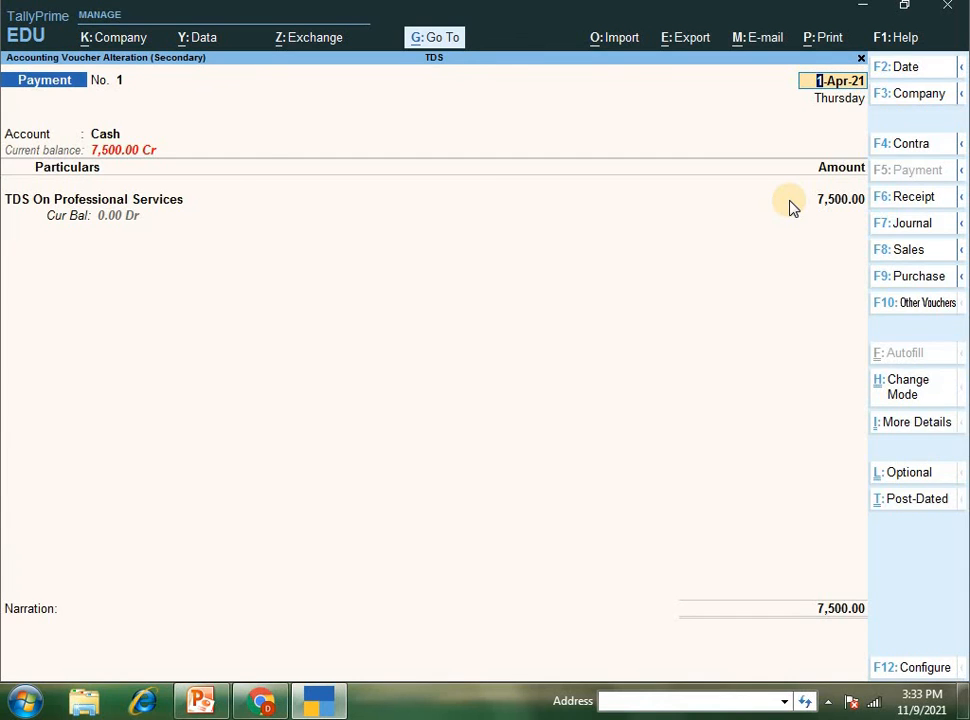
key("ctrl")
key("ctrl+p")
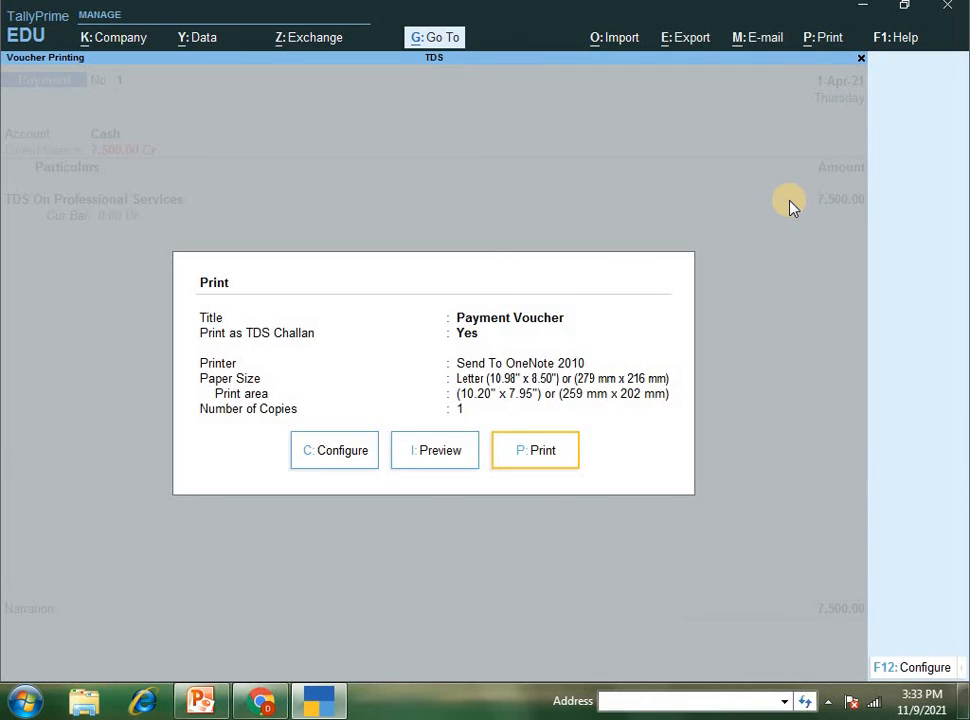
key("i")
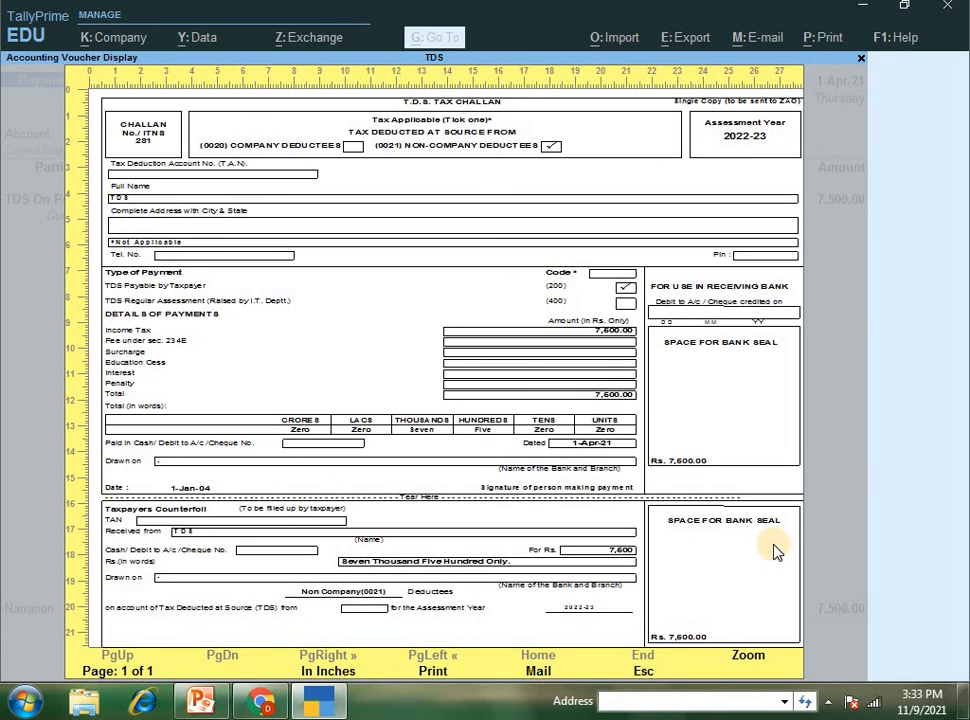
key("Escape")
key("Escape")
key("Escape")
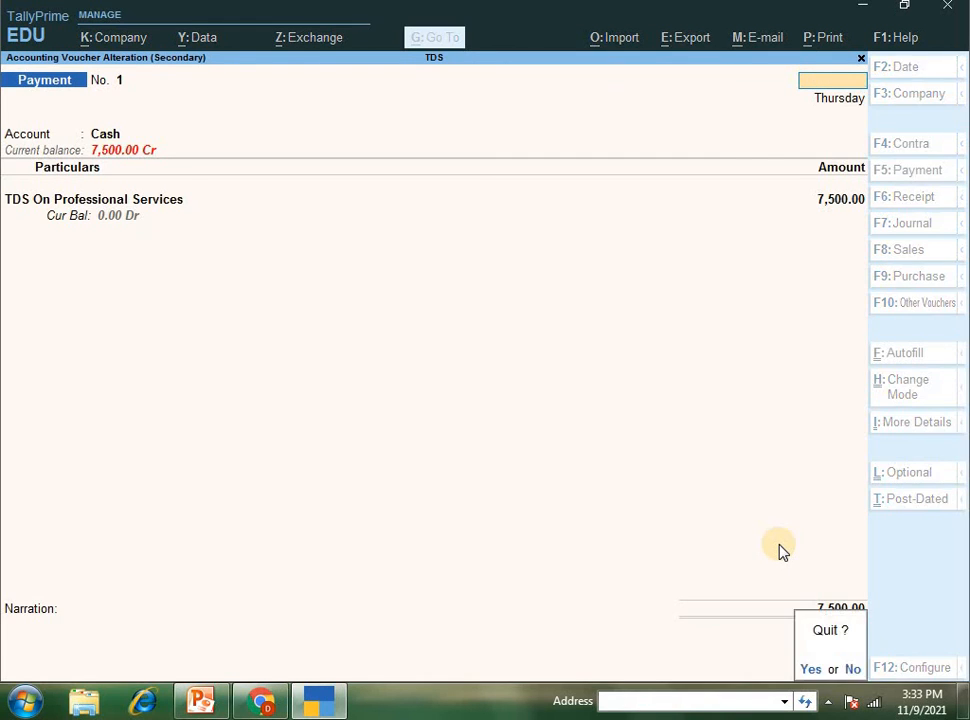
key("y")
key("Escape")
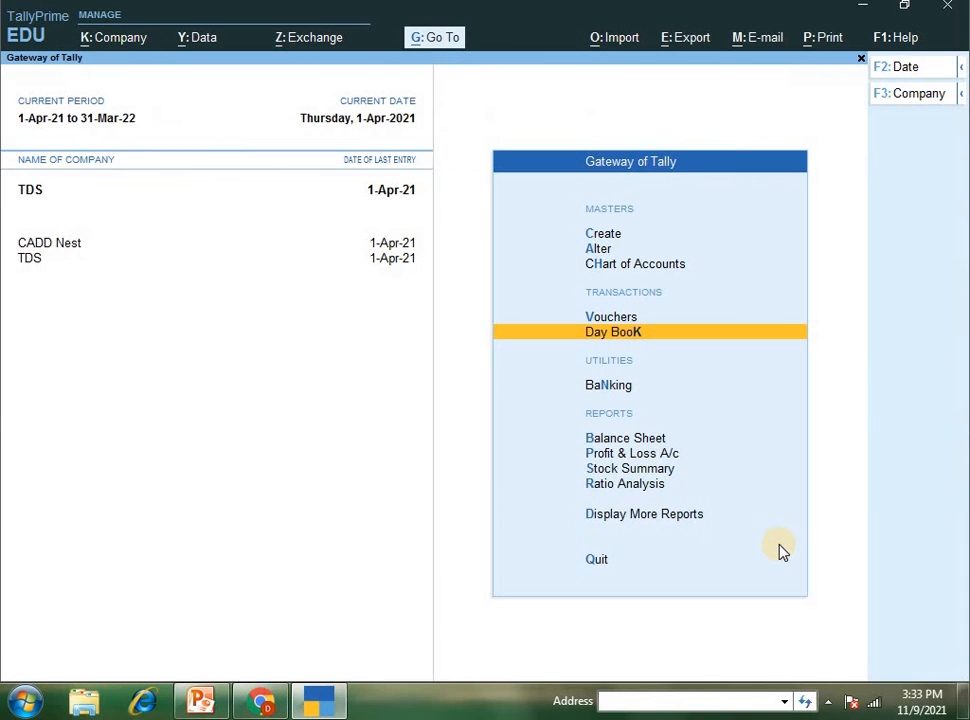
Step: Reopen the TDS payment voucher from the Day Book, preview its TDS challan and print one copy to OneNote 2010
key("Return")
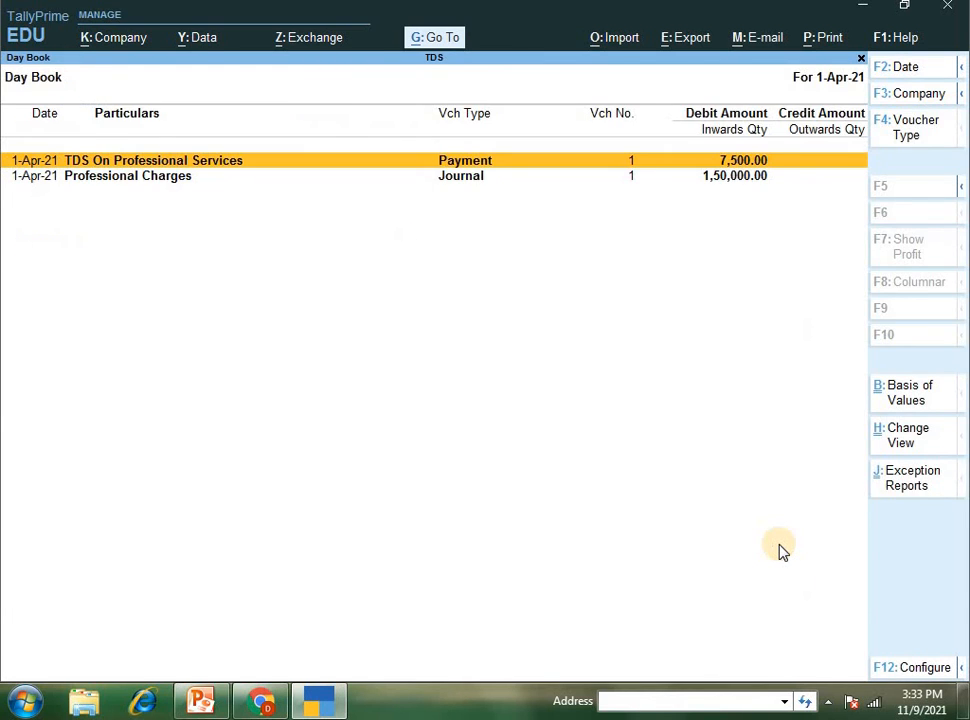
key("Return")
key("ctrl+p")
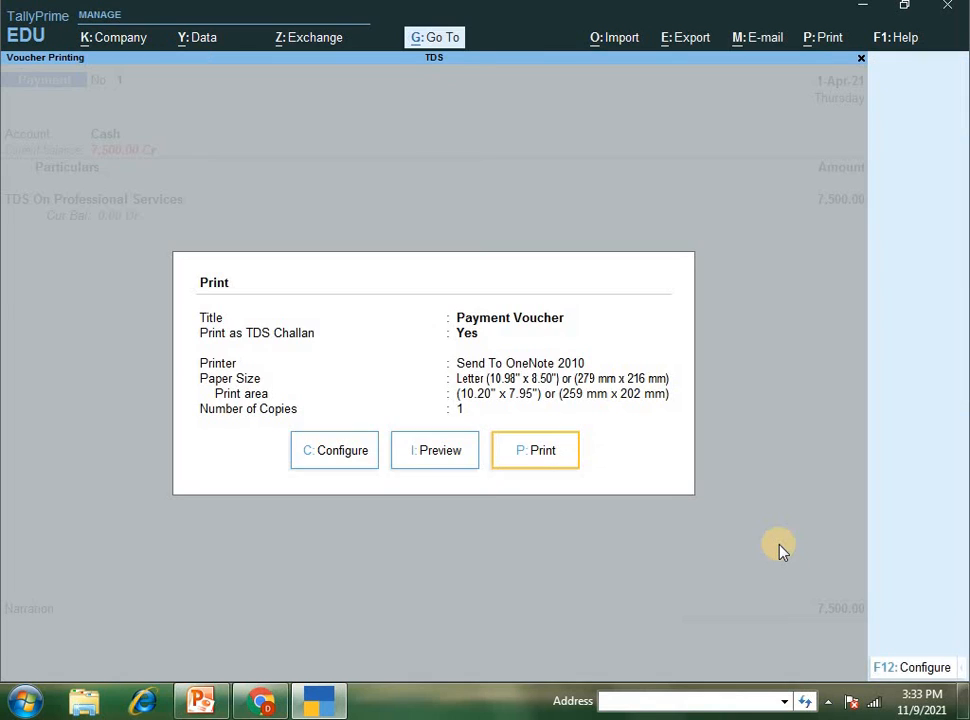
key("Left")
key("Return")
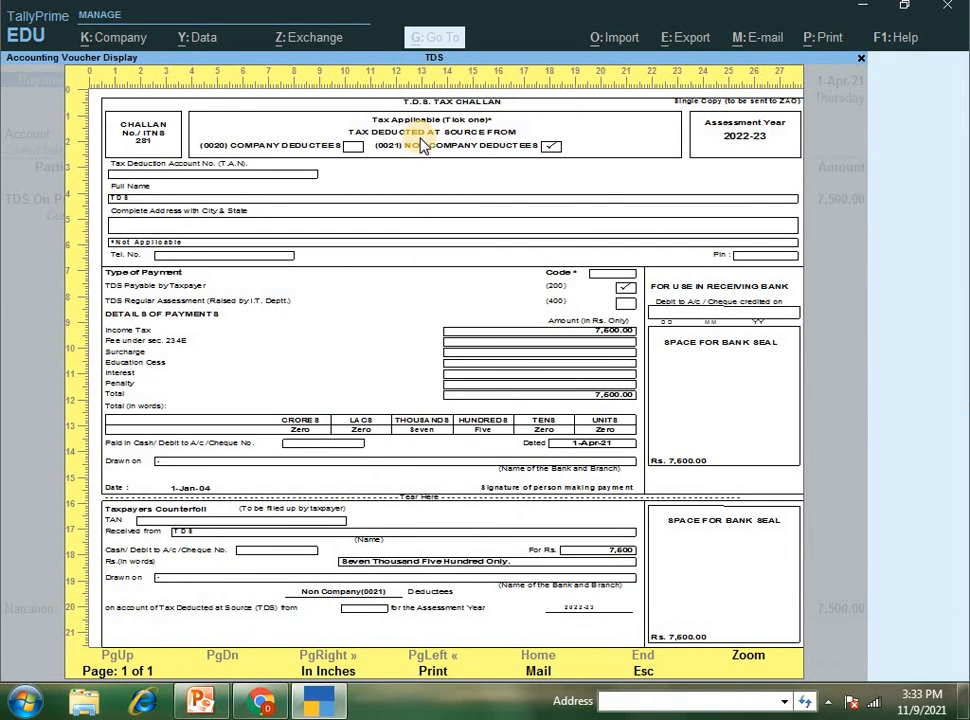
key("Escape")
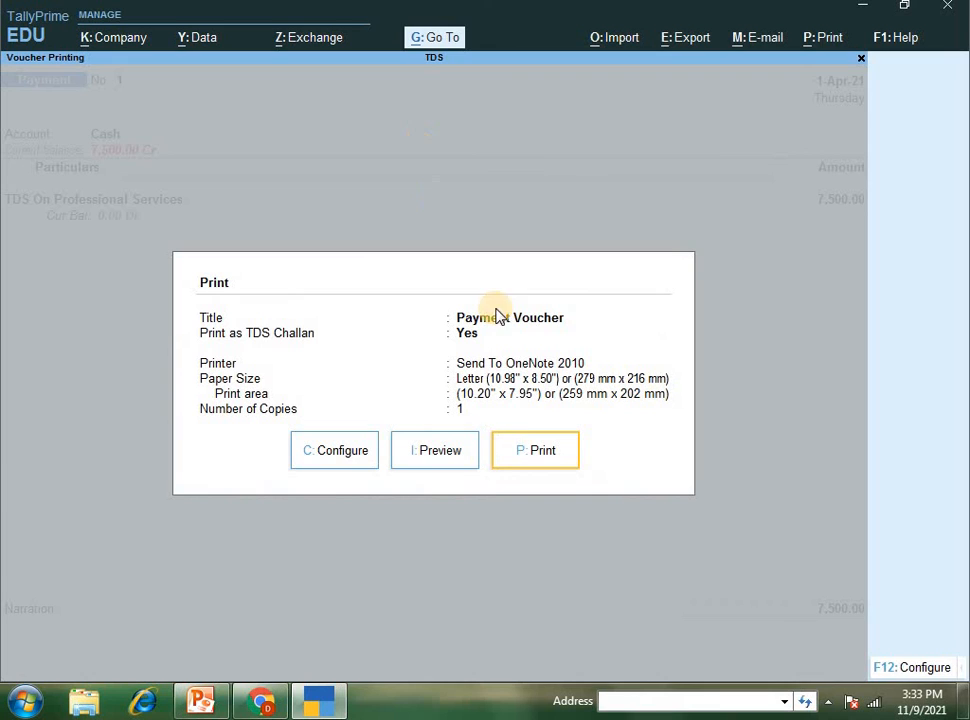
left_click(511, 455)
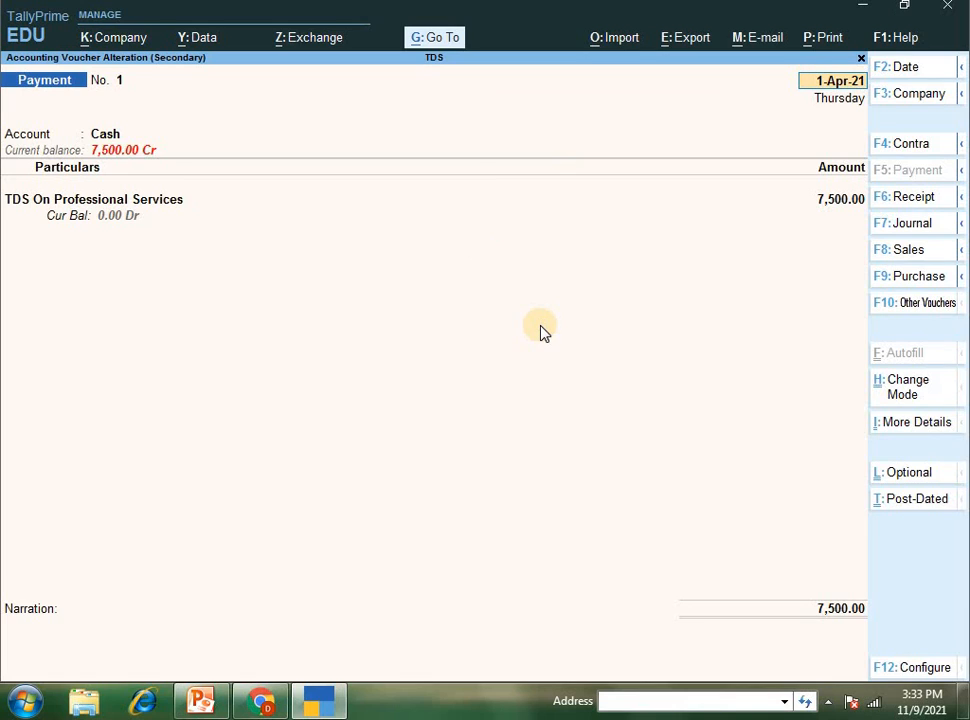